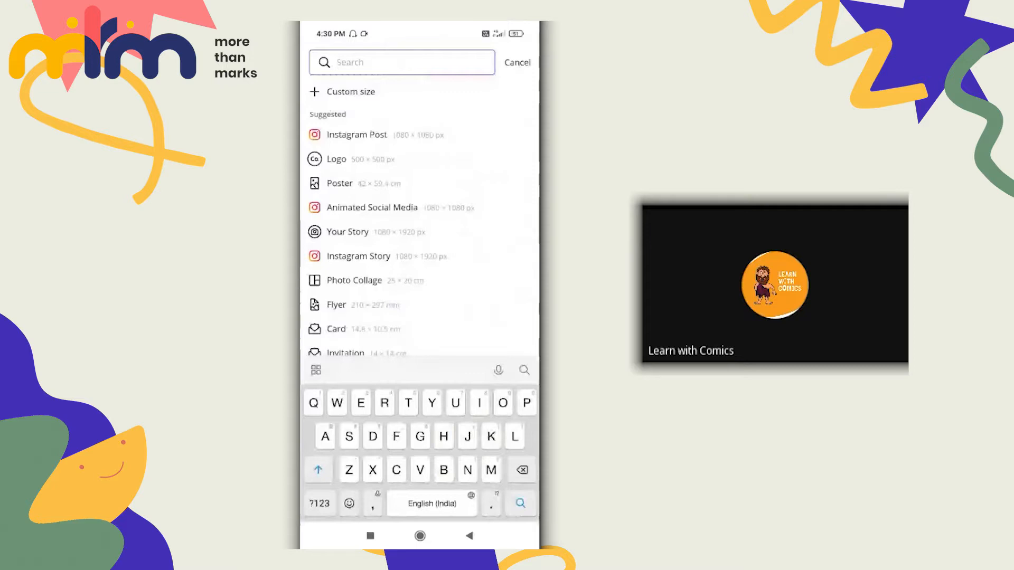
Look through the suggested design types and their sizes for a suitable page format
scroll(420, 264, down, 3)
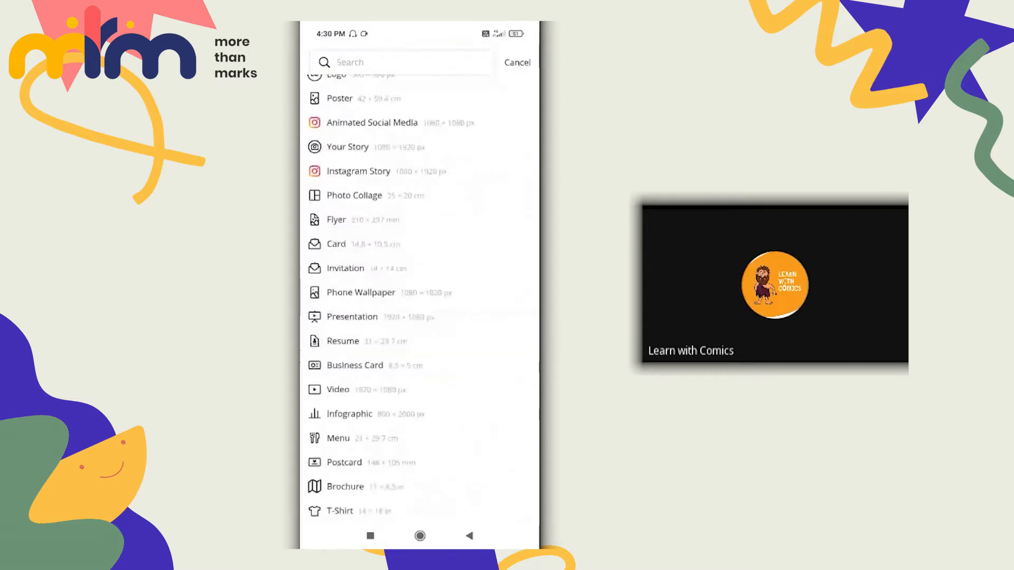
scroll(420, 296, down, 5)
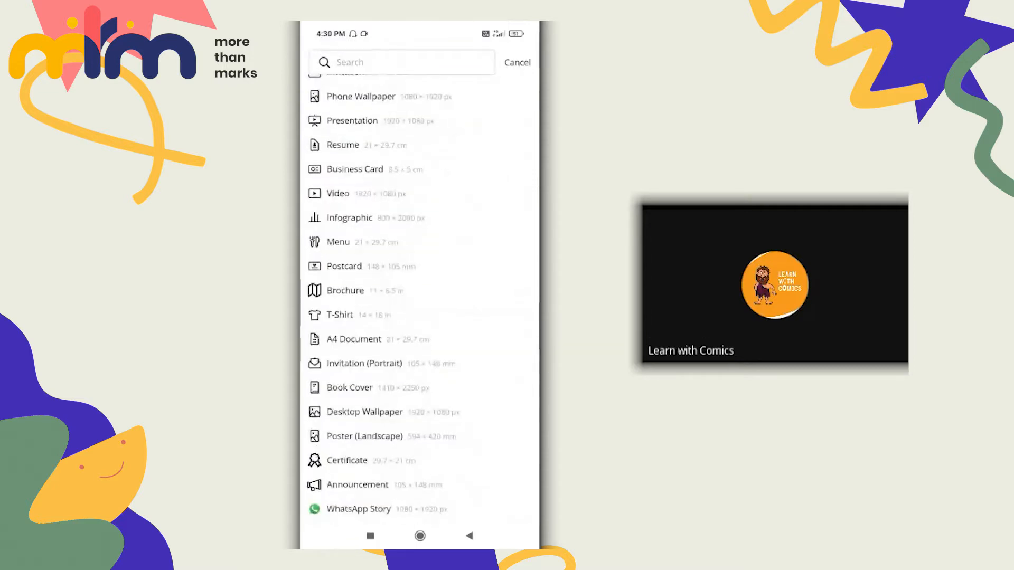
scroll(420, 299, up, 5)
scroll(420, 295, up, 2)
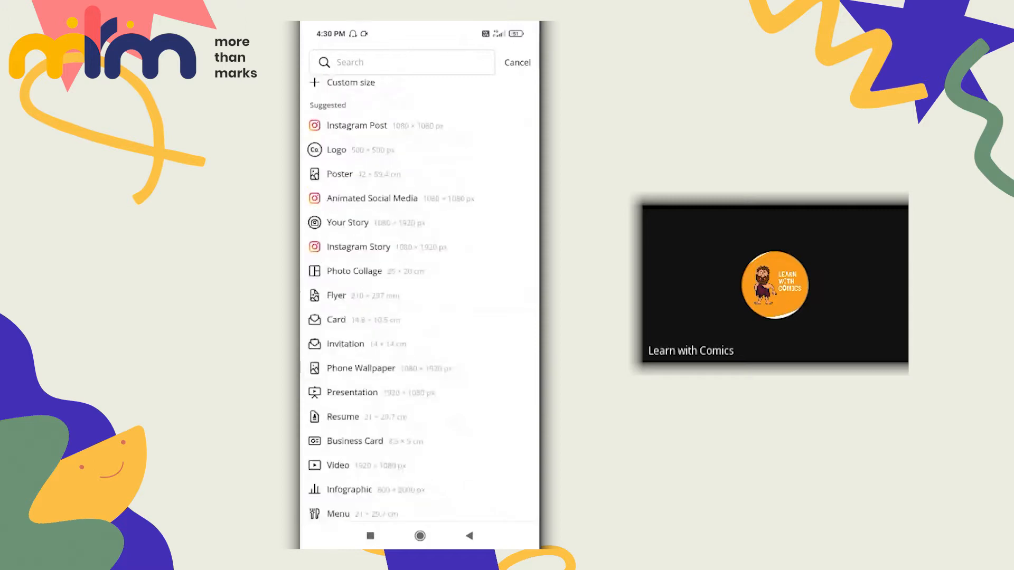
scroll(419, 296, down, 5)
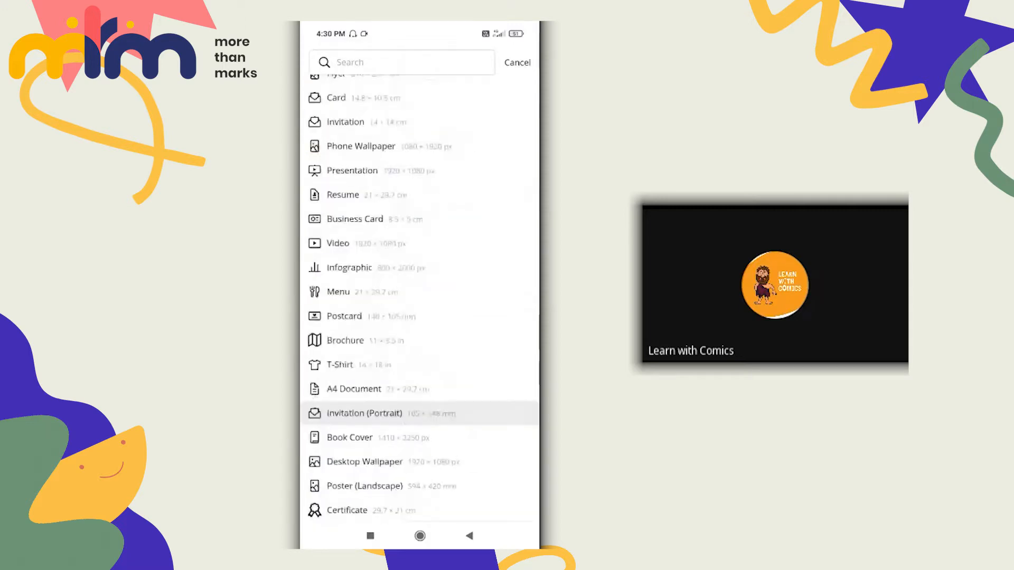
scroll(420, 296, down, 4)
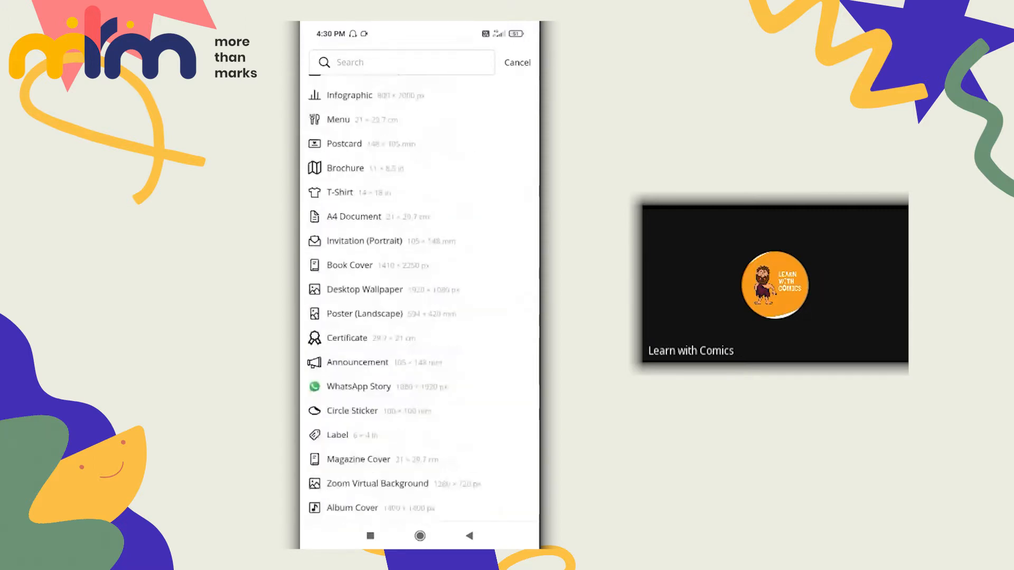
scroll(420, 296, down, 2)
scroll(420, 296, down, 3)
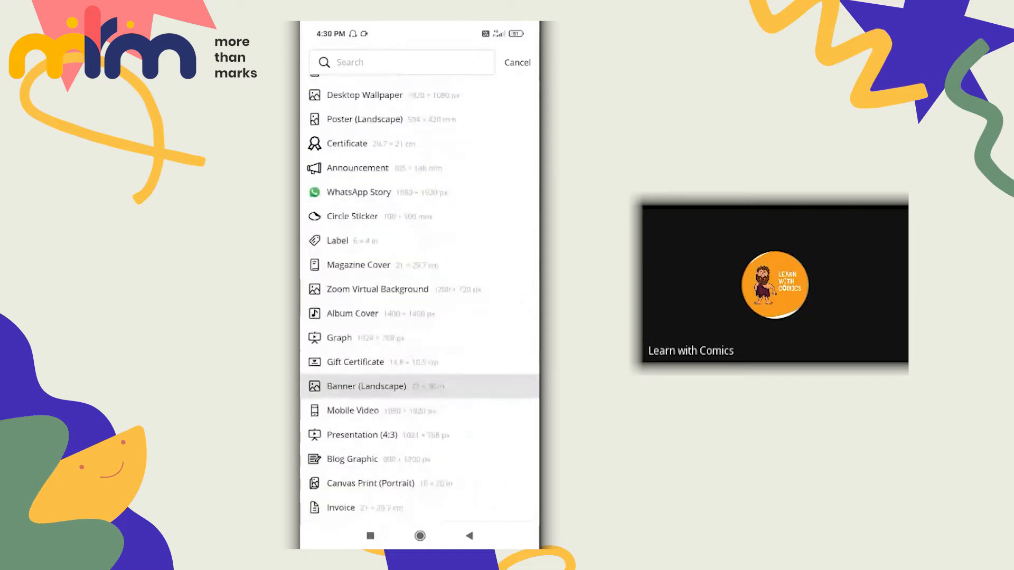
scroll(420, 296, down, 4)
scroll(420, 296, down, 2)
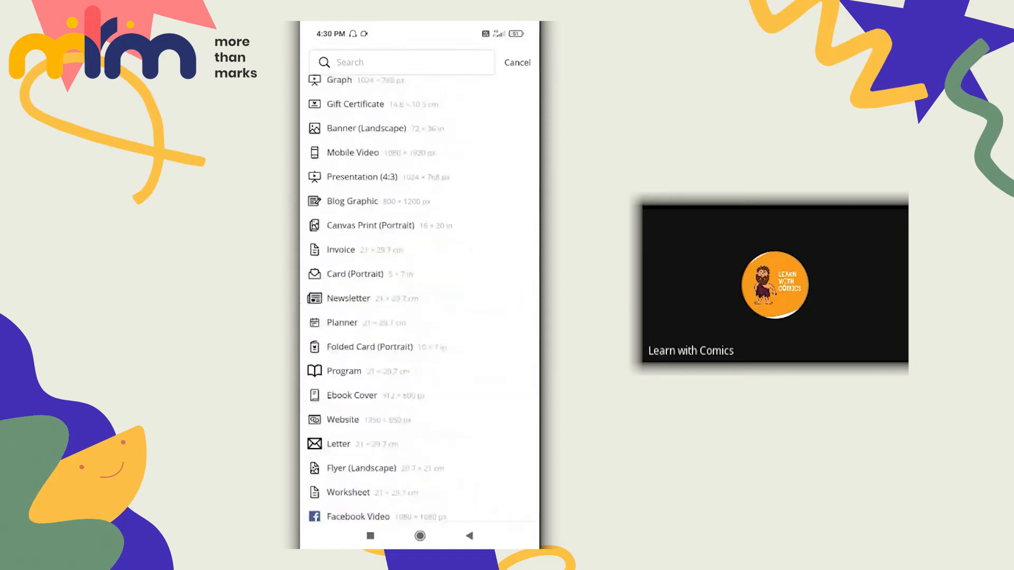
scroll(419, 296, down, 3)
scroll(420, 296, down, 2)
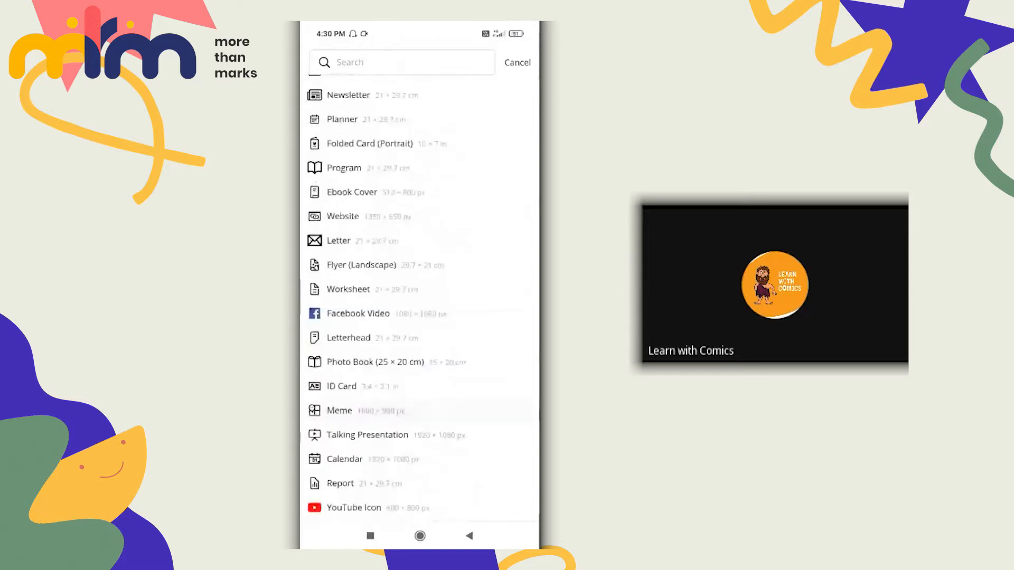
scroll(420, 296, down, 3)
scroll(419, 296, down, 1)
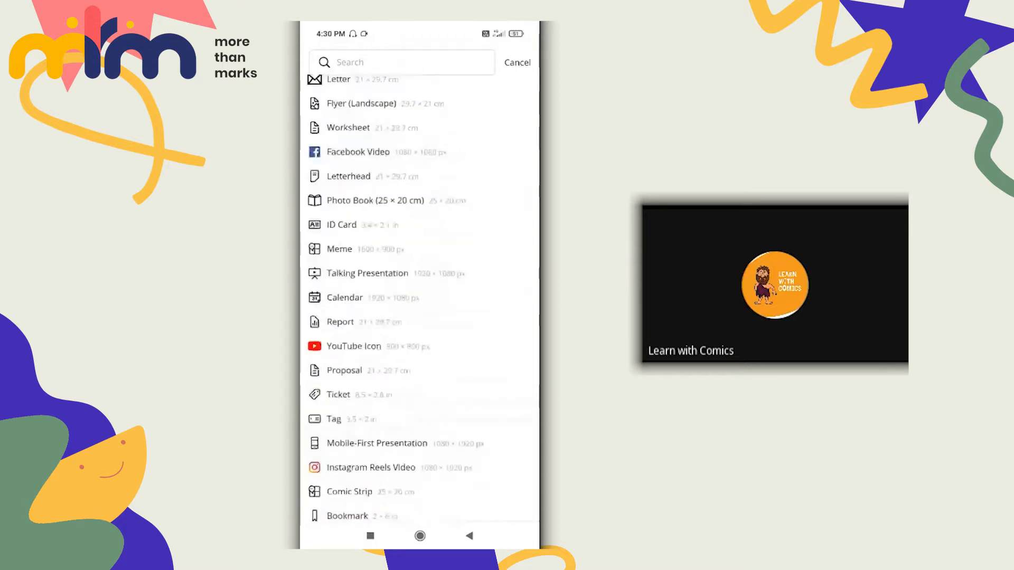
scroll(420, 296, down, 1)
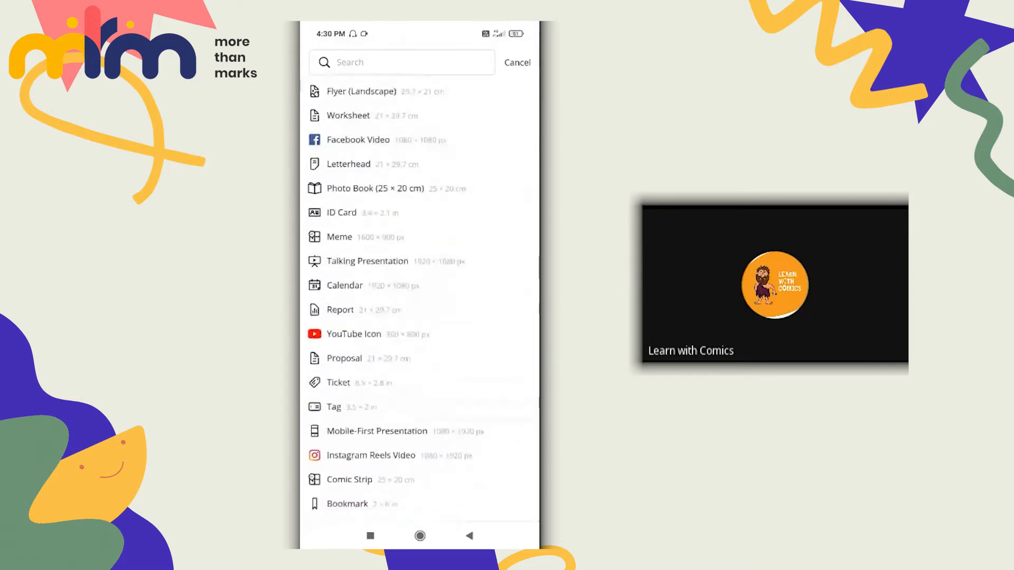
Try a blank Flyer (Landscape) design of 29.7 × 21 cm, then return to the design types
scroll(420, 296, up, 1)
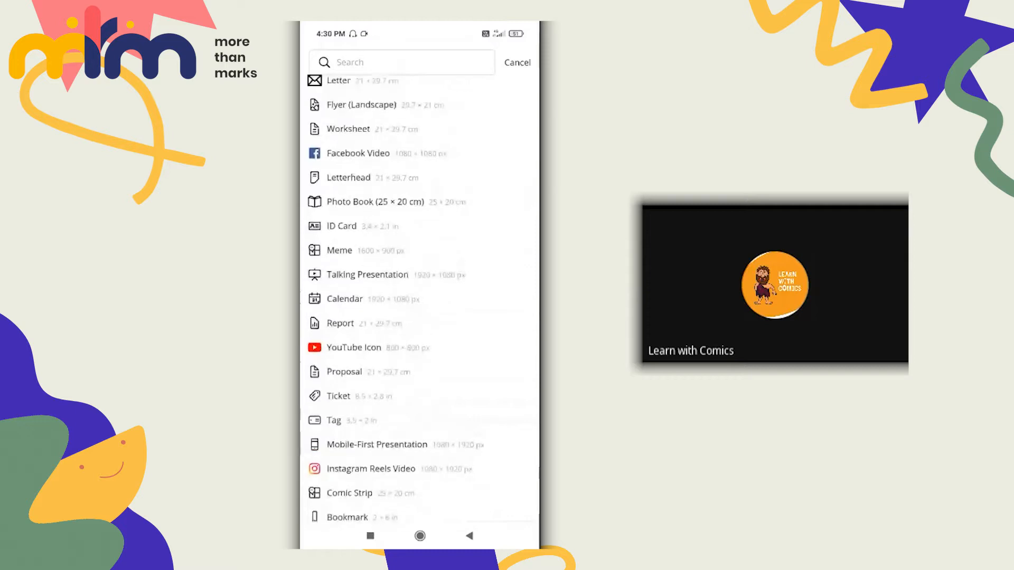
scroll(420, 296, up, 1)
scroll(420, 296, up, 2)
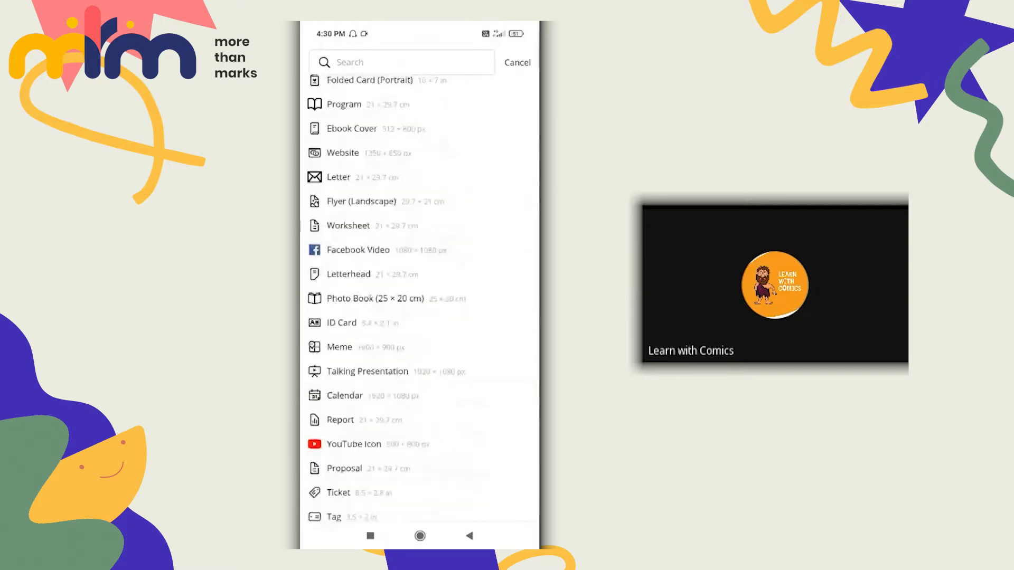
scroll(420, 296, up, 1)
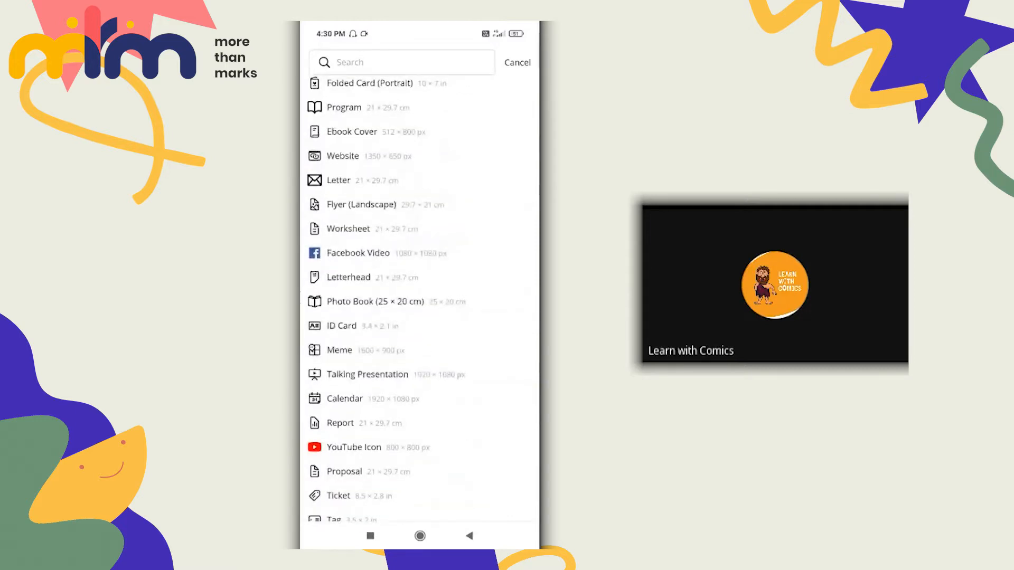
click(362, 204)
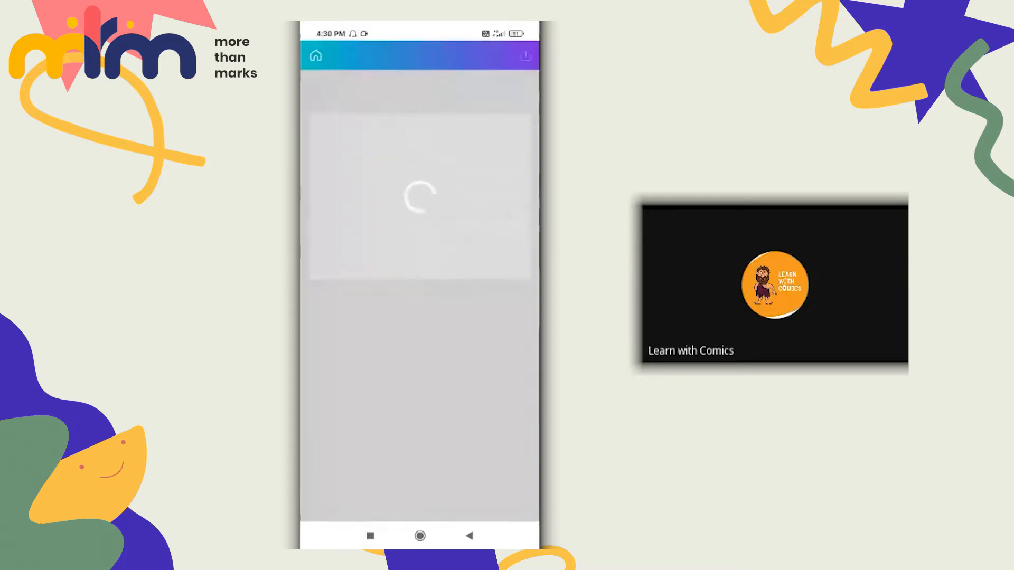
click(470, 536)
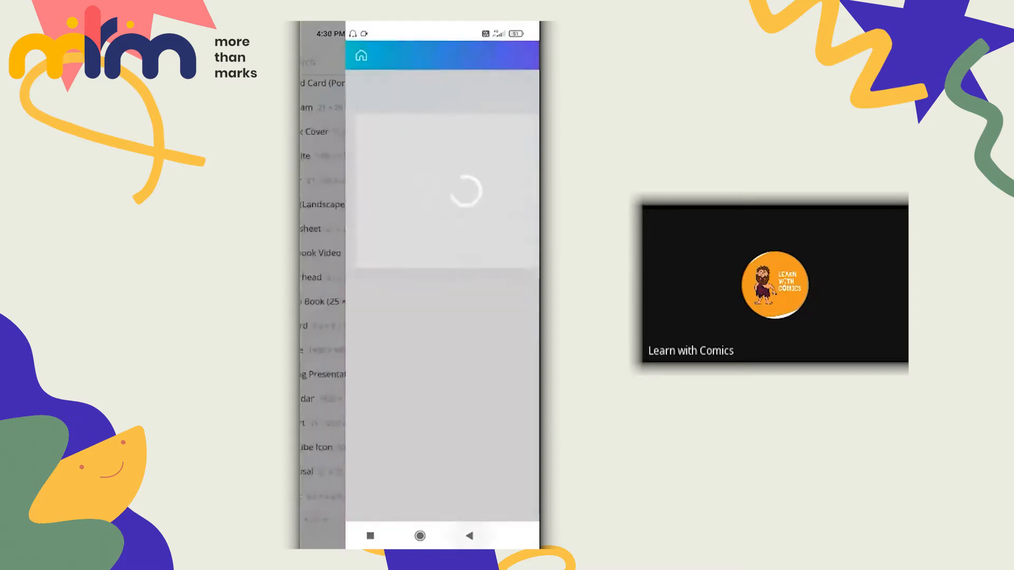
Examine the remaining design types and their dimensions for another landscape format
scroll(420, 291, up, 2)
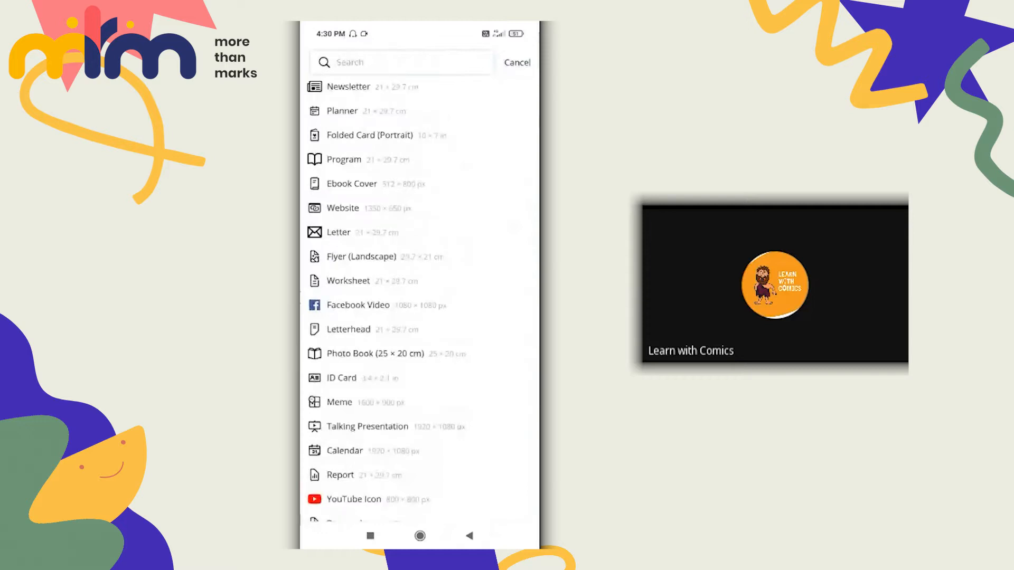
scroll(420, 290, up, 1)
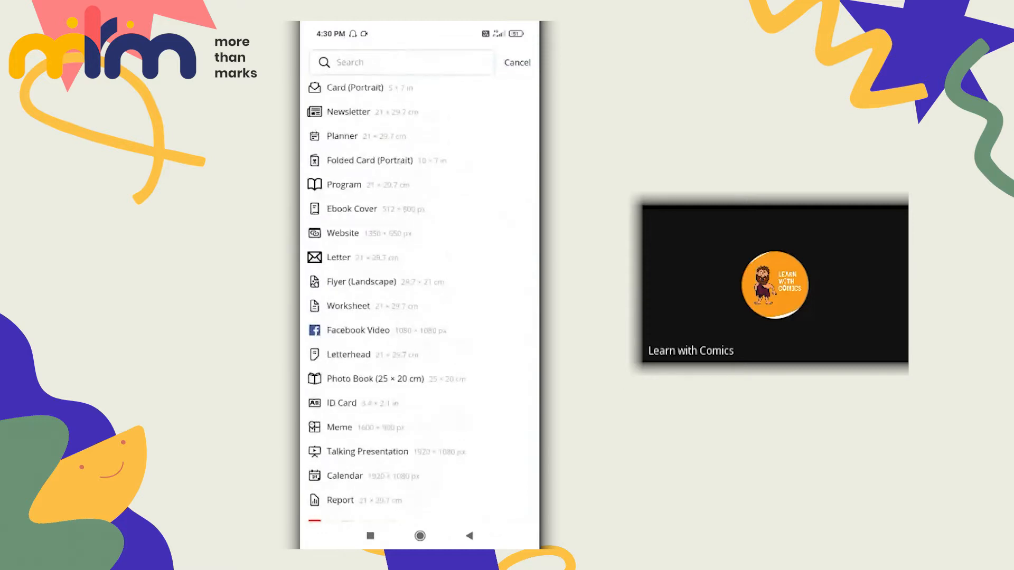
scroll(420, 291, up, 5)
scroll(420, 290, up, 2)
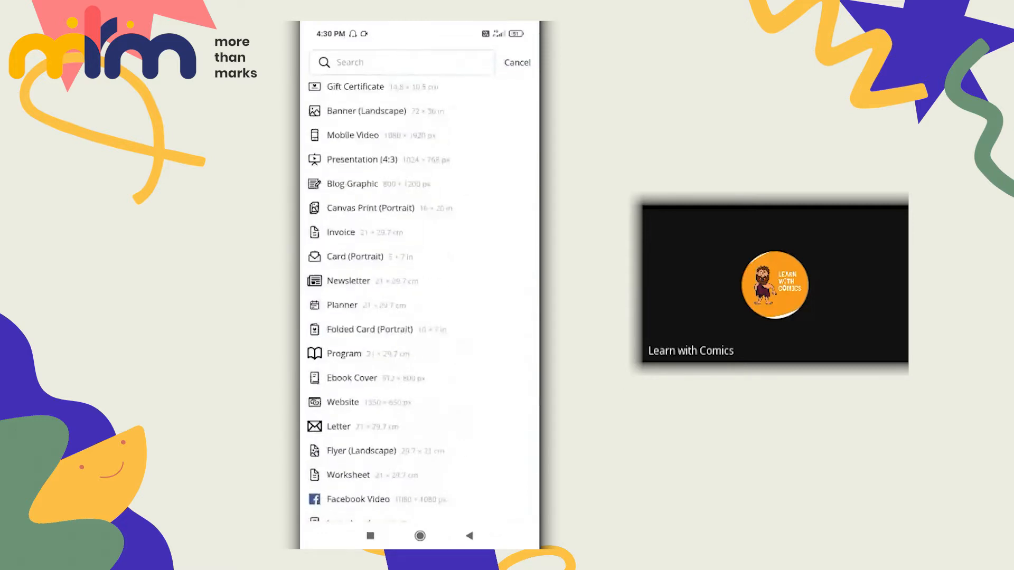
scroll(420, 291, down, 11)
scroll(420, 290, down, 7)
click(350, 399)
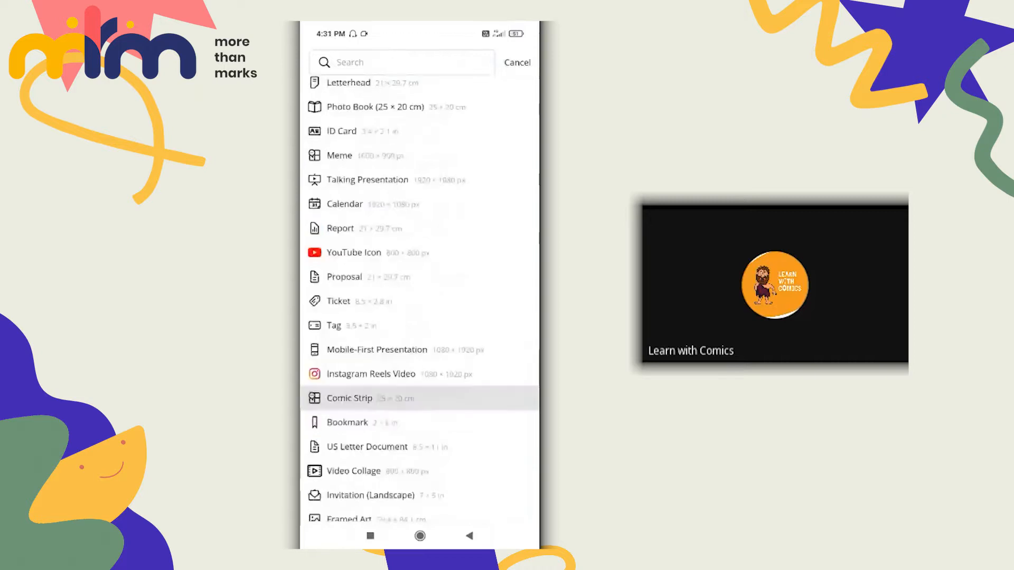
scroll(420, 290, down, 7)
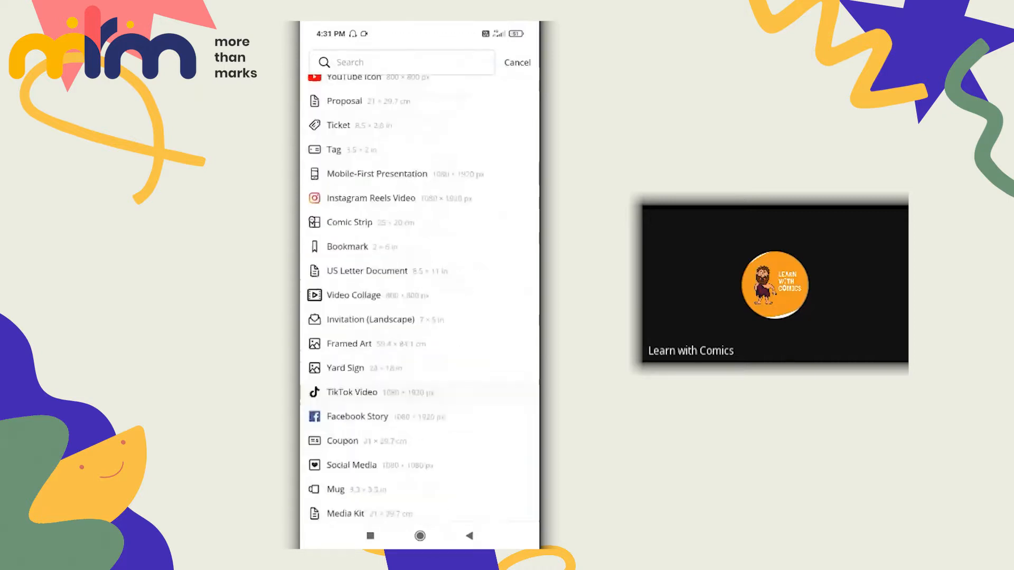
scroll(420, 291, down, 5)
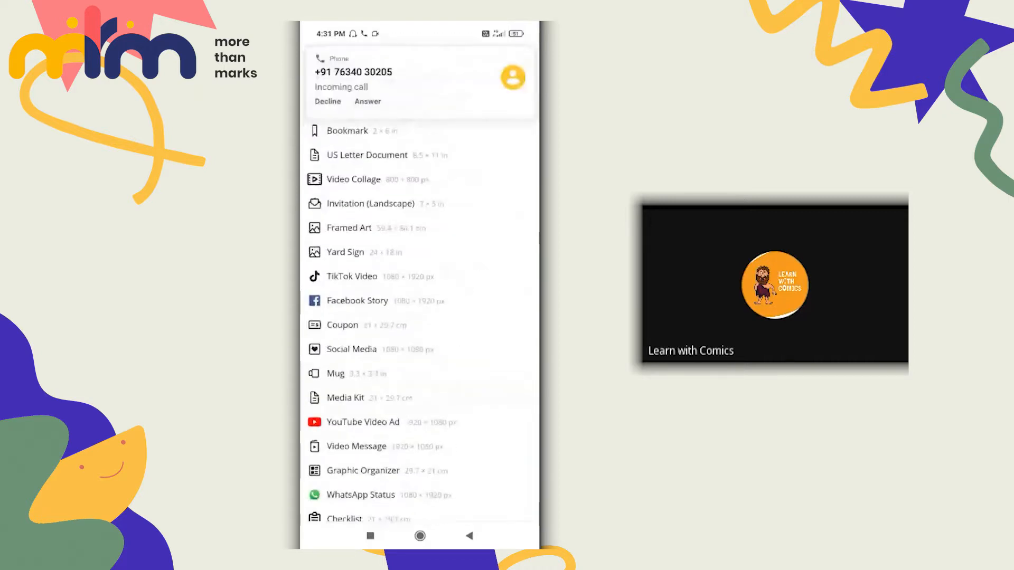
scroll(420, 290, down, 7)
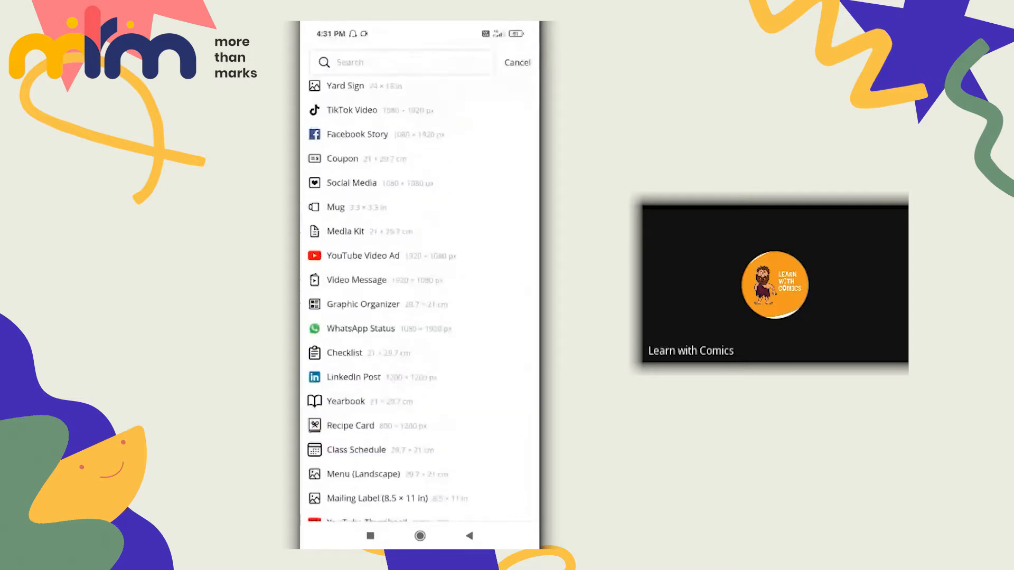
scroll(420, 290, down, 10)
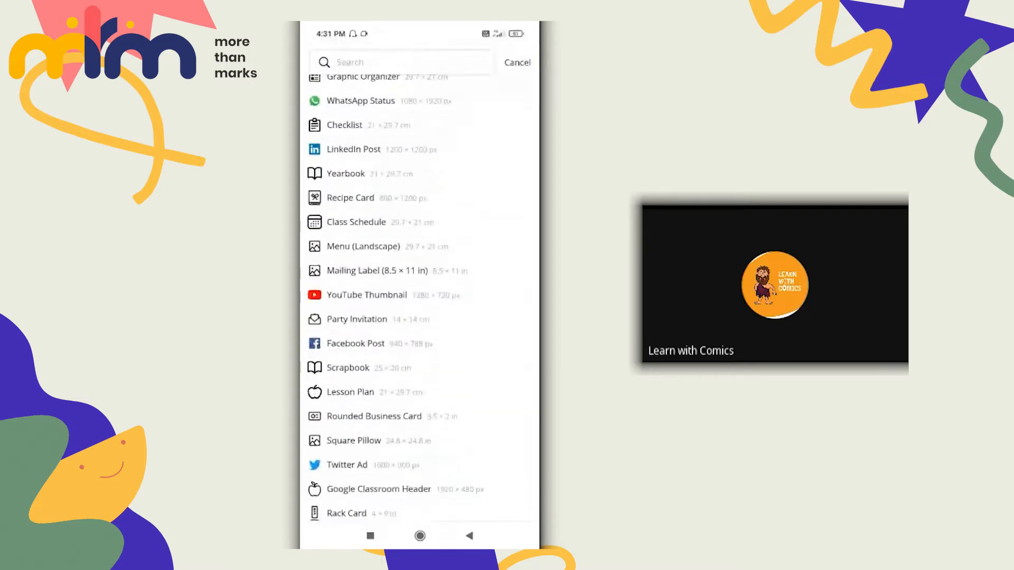
scroll(420, 291, down, 1)
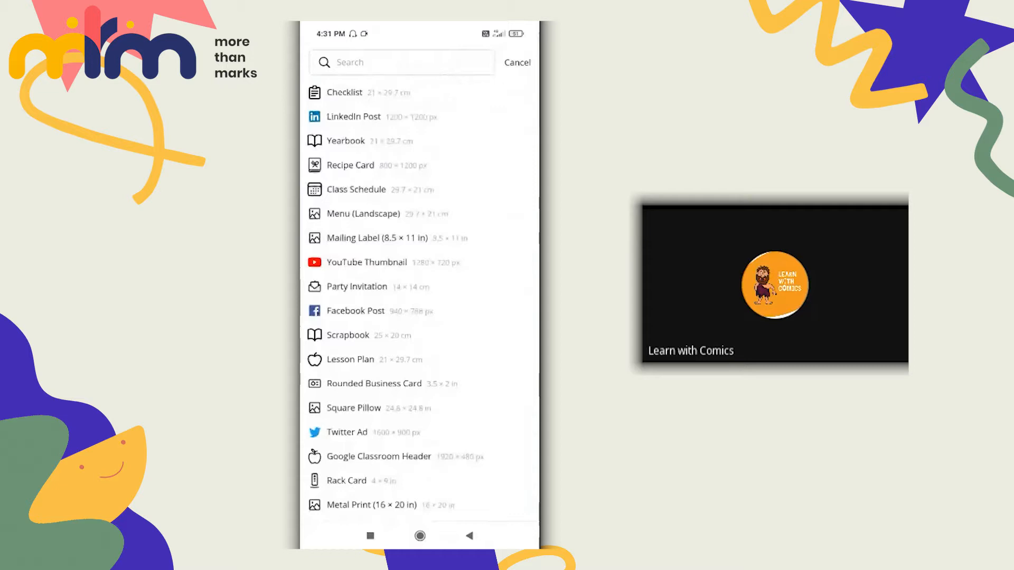
Try a blank Menu (Landscape) design of 29.7 × 21 cm and leave it again
scroll(420, 291, up, 3)
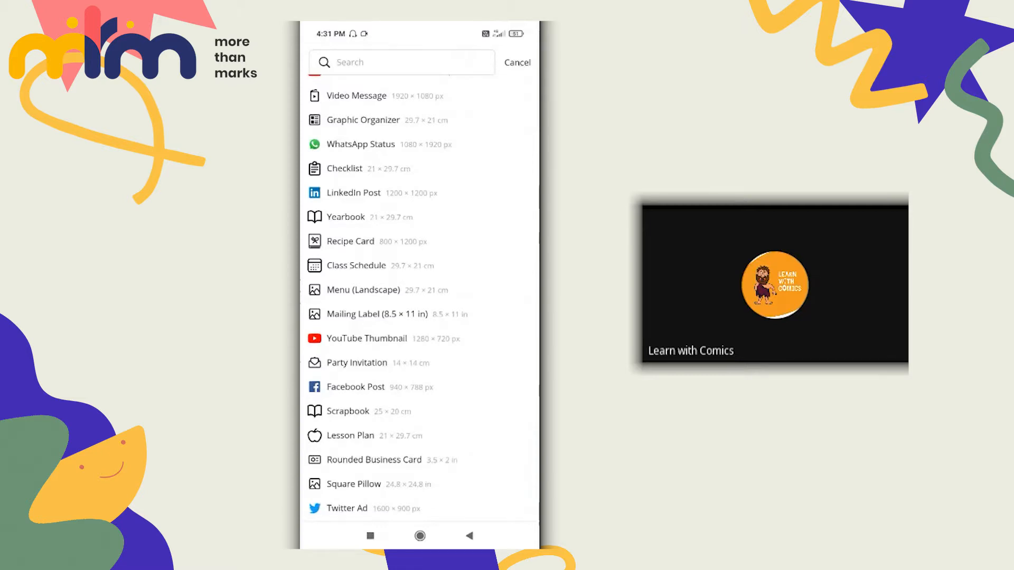
scroll(420, 295, up, 2)
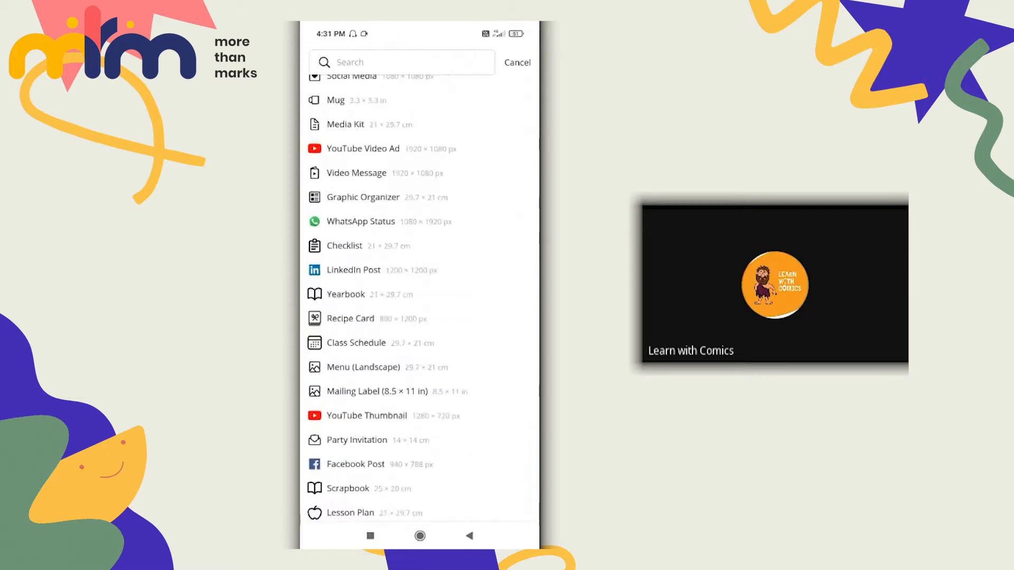
scroll(420, 295, up, 1)
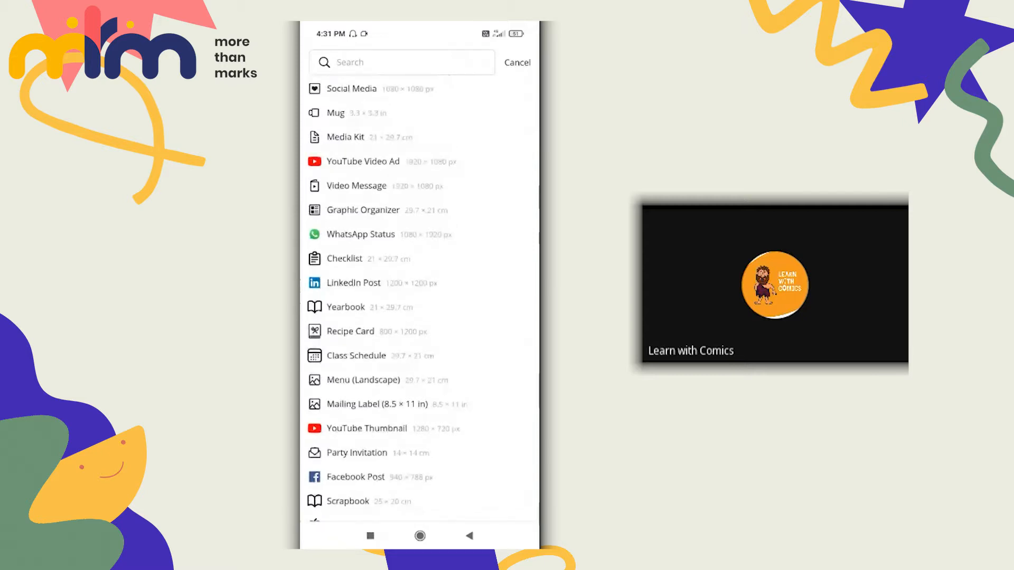
click(420, 381)
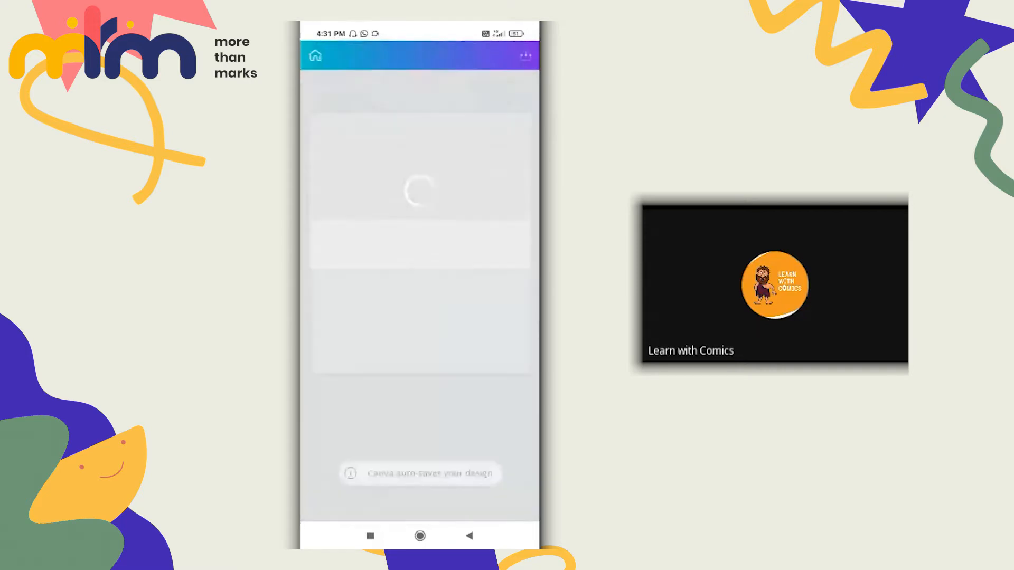
click(469, 536)
click(469, 536)
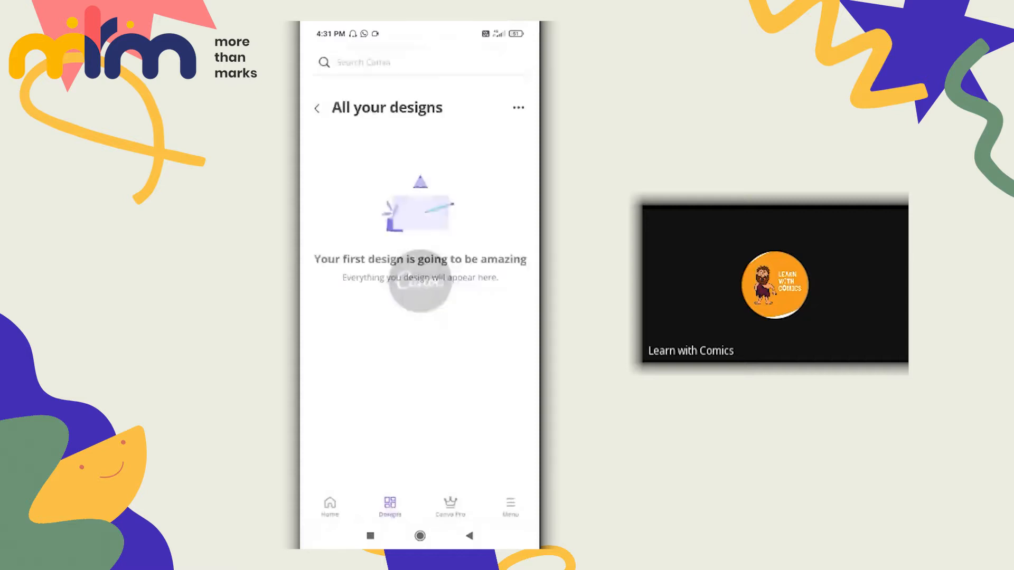
Return to the home screen and start a new design to reach the list of design types
click(330, 507)
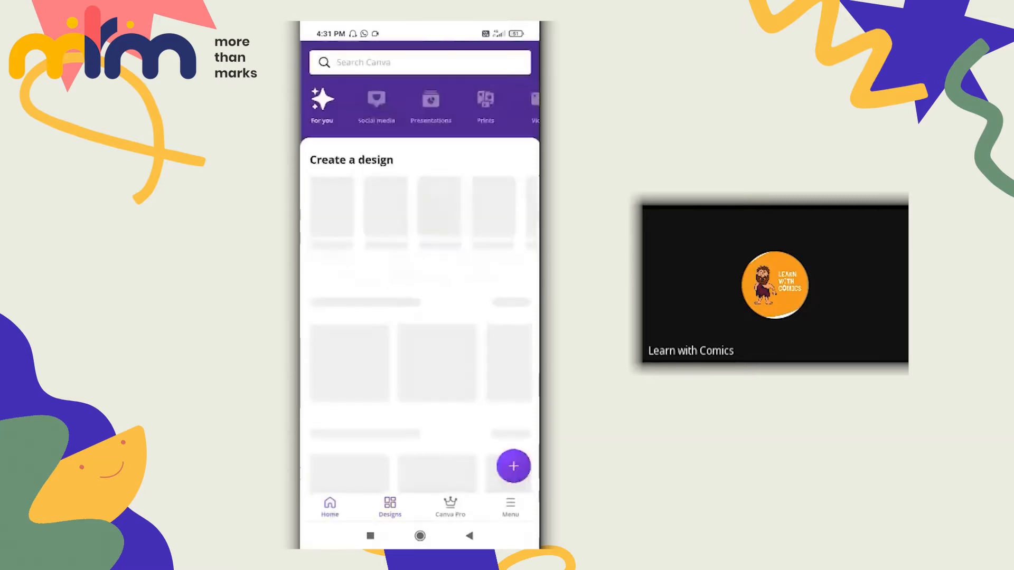
click(513, 467)
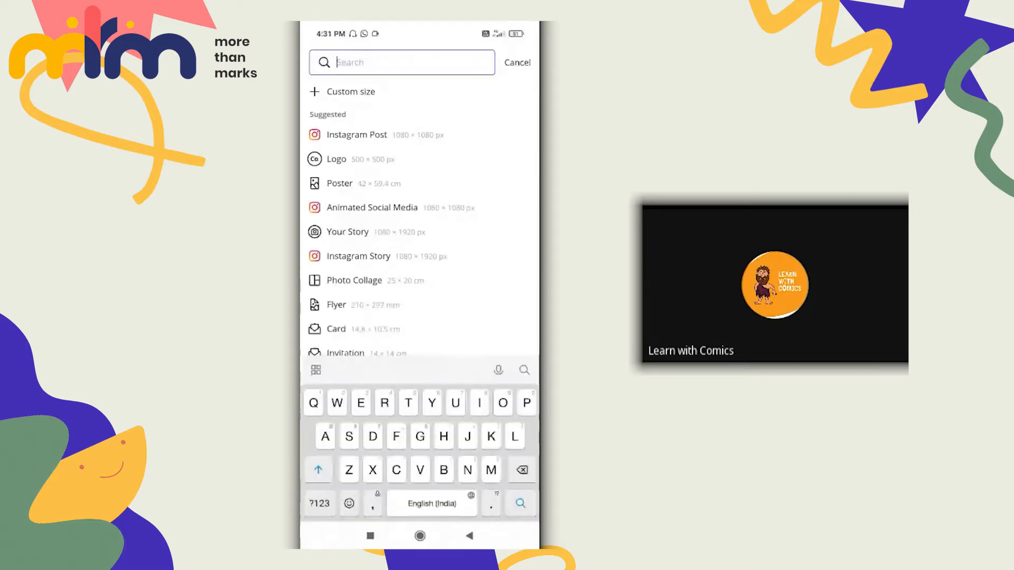
scroll(420, 291, down, 5)
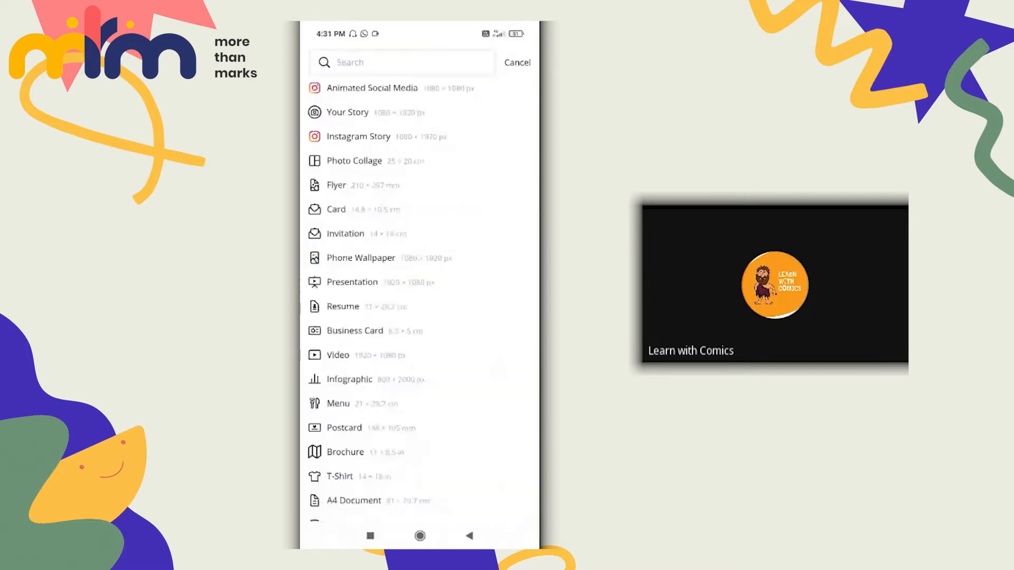
scroll(420, 290, up, 5)
Search the design types for "Lan" instead of "Fl" to find the landscape formats
click(402, 62)
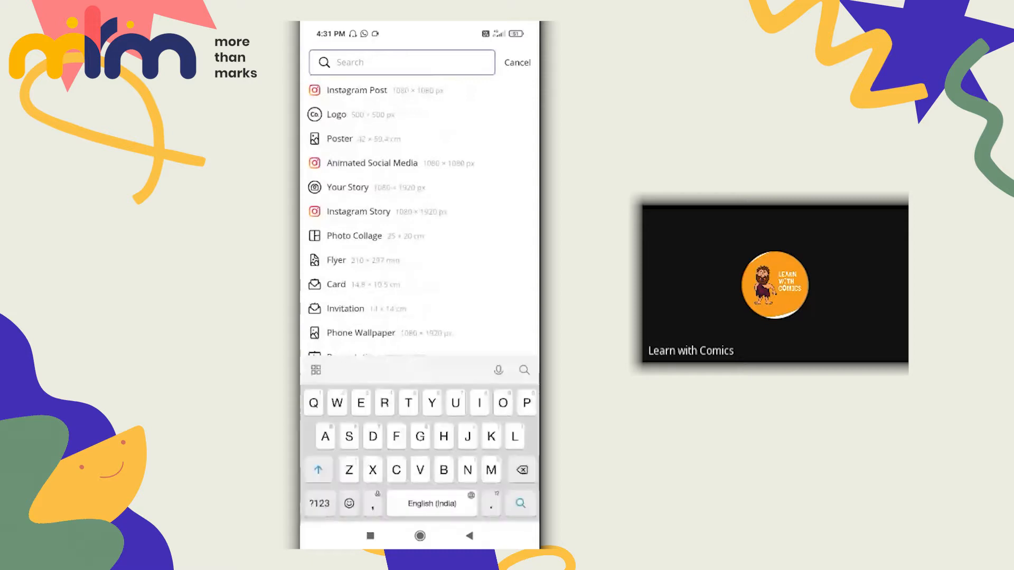
text(Fl)
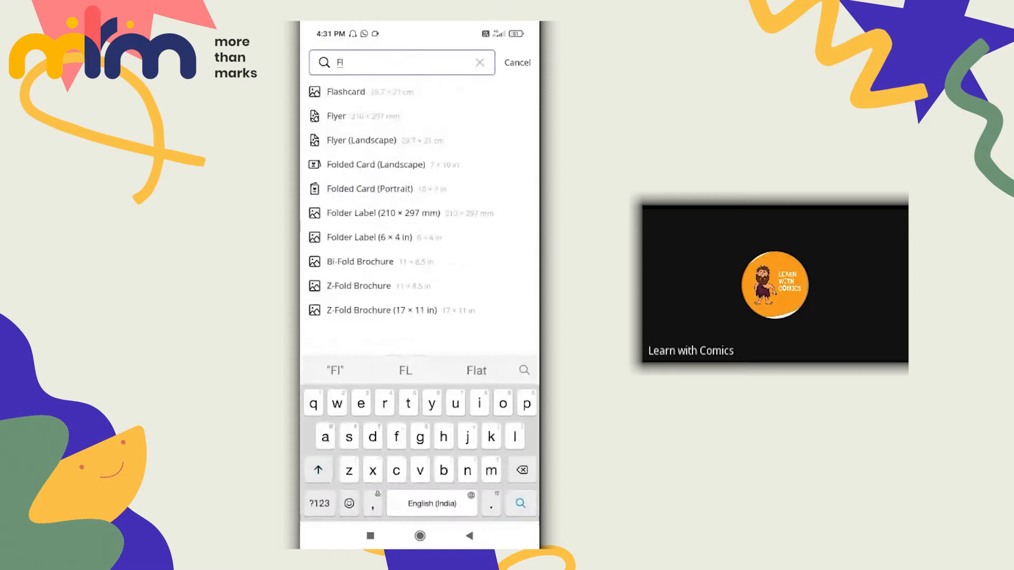
key(BackSpace)
key(BackSpace)
text(Lan)
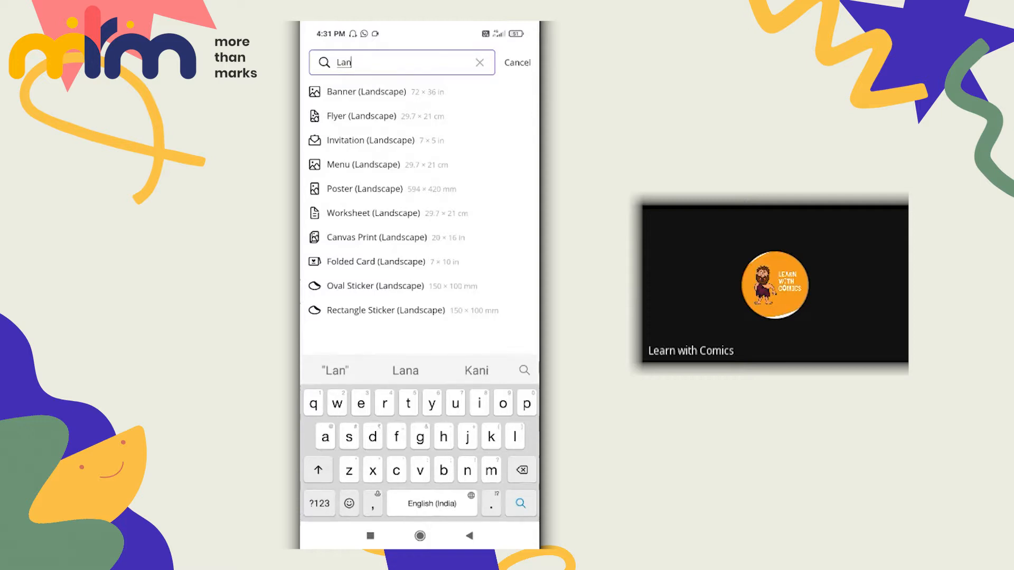
Start a Poster (Landscape) design of 594 × 420 mm and look through its suggested templates
click(365, 189)
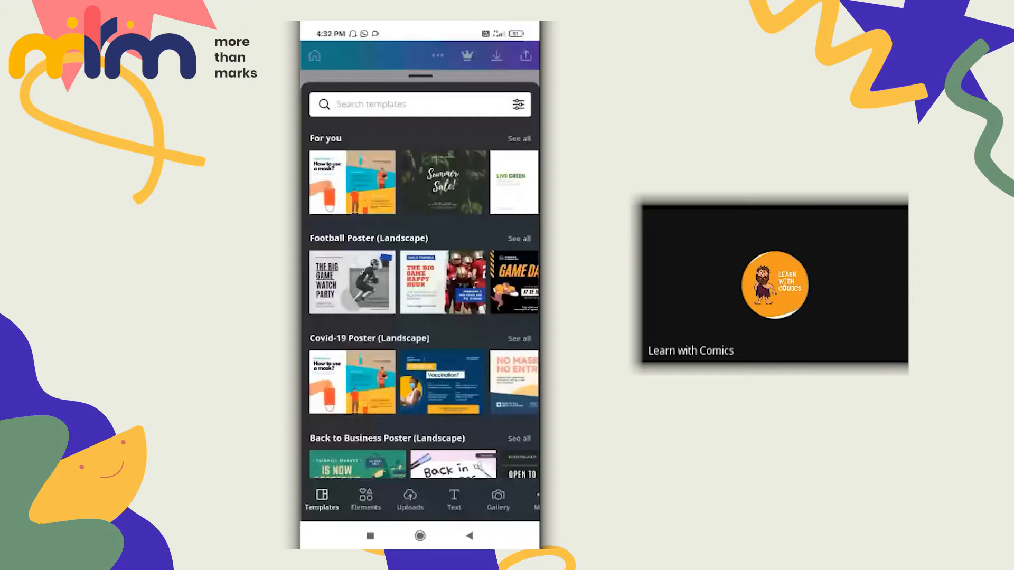
scroll(419, 296, down, 6)
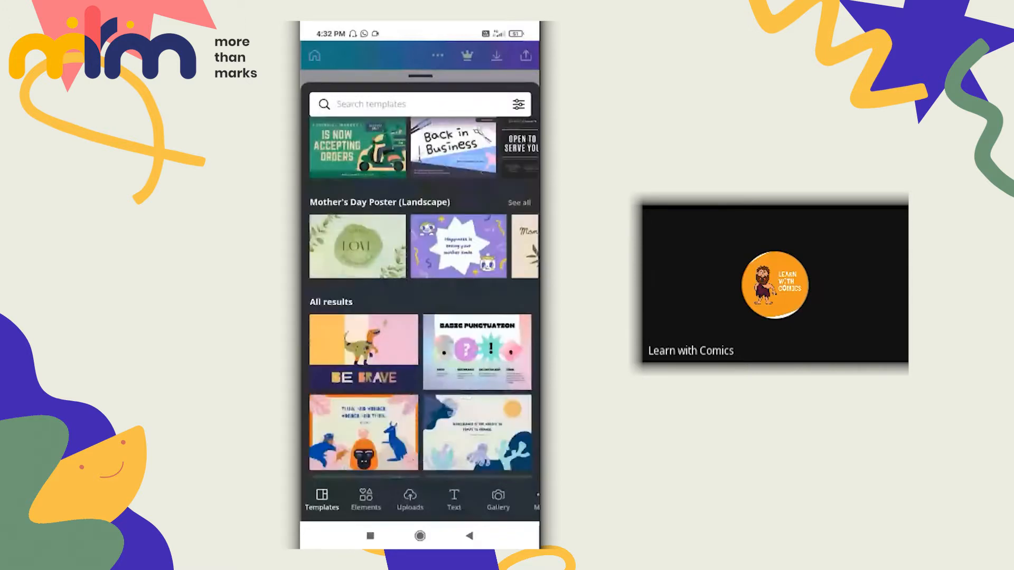
scroll(419, 296, down, 3)
scroll(420, 296, down, 10)
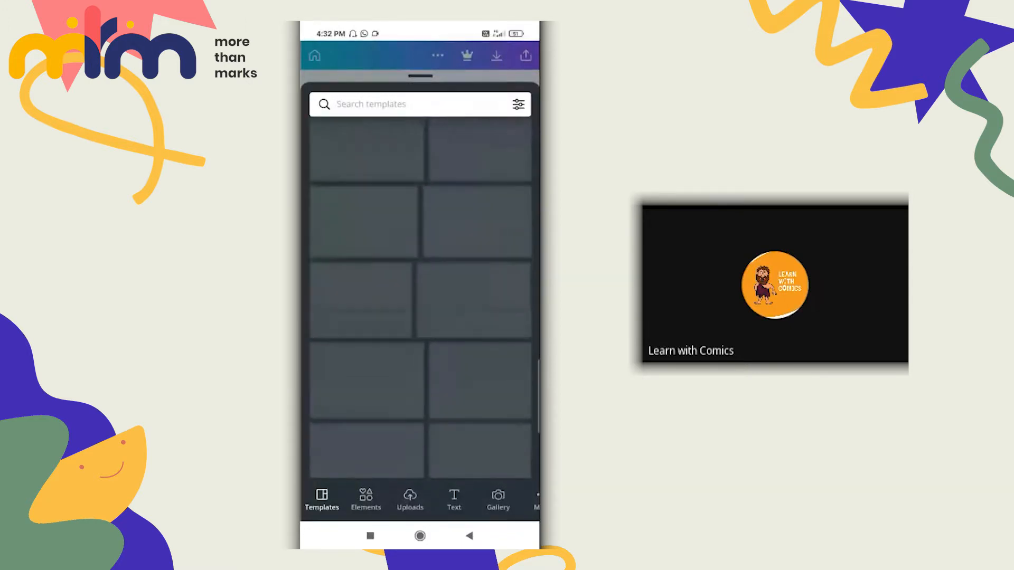
scroll(420, 295, up, 12)
scroll(420, 296, up, 6)
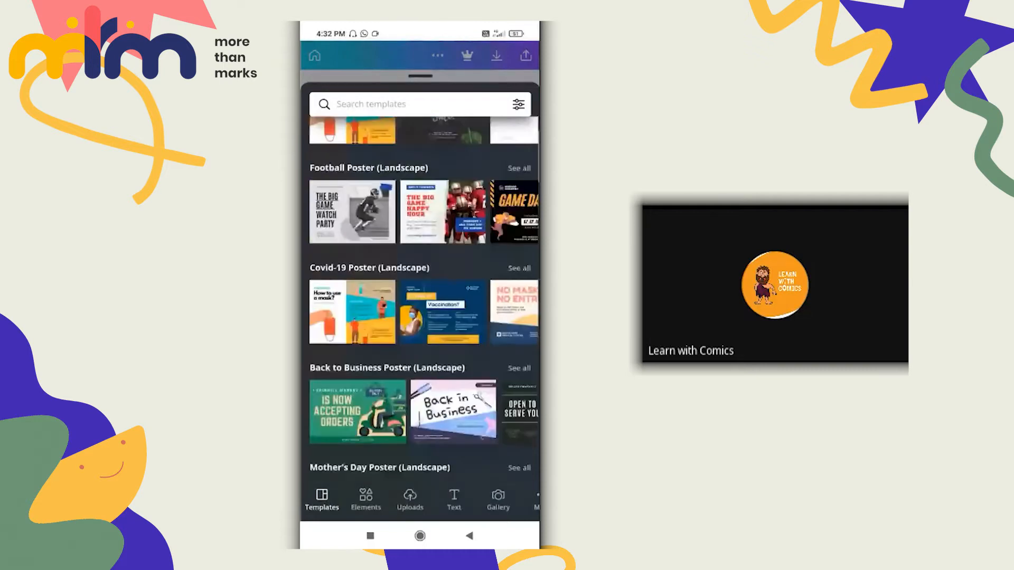
scroll(420, 296, up, 2)
scroll(420, 296, down, 7)
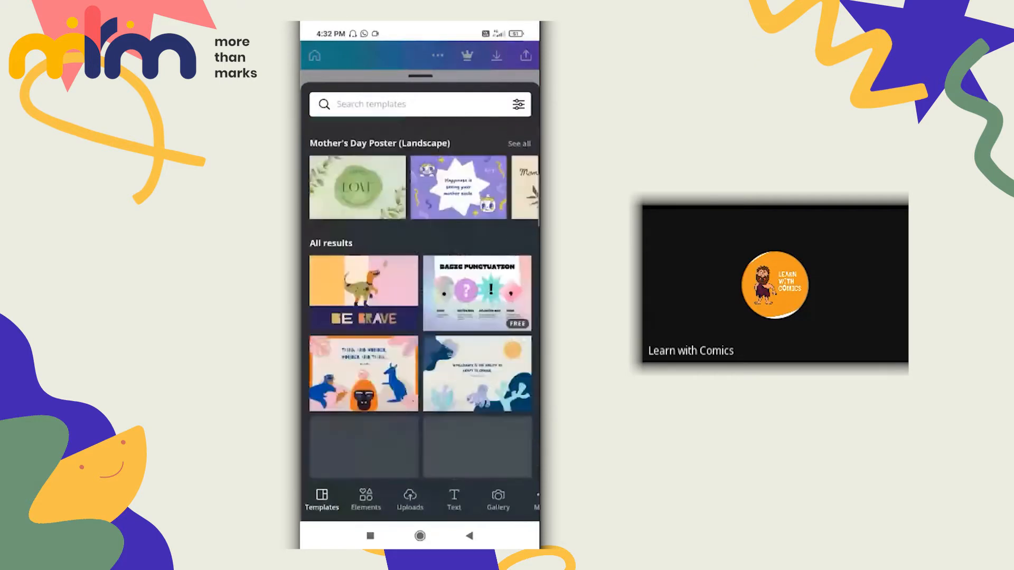
scroll(420, 296, down, 4)
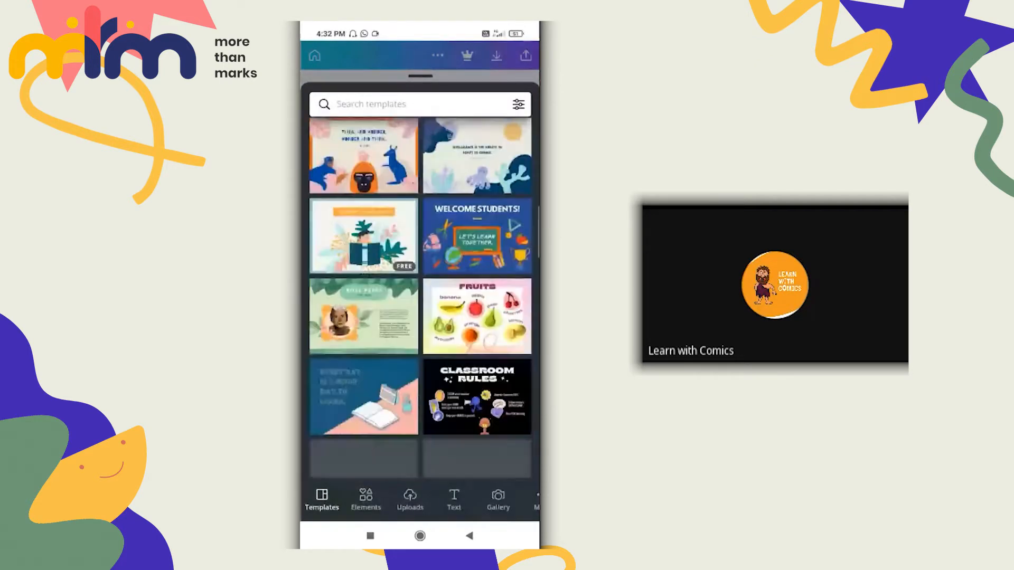
scroll(420, 295, down, 1)
scroll(420, 295, up, 10)
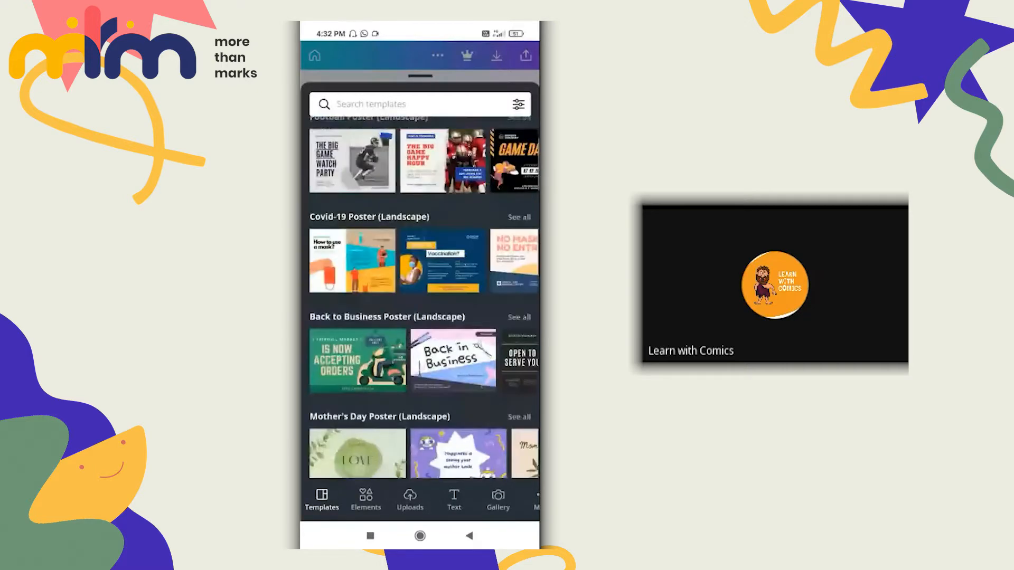
scroll(420, 296, down, 10)
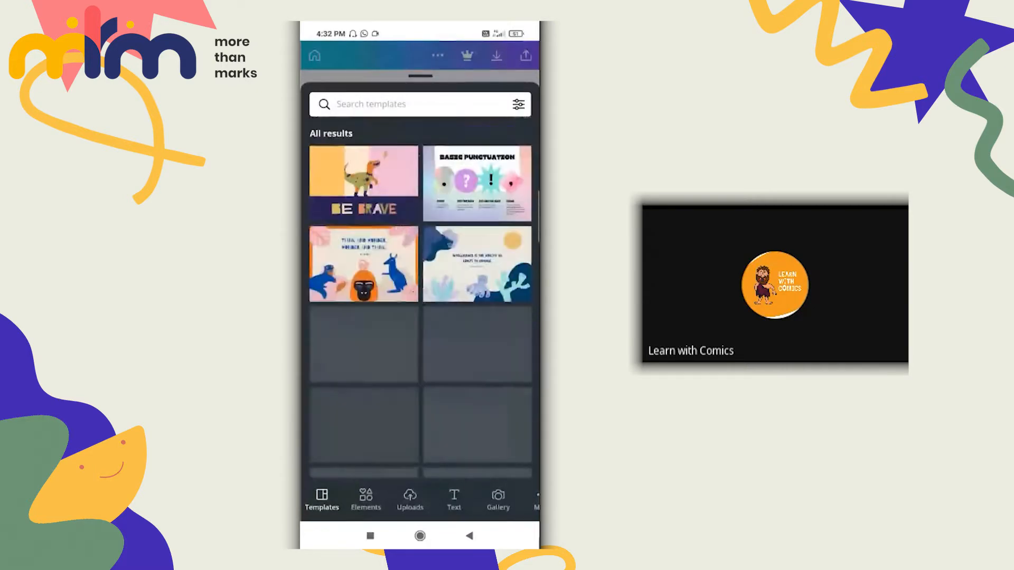
scroll(420, 296, down, 10)
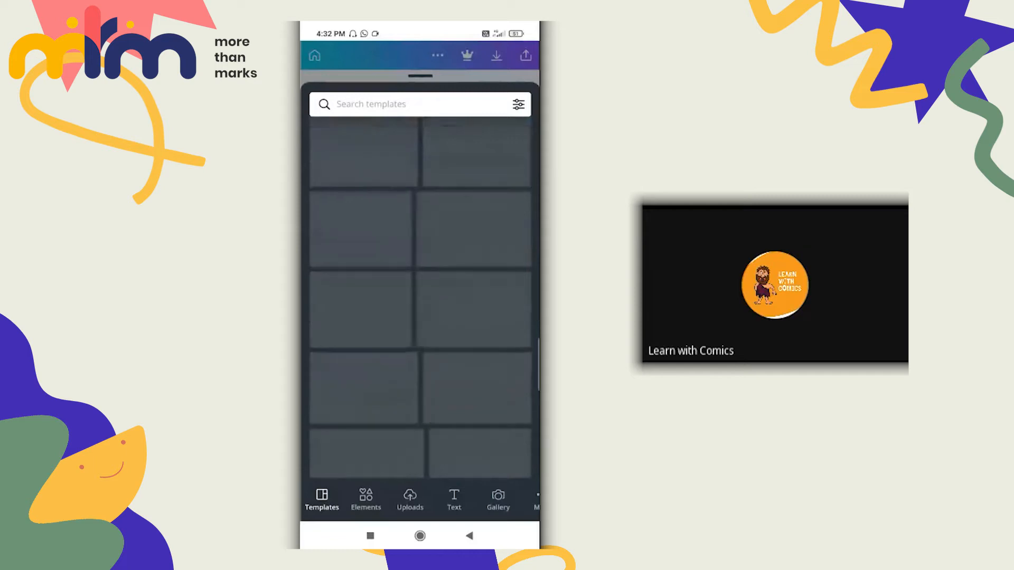
scroll(420, 296, up, 10)
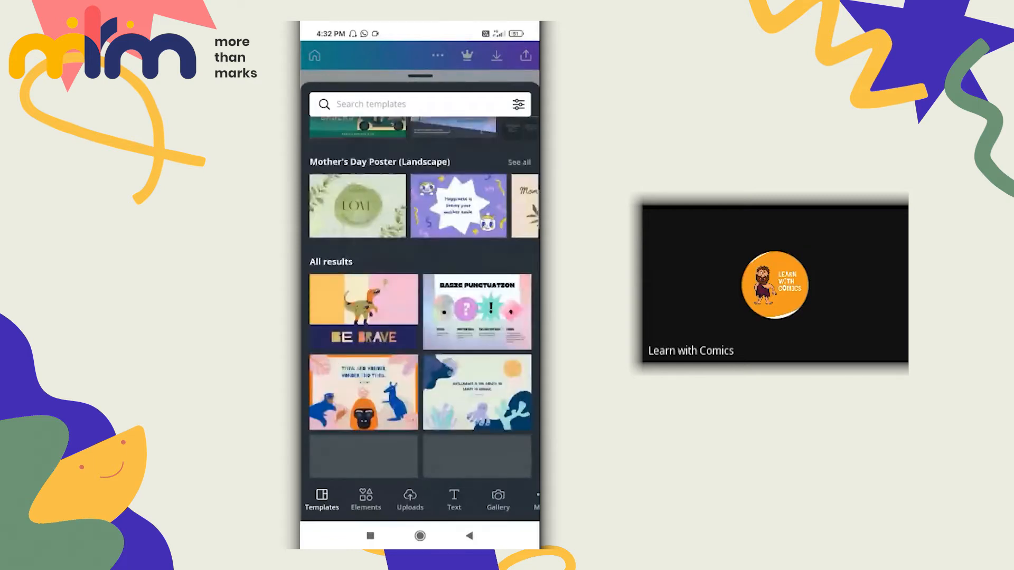
scroll(420, 295, up, 10)
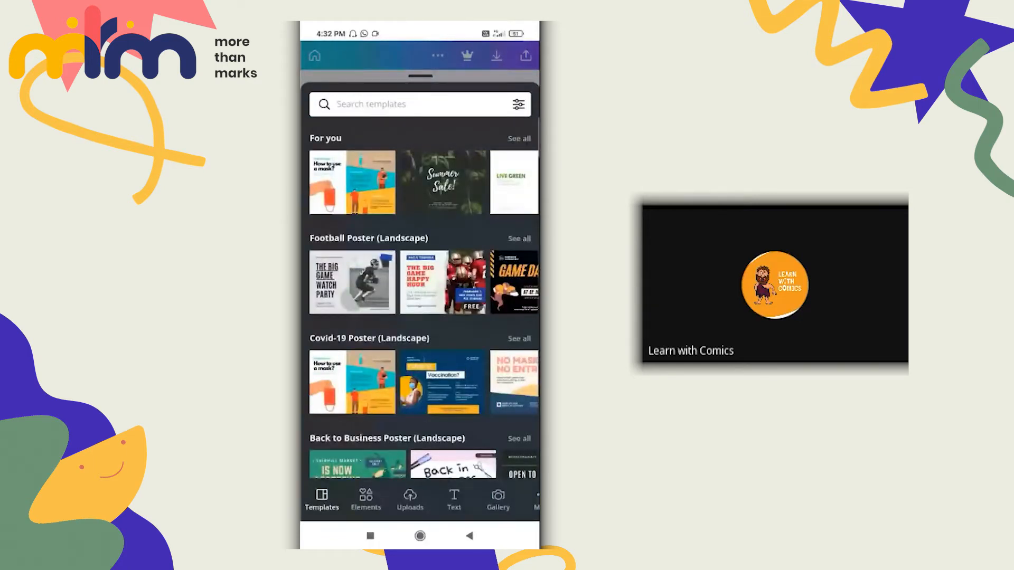
scroll(420, 295, down, 2)
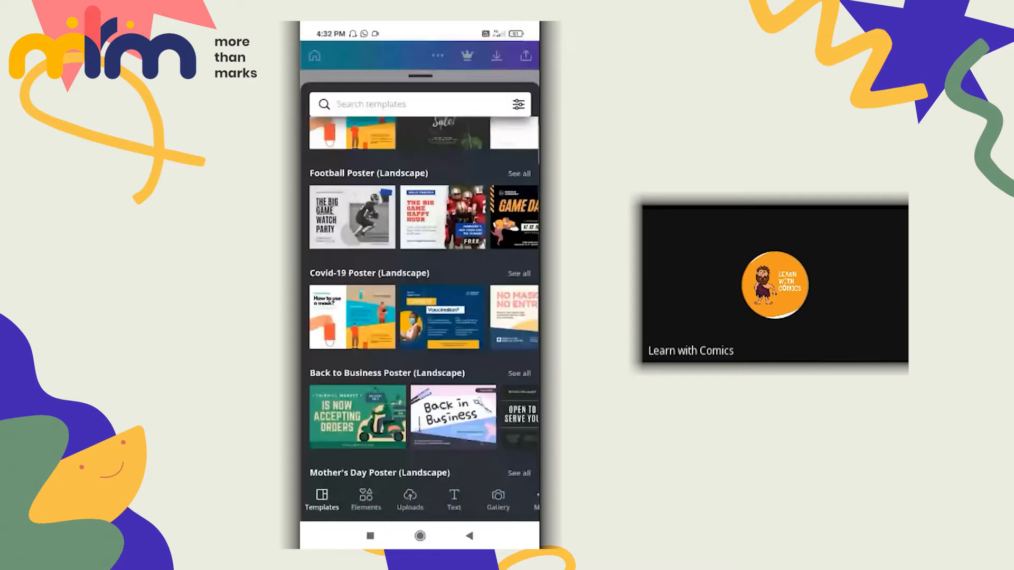
Add a square from the Lines & Shapes elements to the blank poster page
click(366, 499)
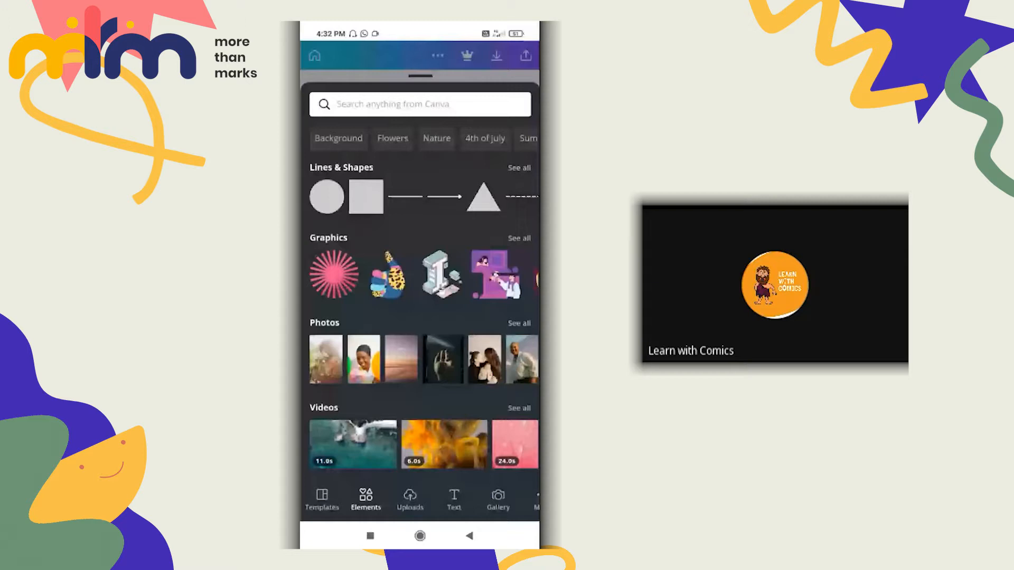
scroll(423, 280, down, 2)
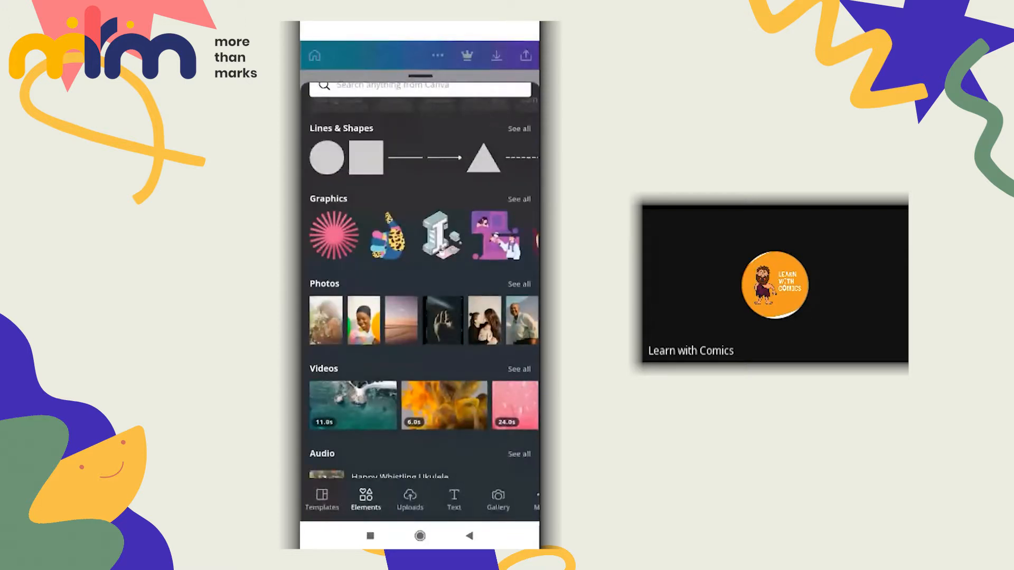
scroll(422, 317, down, 3)
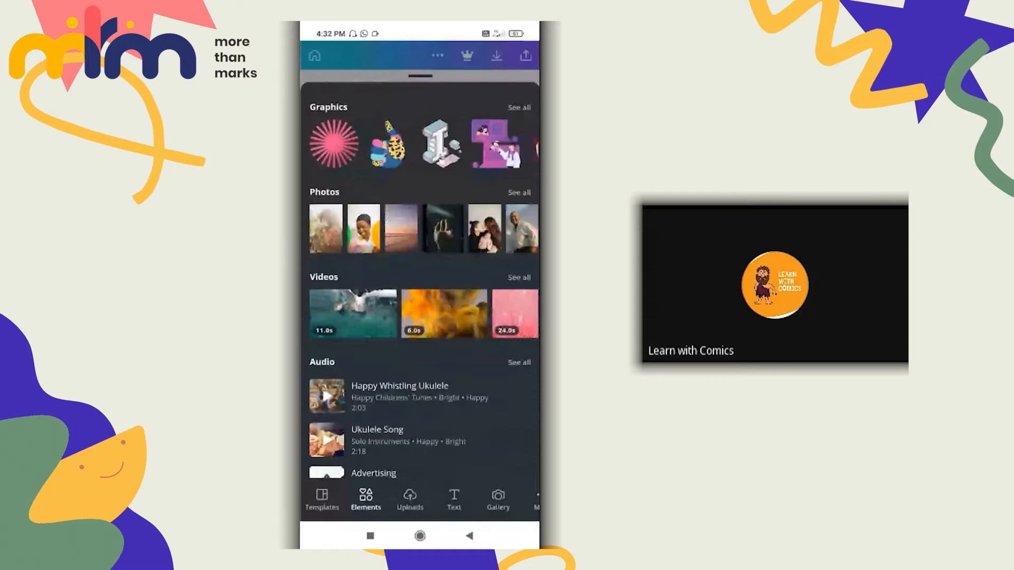
scroll(423, 296, up, 4)
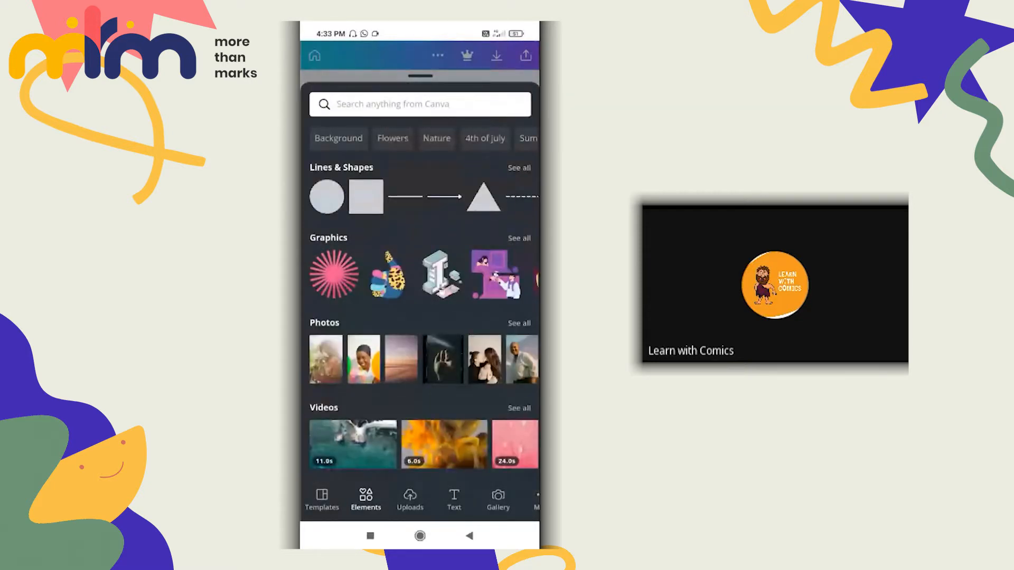
click(366, 197)
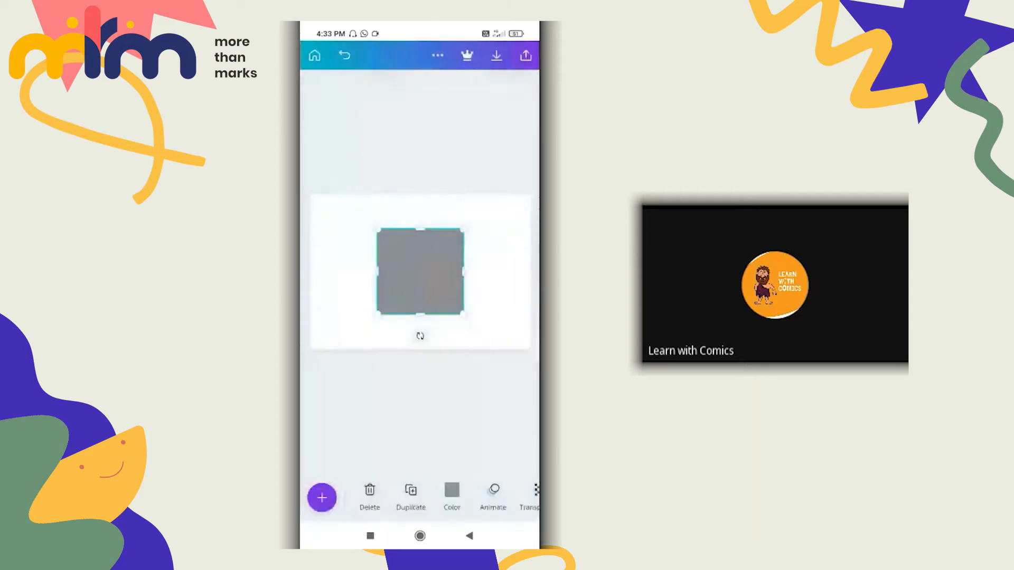
Stretch the grey square to the edges of the page so it serves as a full background, and deselect it
drag(464, 316, 515, 366)
drag(376, 228, 320, 173)
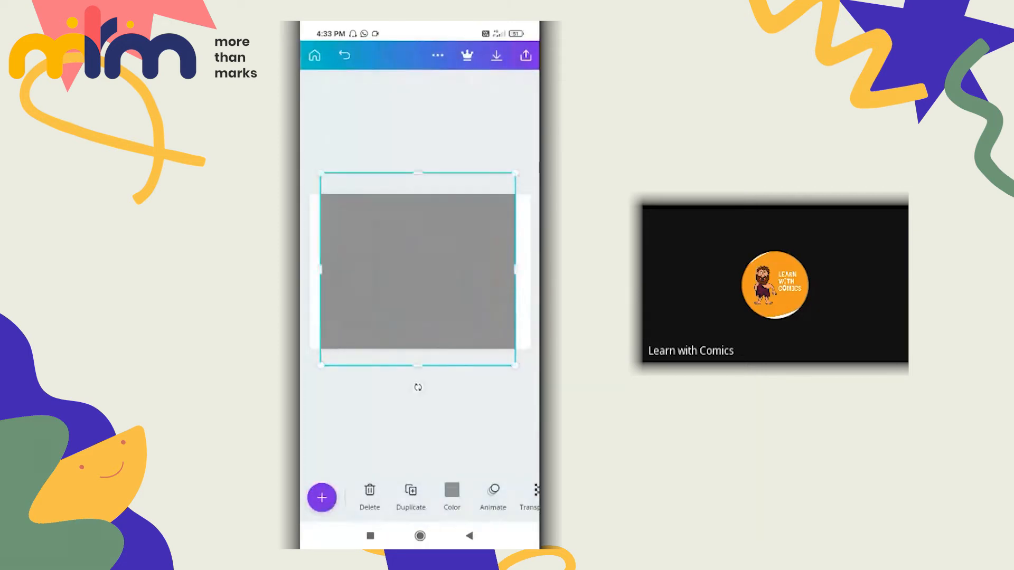
drag(516, 365, 531, 381)
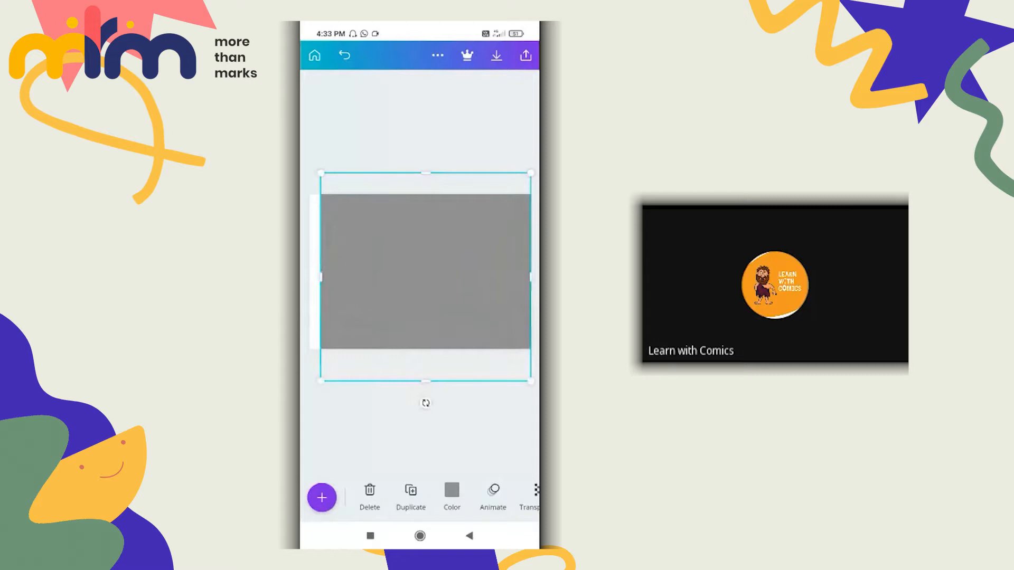
drag(321, 277, 307, 277)
drag(426, 380, 426, 349)
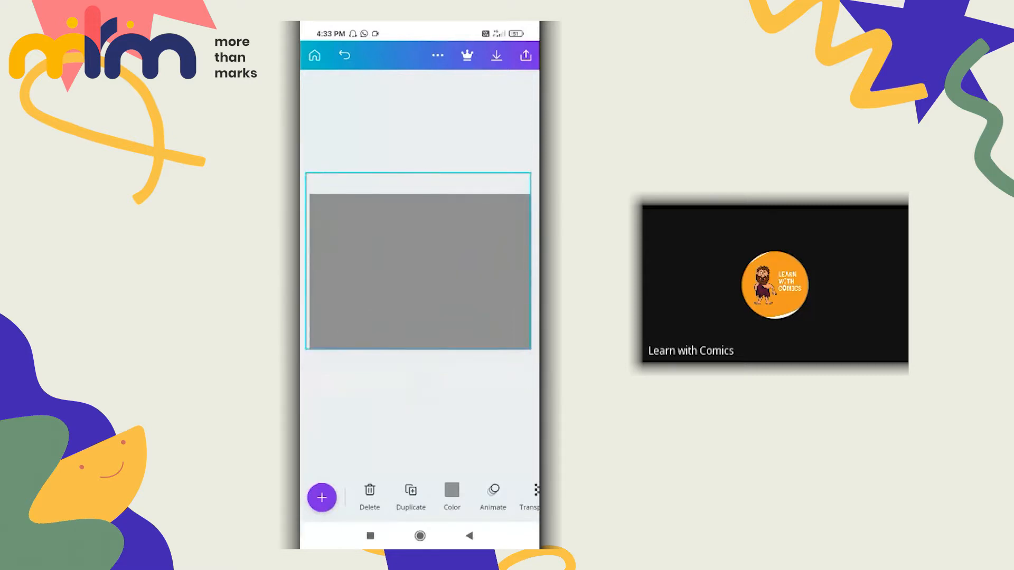
drag(418, 173, 419, 194)
mouse_move(306, 272)
mouse_down()
mouse_move(317, 271)
mouse_move(309, 271)
mouse_up()
click(418, 369)
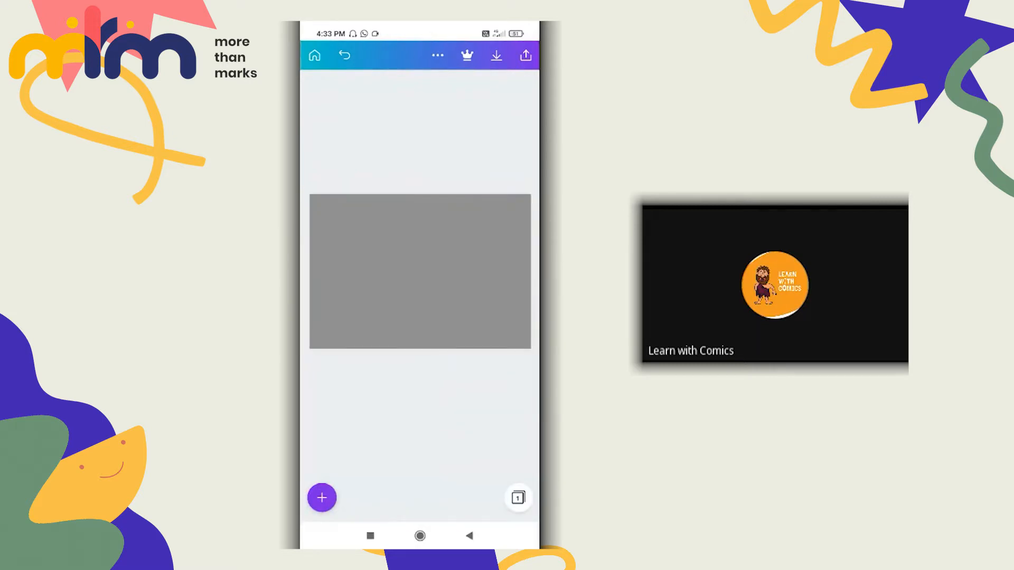
Search the Canva elements for "kids"
click(321, 497)
scroll(420, 417, down, 5)
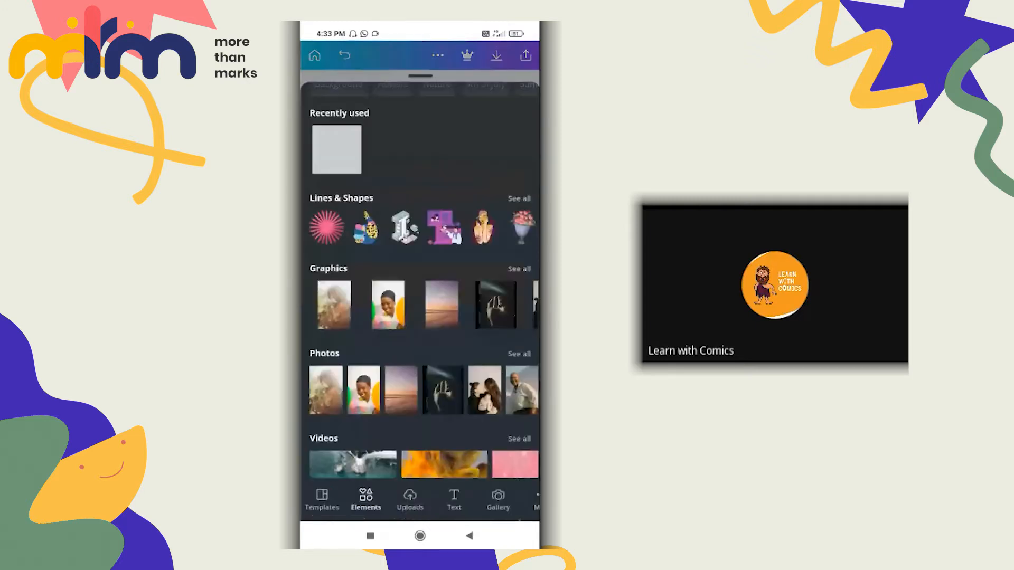
scroll(419, 285, up, 2)
click(420, 104)
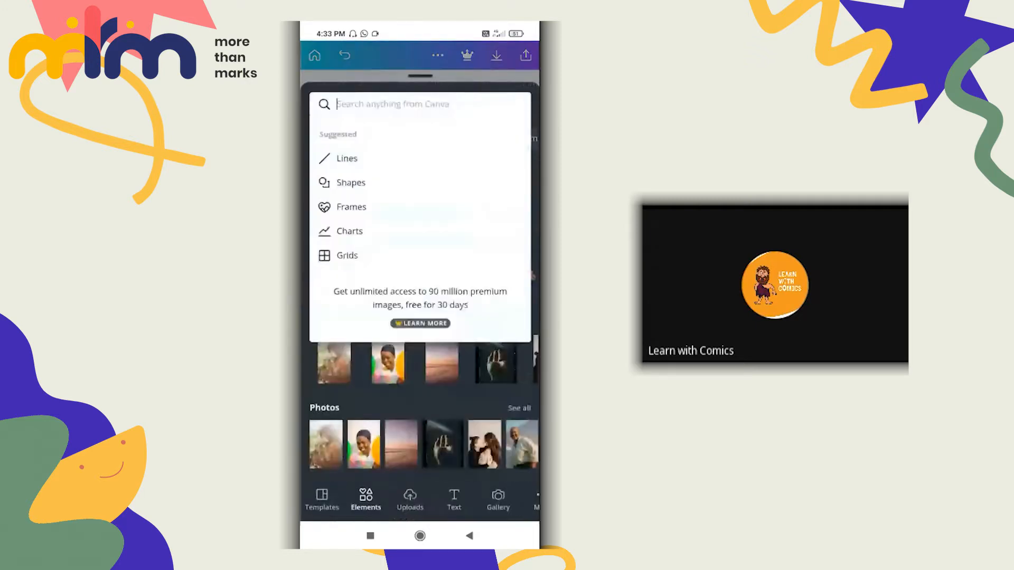
text(Kids)
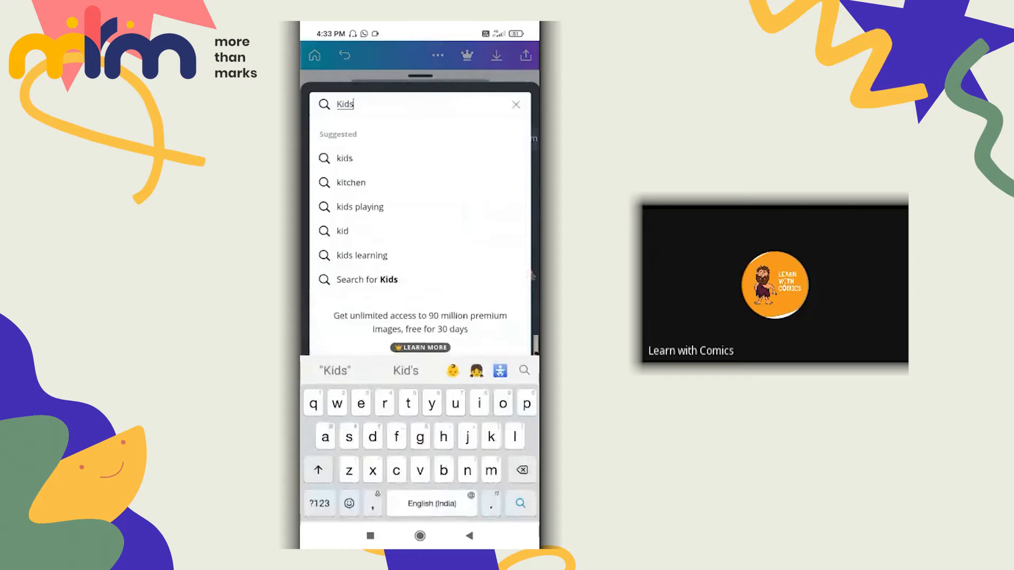
click(344, 158)
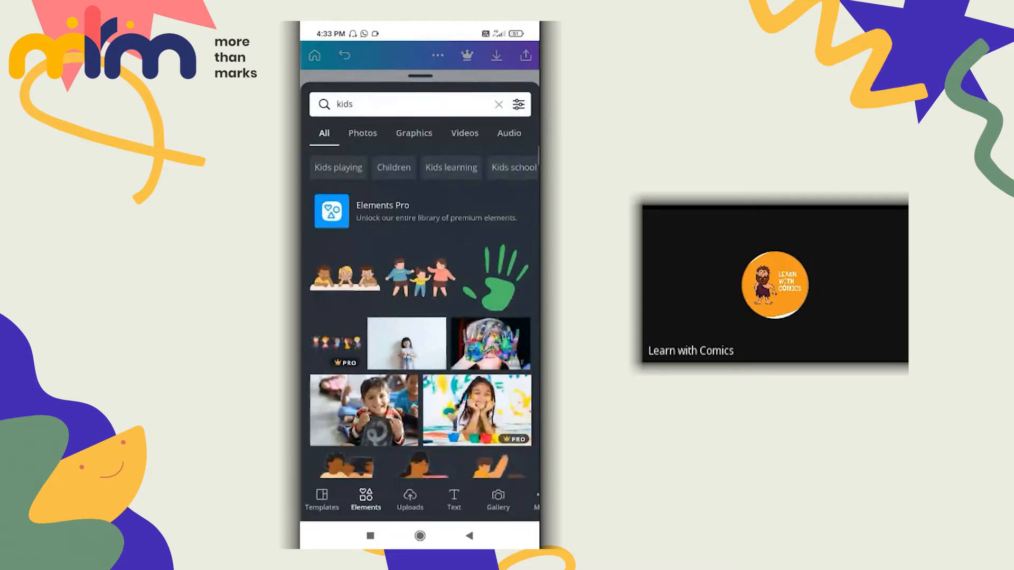
Insert the photo of the child with paint-covered hands, shrink it and place it in the page's lower-left area
click(490, 344)
drag(513, 334, 440, 285)
drag(384, 247, 378, 303)
Examine the editing options available for the selected photo, from Replace and Effects through to Link and Lock
scroll(423, 497, right, 3)
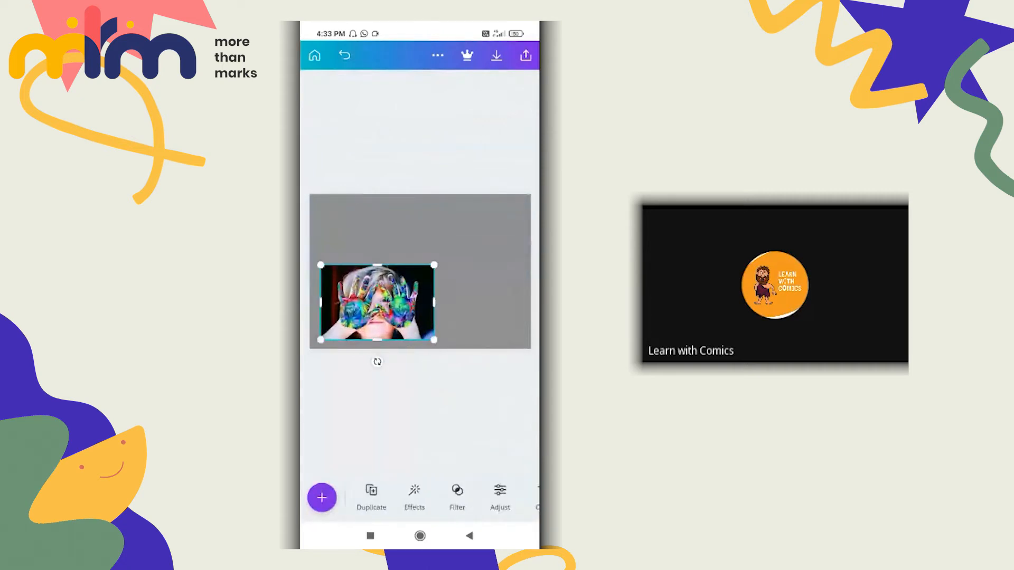
scroll(423, 497, right, 5)
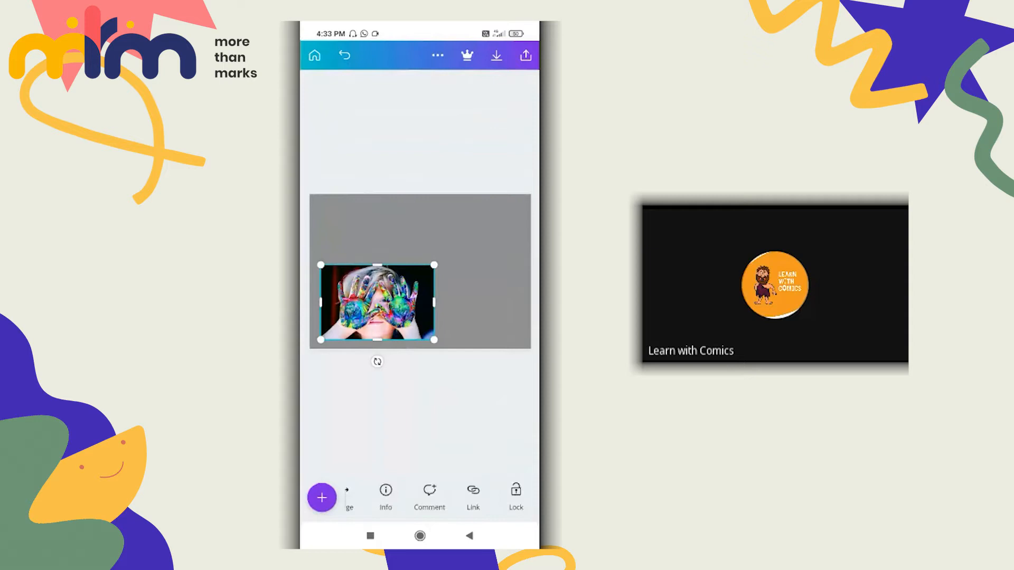
scroll(474, 496, left, 2)
scroll(423, 496, left, 3)
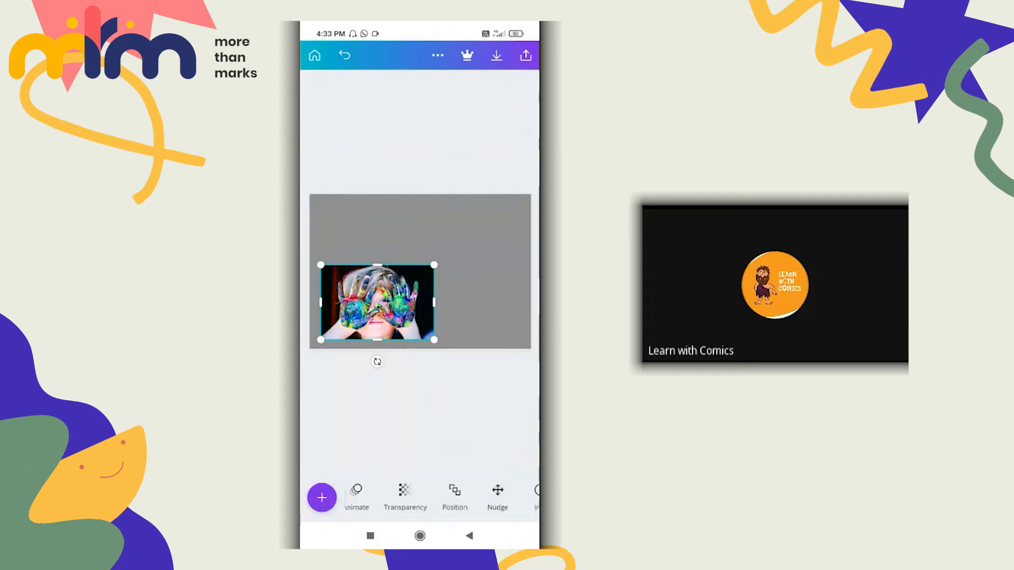
scroll(423, 497, left, 3)
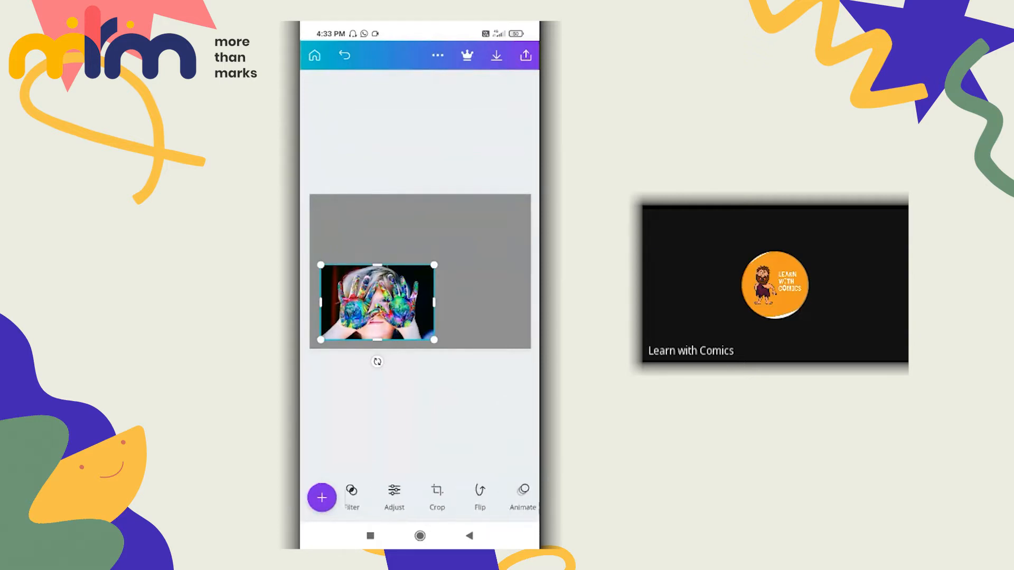
scroll(444, 497, right, 1)
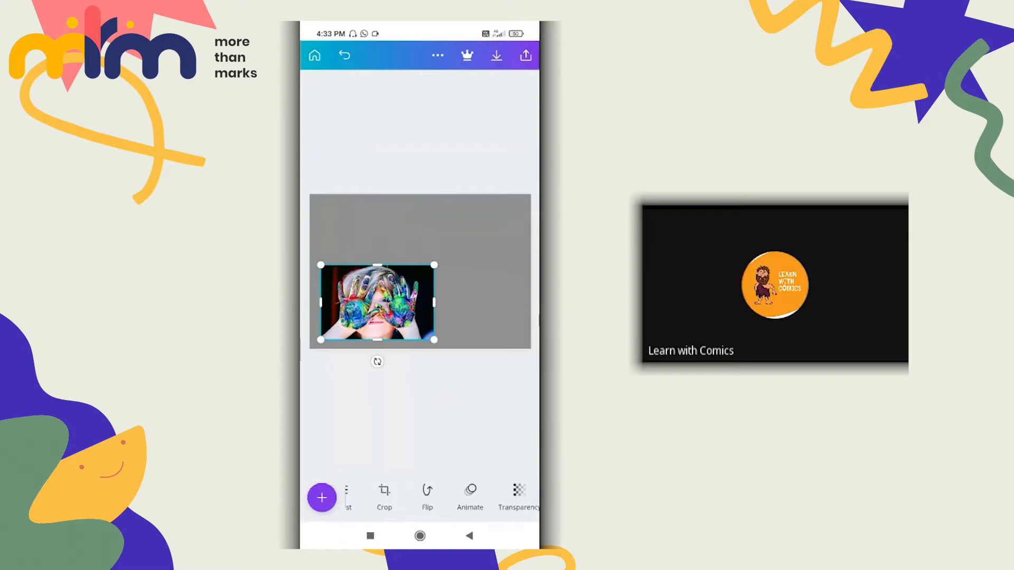
scroll(420, 497, right, 5)
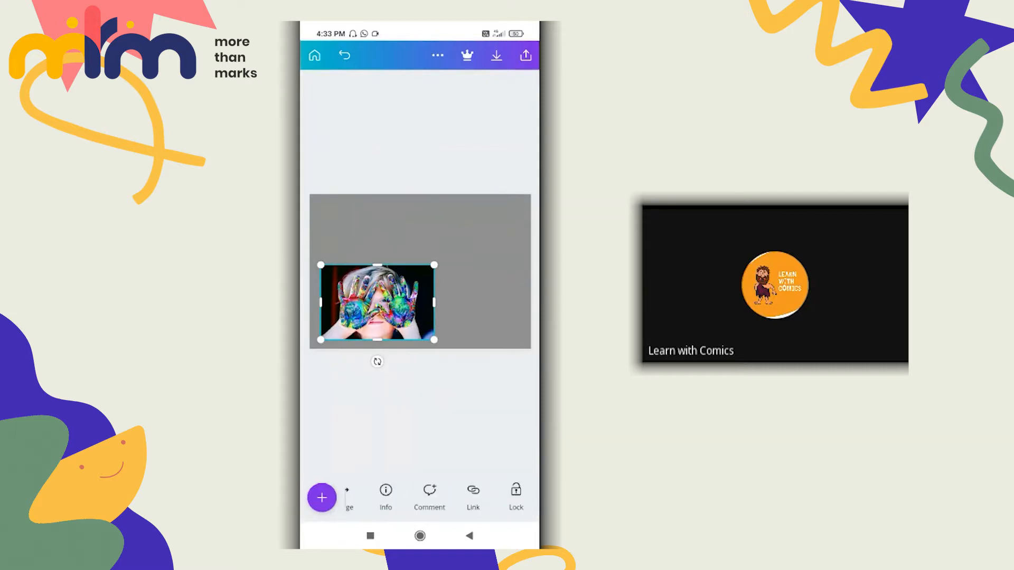
scroll(420, 497, left, 5)
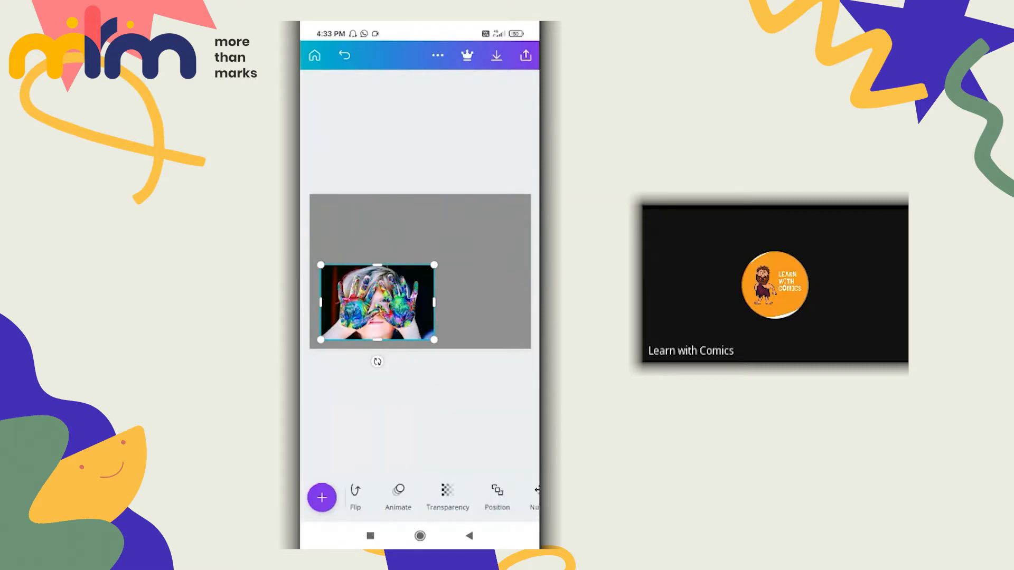
scroll(420, 496, left, 5)
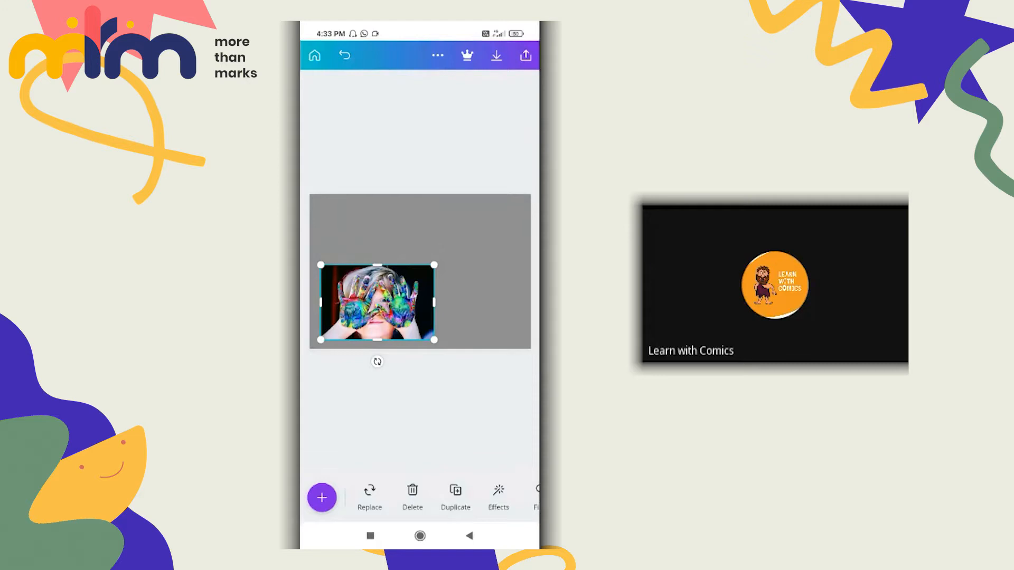
Resize and crop the painted-hands photo to about half the page's width and height, fit it into the lower-left corner and deselect it
drag(434, 339, 445, 347)
mouse_move(382, 265)
mouse_down()
mouse_move(384, 233)
mouse_move(385, 279)
mouse_up()
mouse_move(449, 314)
mouse_down()
mouse_move(492, 314)
mouse_move(438, 314)
mouse_up()
mouse_move(438, 278)
mouse_down()
mouse_move(510, 235)
mouse_move(426, 285)
mouse_up()
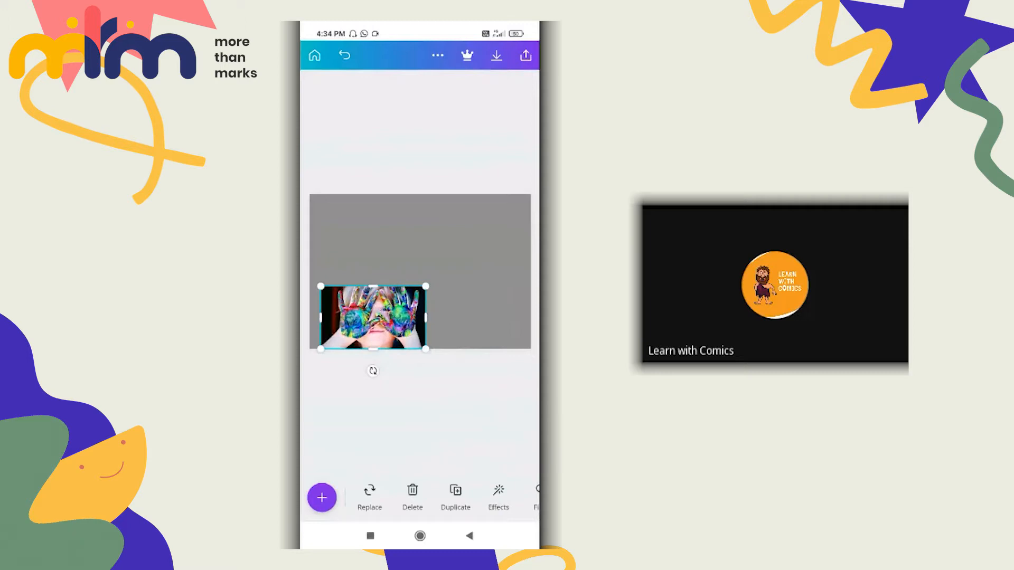
mouse_move(373, 286)
mouse_down()
mouse_move(373, 242)
mouse_move(373, 271)
mouse_up()
drag(321, 349, 315, 354)
mouse_move(370, 312)
mouse_down()
mouse_move(353, 302)
mouse_move(360, 293)
mouse_move(364, 308)
mouse_up()
click(470, 536)
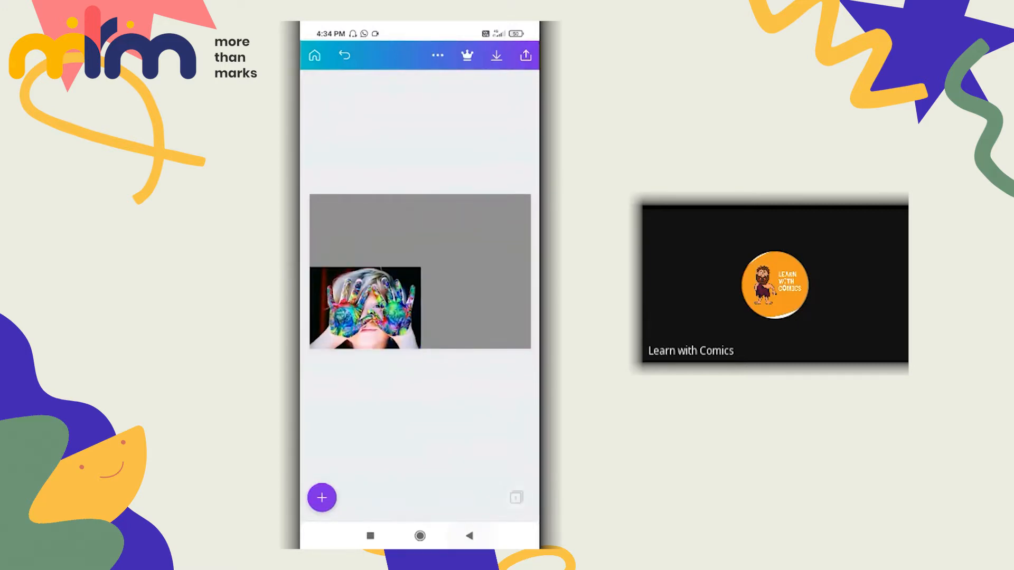
Reopen the A2 landscape design and apply a page background from the Background collection
click(470, 536)
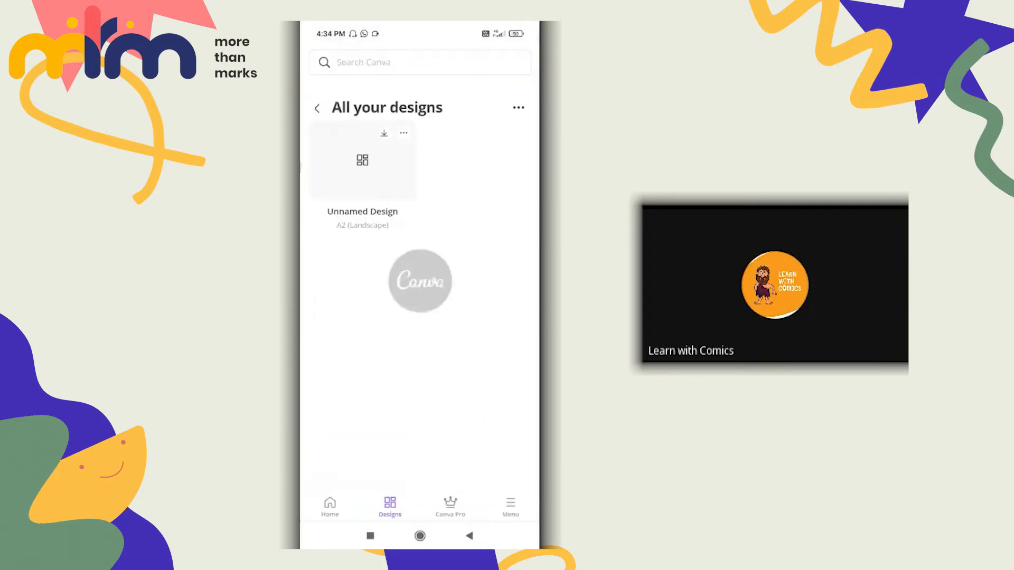
click(363, 160)
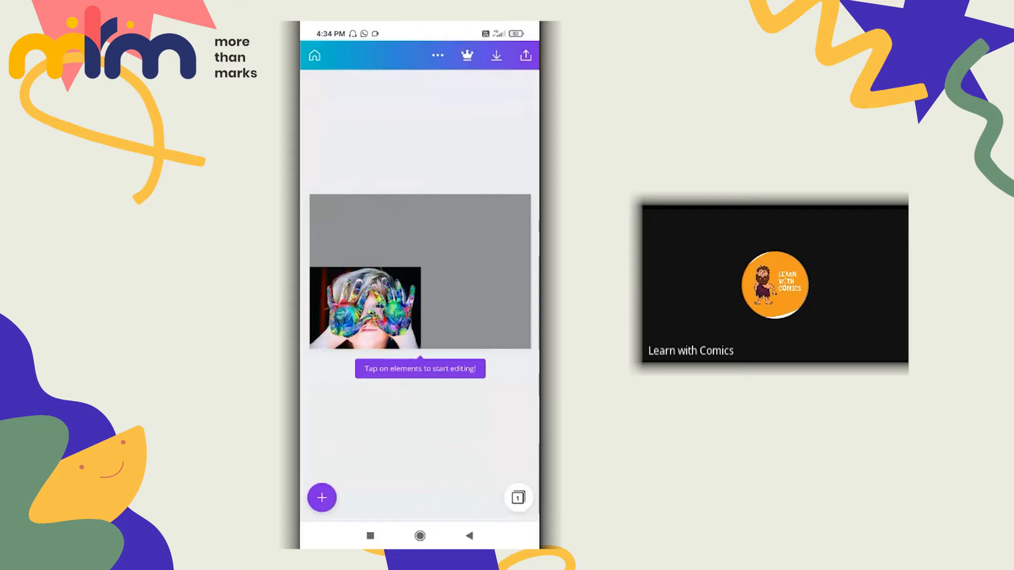
click(322, 497)
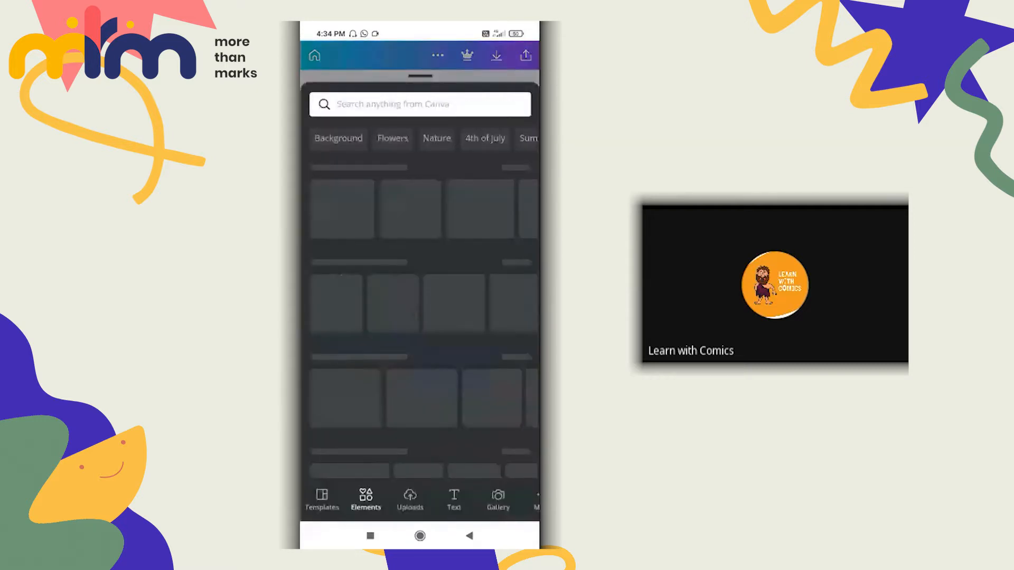
scroll(420, 499, right, 1)
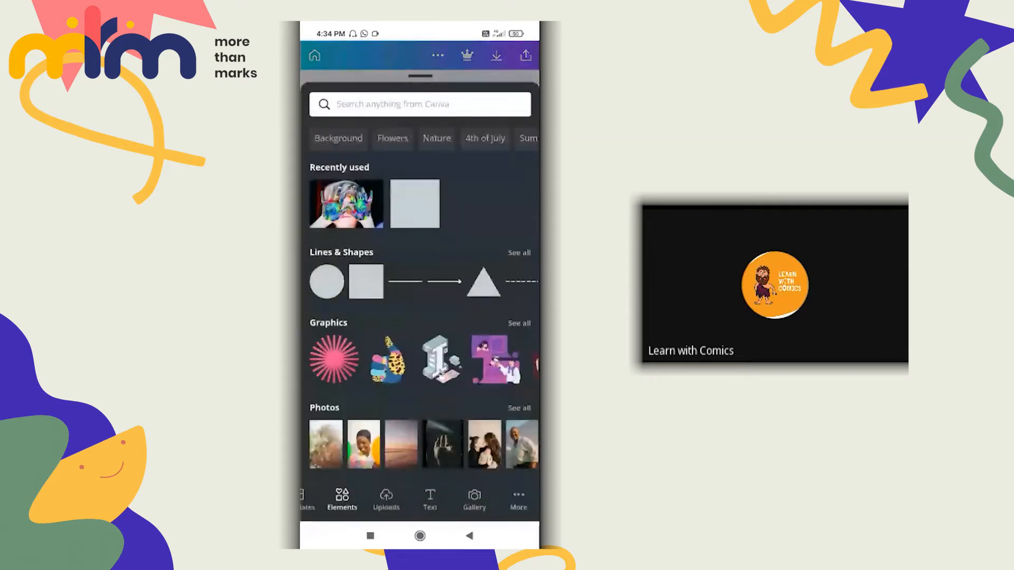
click(519, 499)
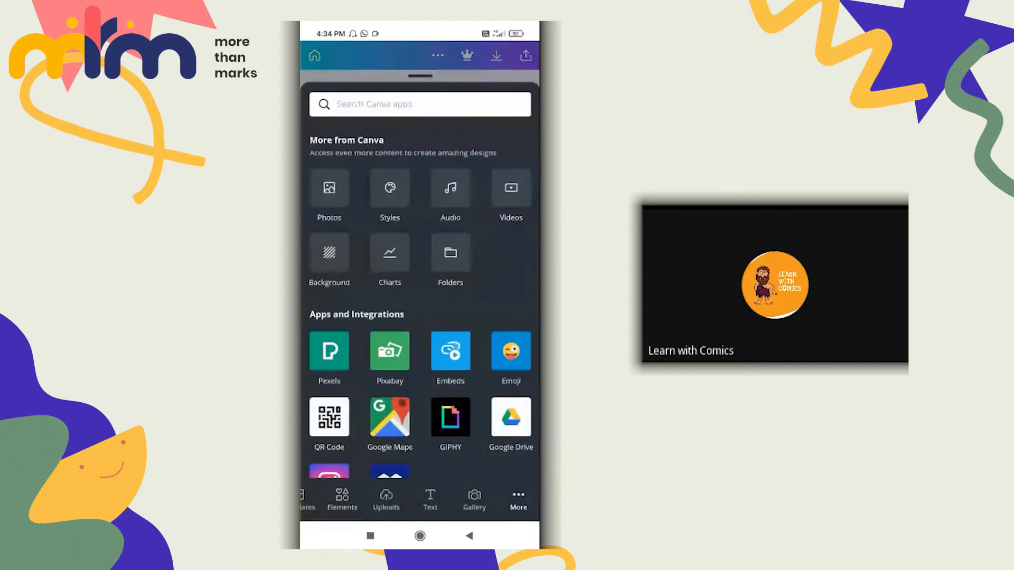
scroll(420, 296, down, 1)
click(329, 252)
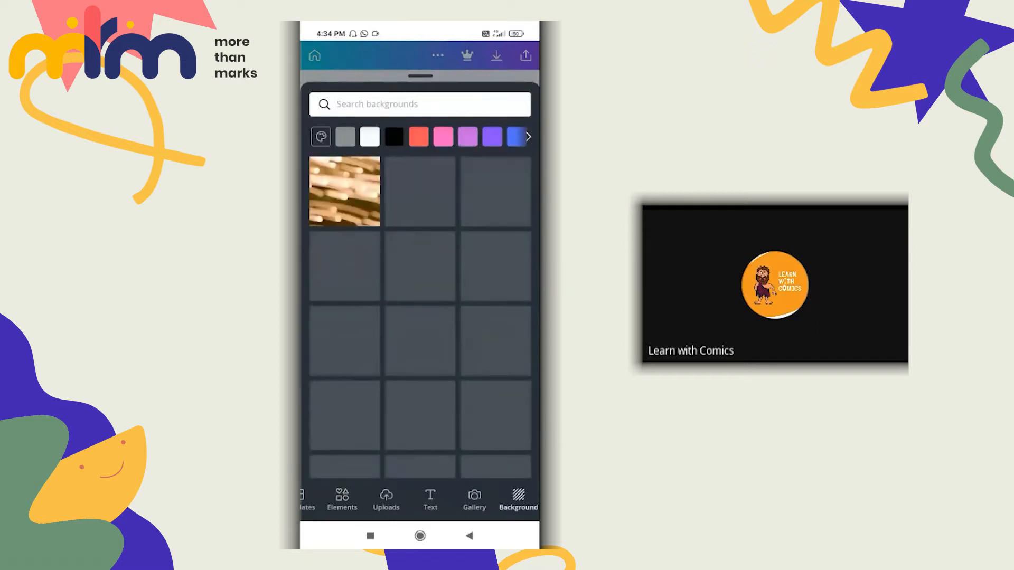
scroll(420, 317, down, 3)
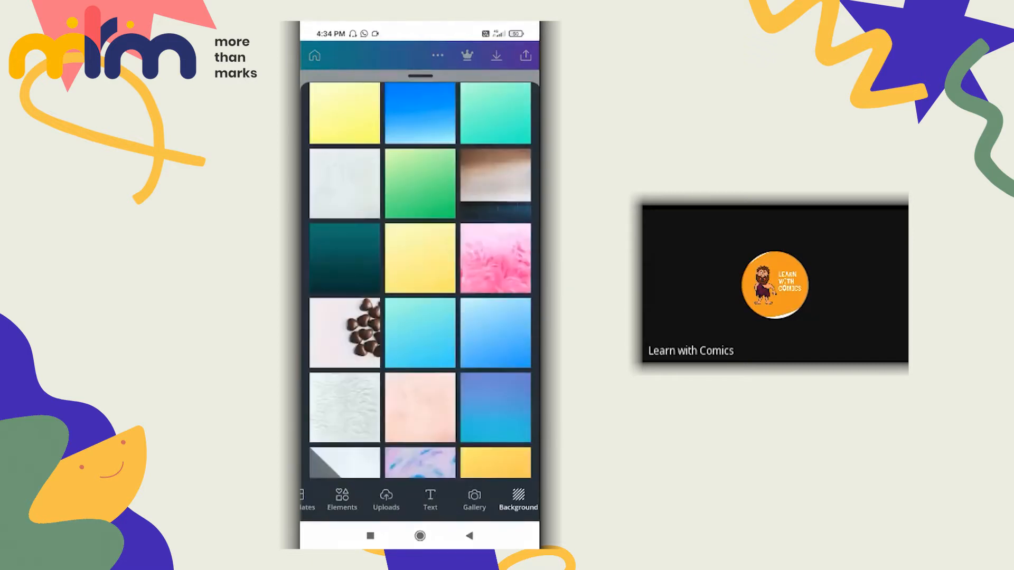
scroll(419, 280, up, 5)
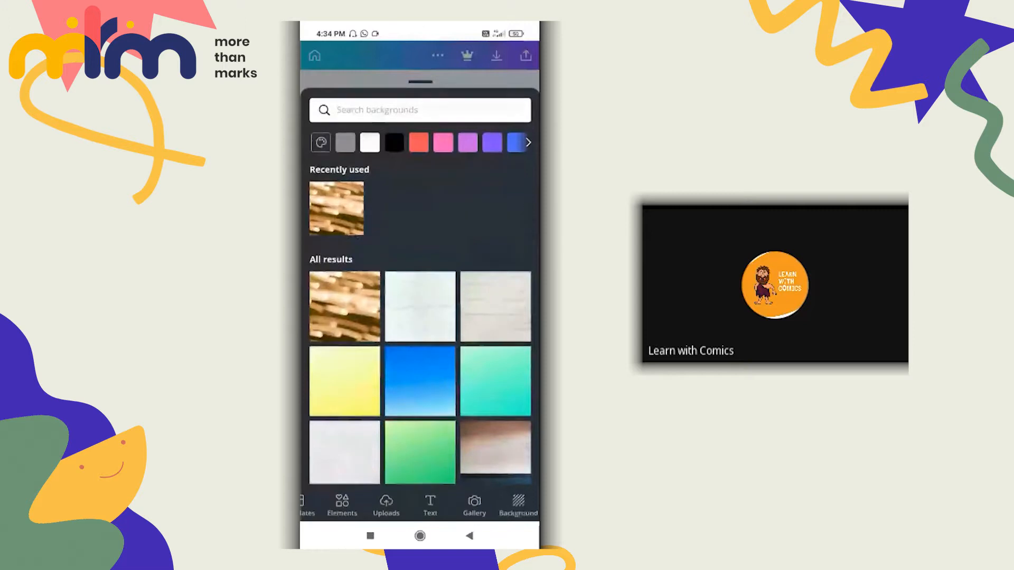
click(345, 142)
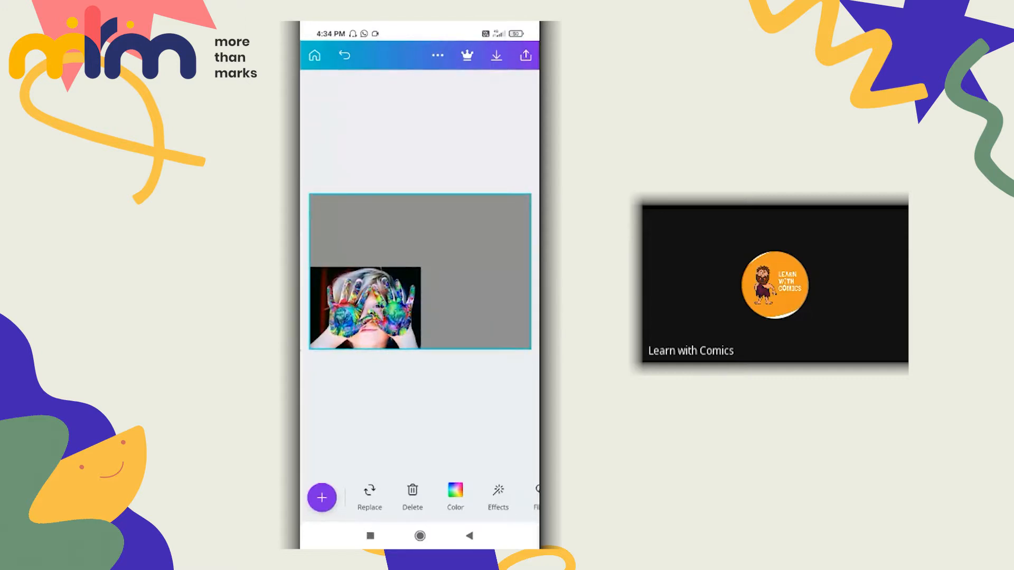
Apply the recently used golden-streaks image as the page background
click(321, 497)
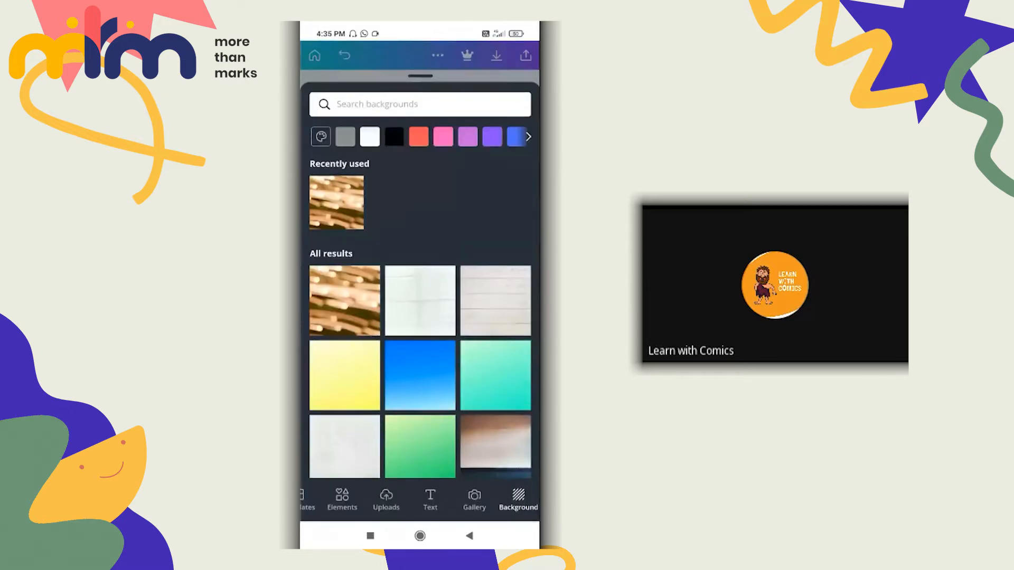
click(337, 203)
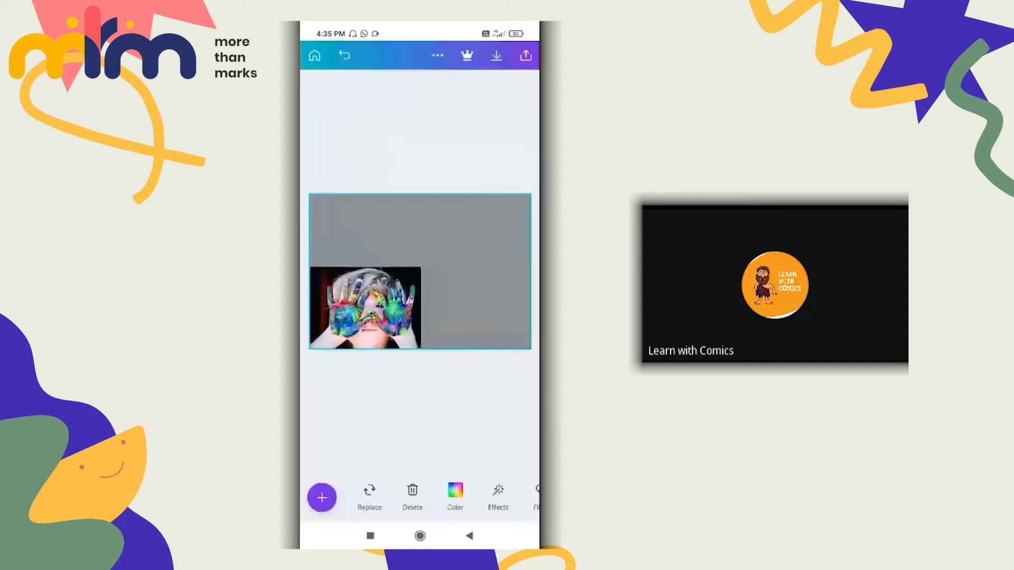
drag(454, 275, 400, 275)
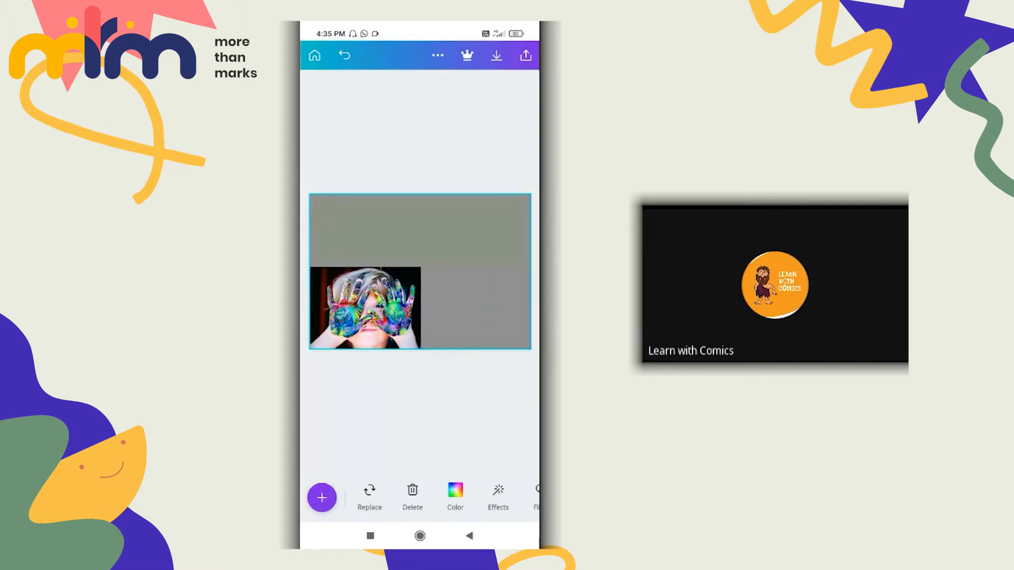
drag(420, 274, 449, 275)
drag(420, 32, 420, 265)
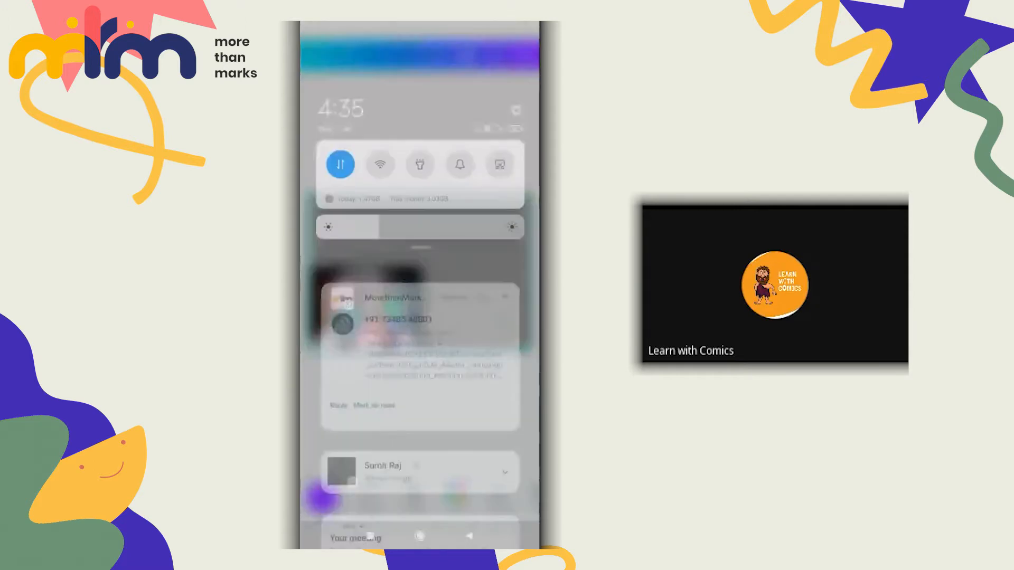
drag(420, 476, 420, 211)
Delete the painted-hands photo from the page
click(473, 249)
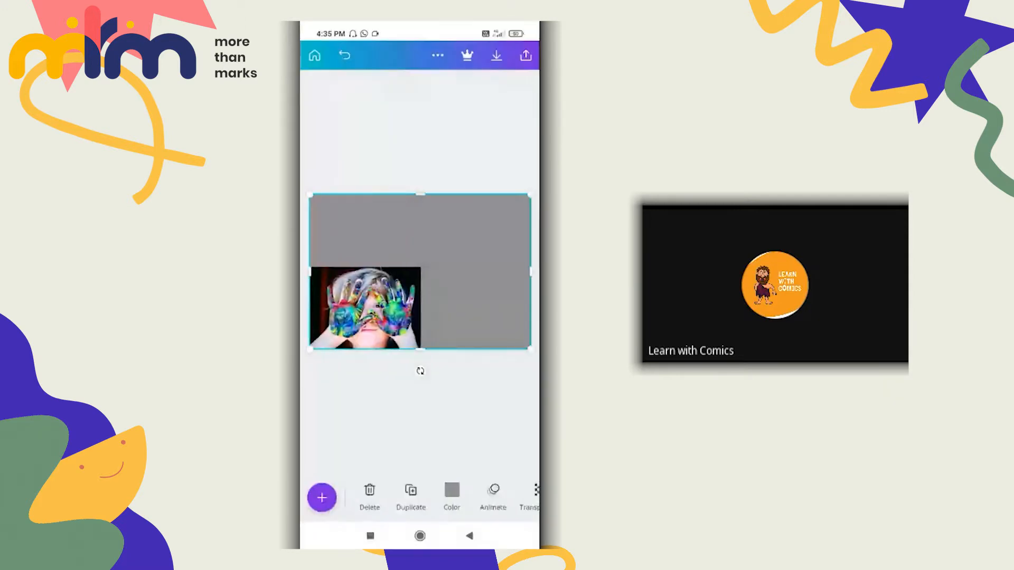
click(365, 308)
mouse_move(421, 268)
mouse_down()
mouse_move(412, 274)
mouse_move(477, 224)
mouse_move(409, 276)
mouse_up()
click(412, 497)
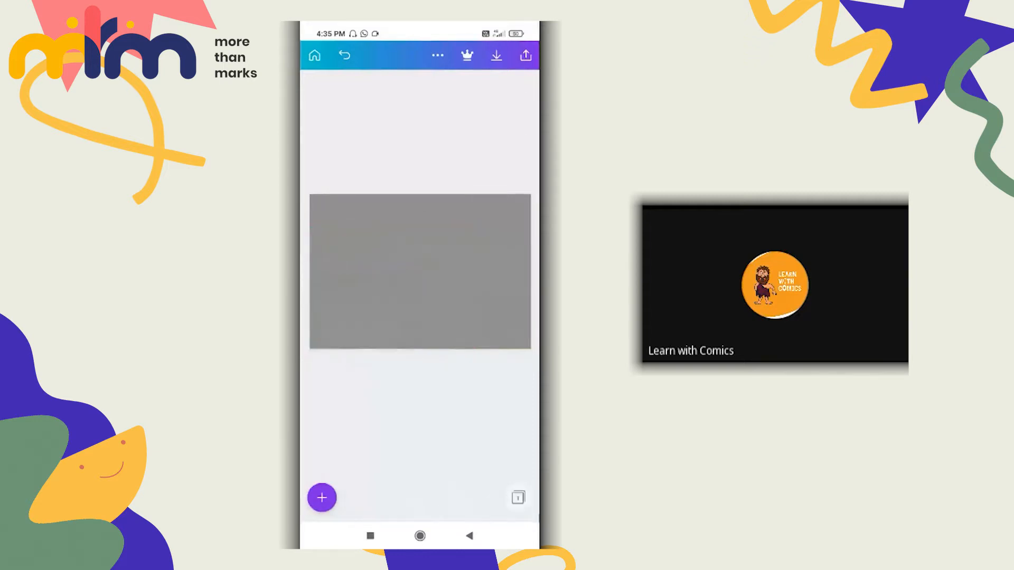
Recolour the full-page rectangle, trying pink and settling on the light orange default colour
click(420, 272)
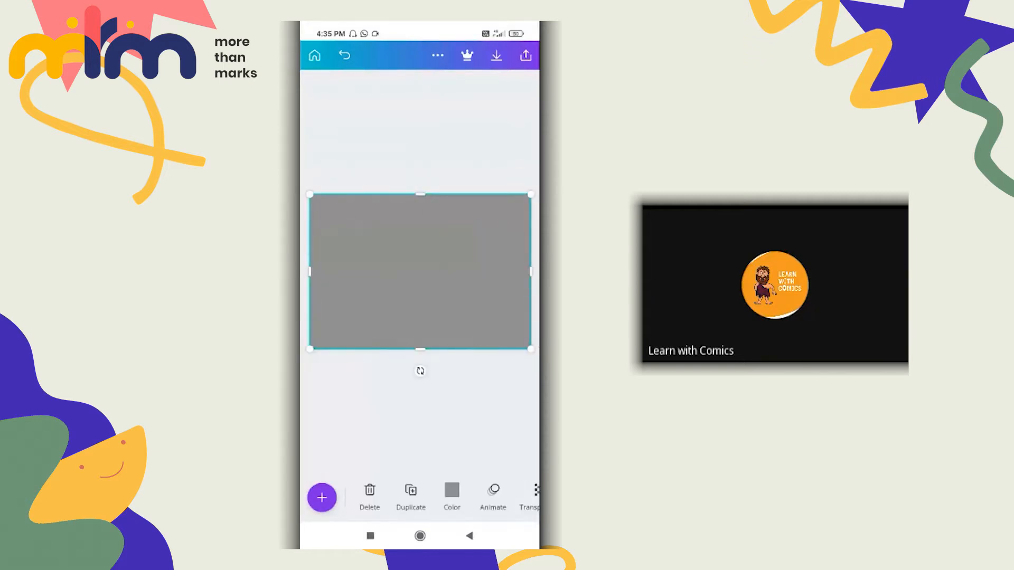
click(451, 497)
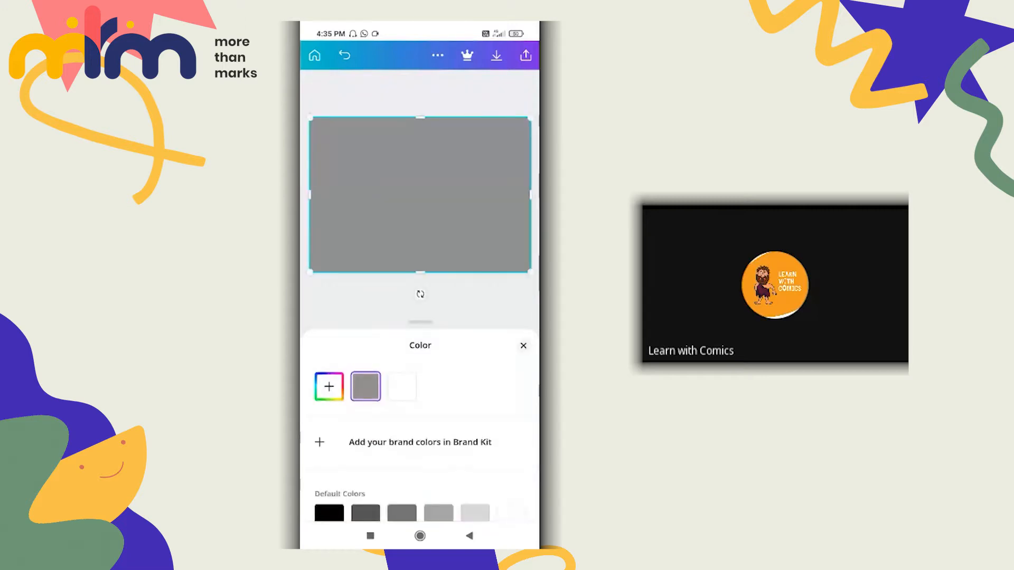
scroll(419, 449, down, 3)
click(402, 437)
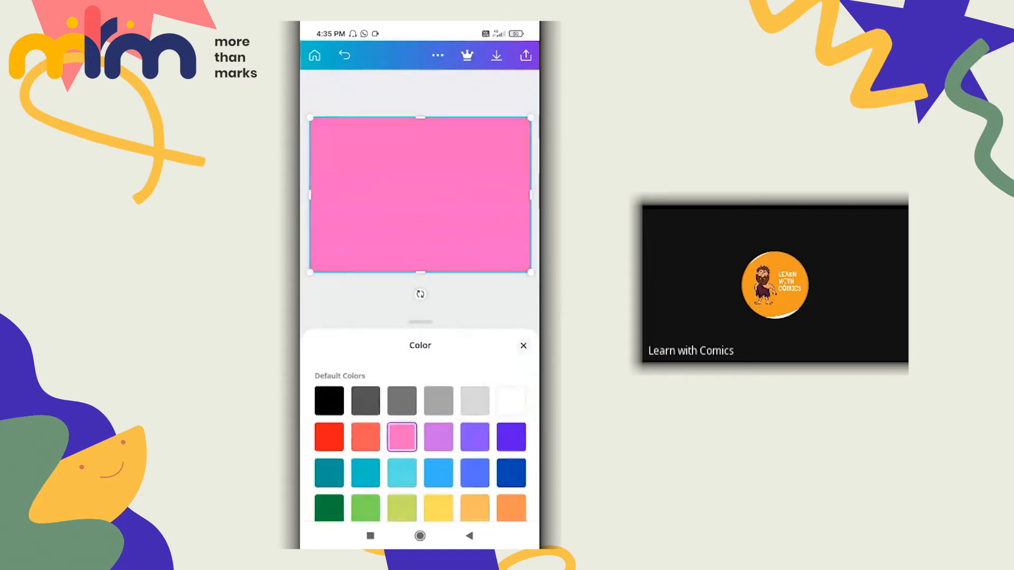
scroll(420, 449, down, 1)
click(474, 482)
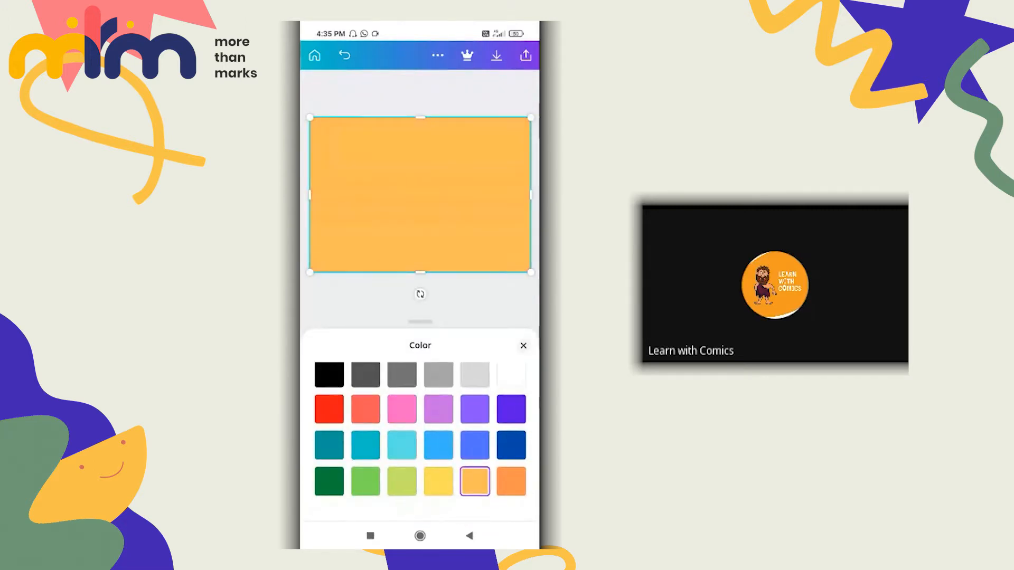
click(524, 346)
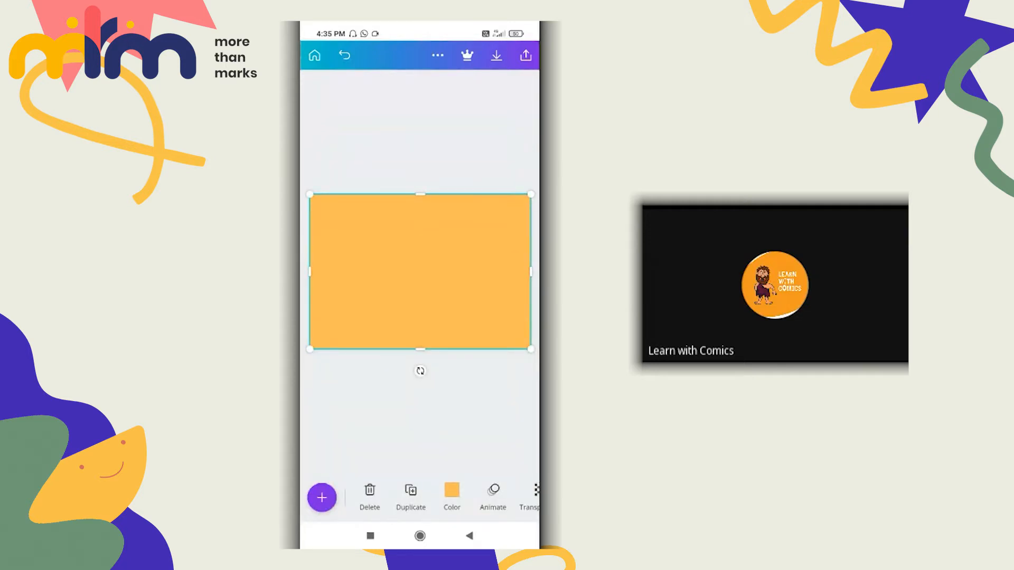
In the desktop Greeting Card design, search elements for "line", insert the plain solid line and shorten it on the green half
click(322, 497)
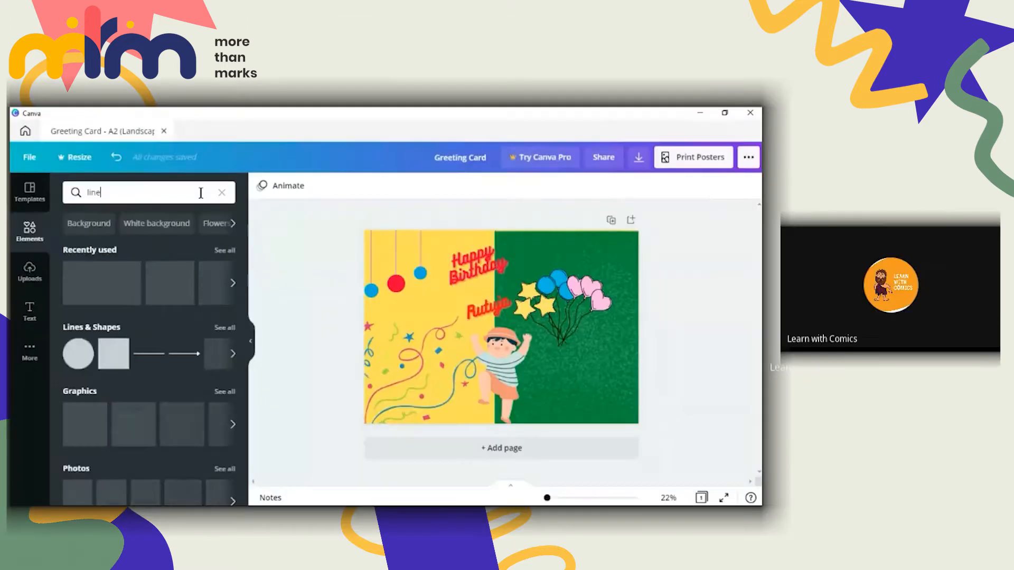
key(Return)
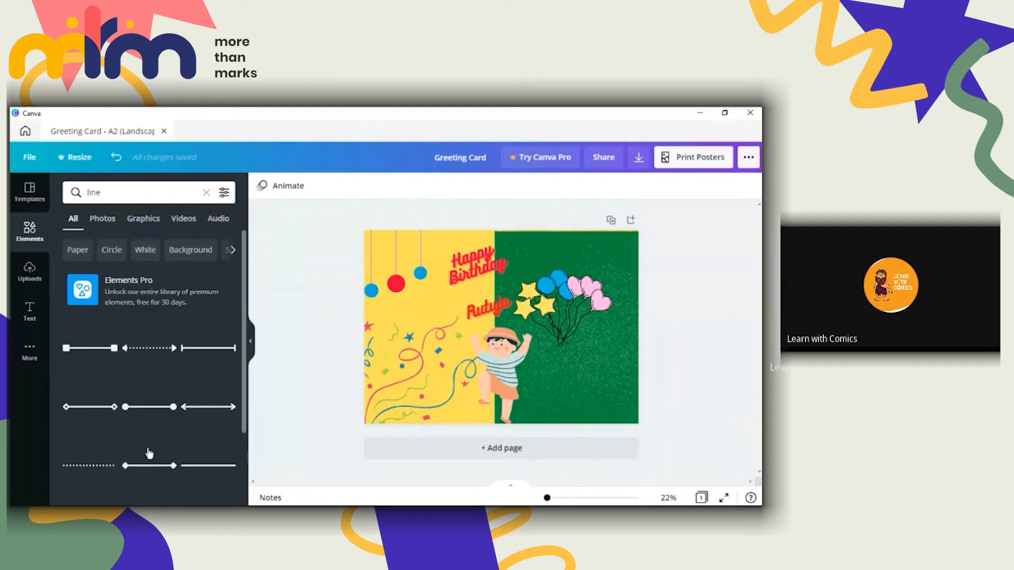
click(199, 467)
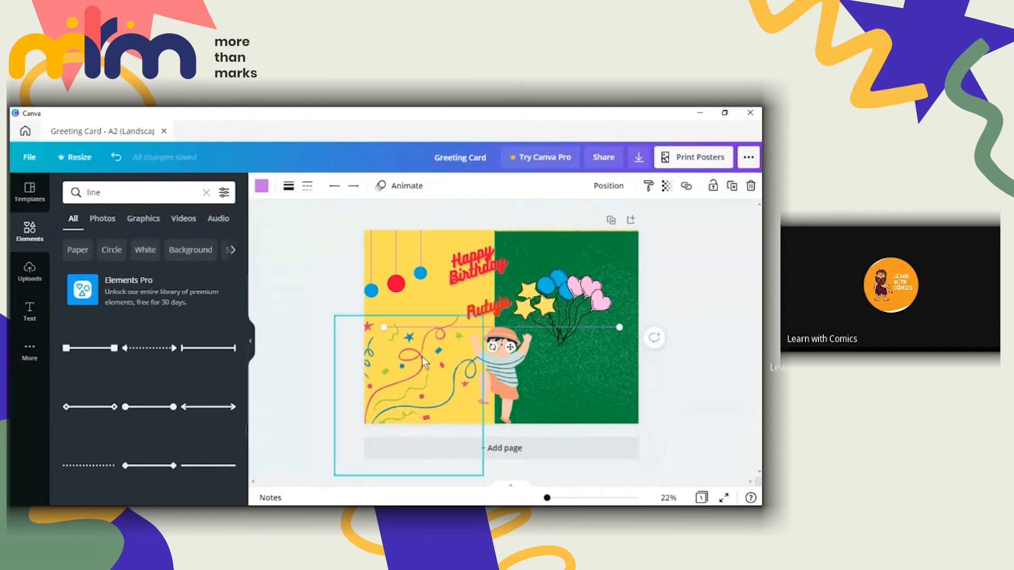
drag(382, 326, 566, 328)
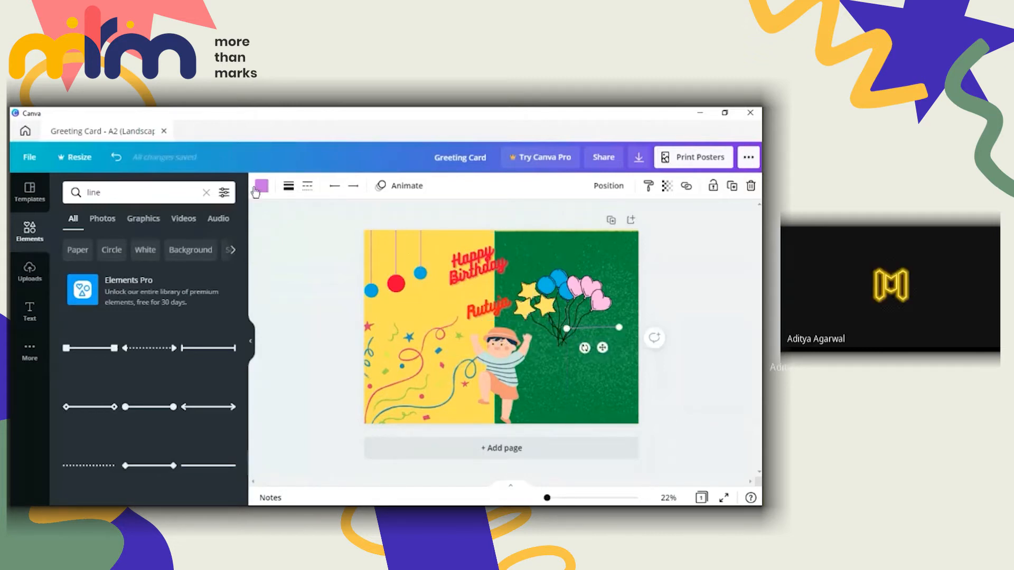
Set the line's weight to 9 and stretch it diagonally from the page's top edge down the green half, beside the balloons
click(289, 189)
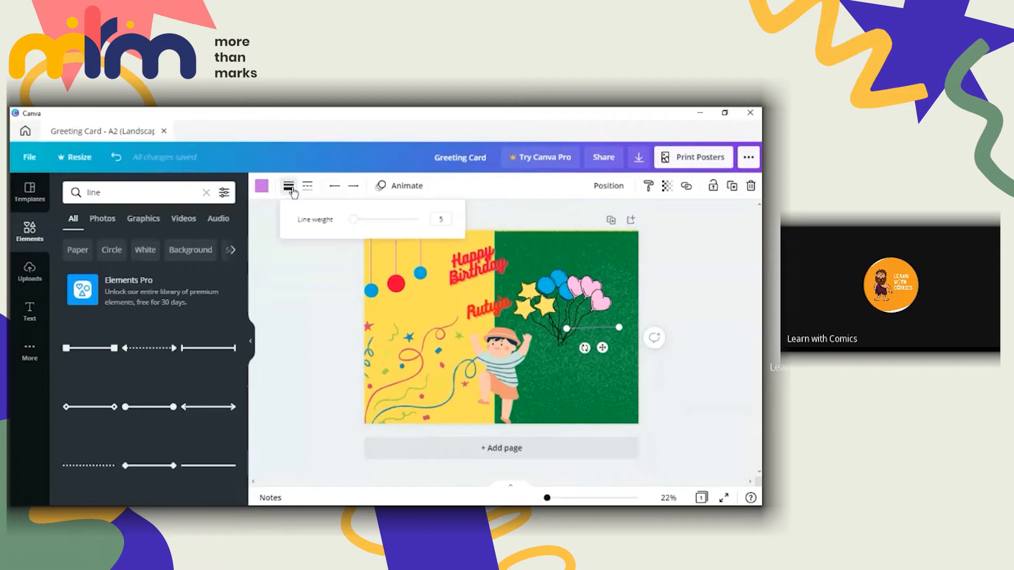
click(291, 191)
click(289, 186)
click(362, 220)
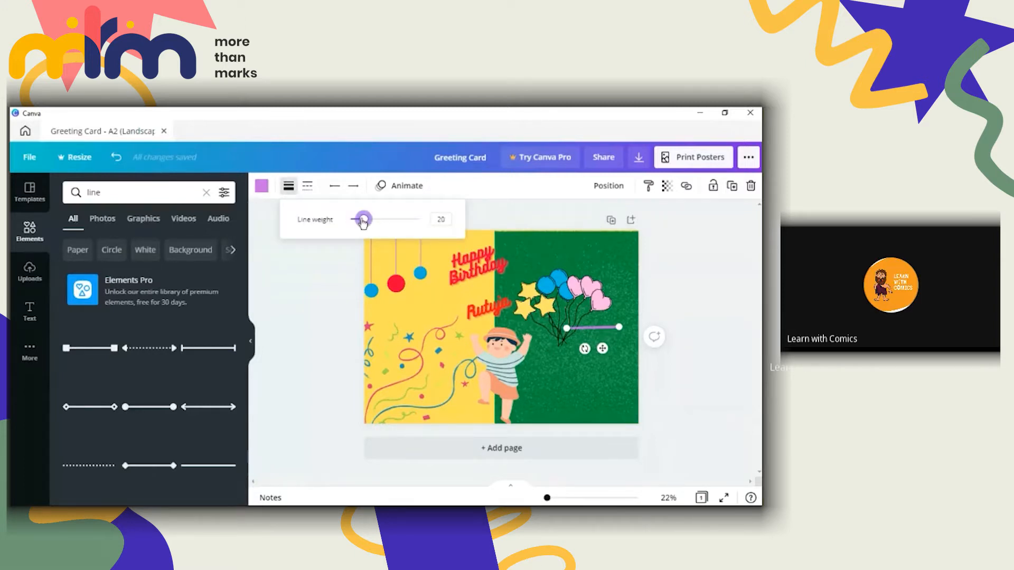
drag(362, 222, 356, 223)
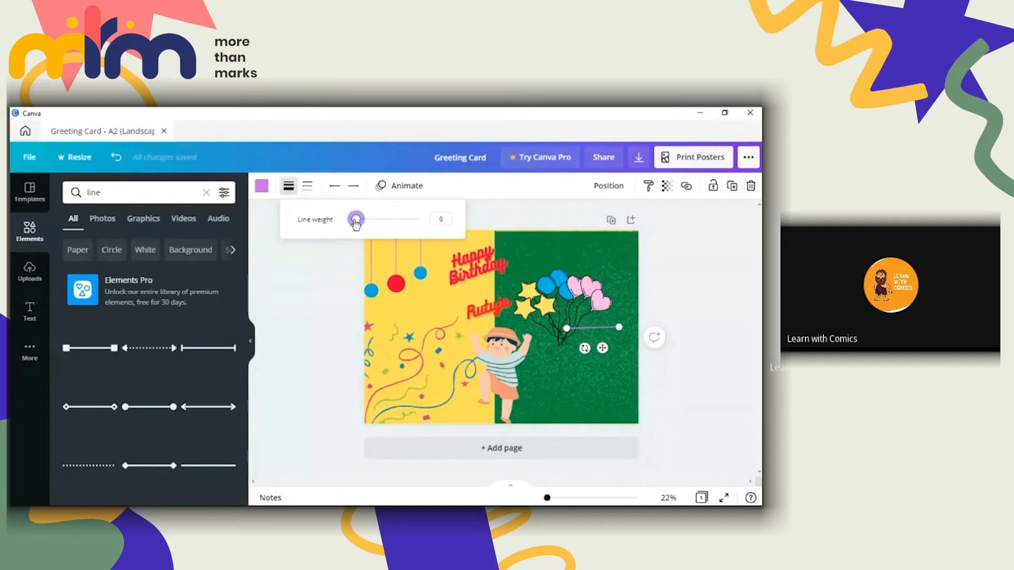
click(328, 300)
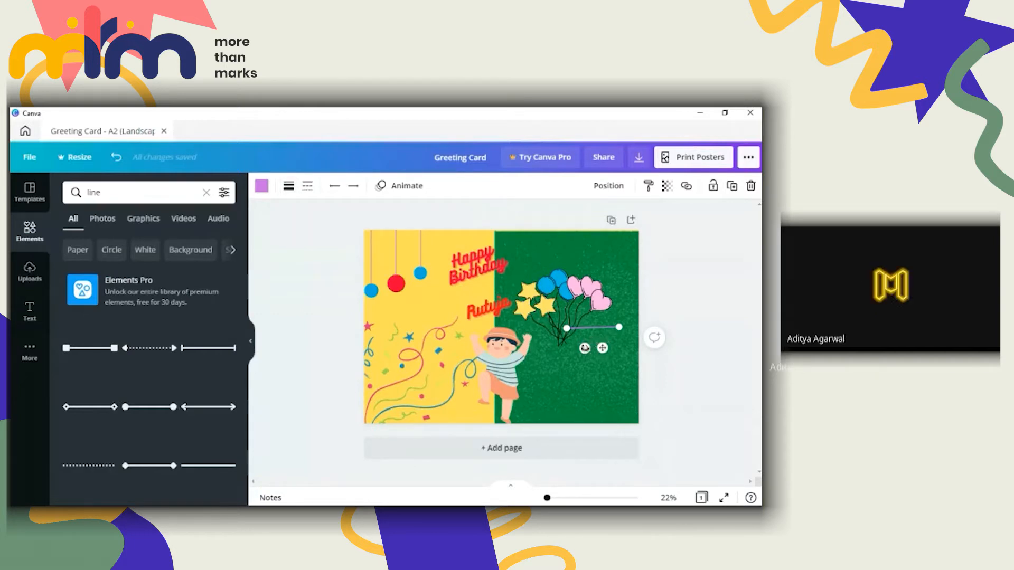
drag(584, 348, 627, 366)
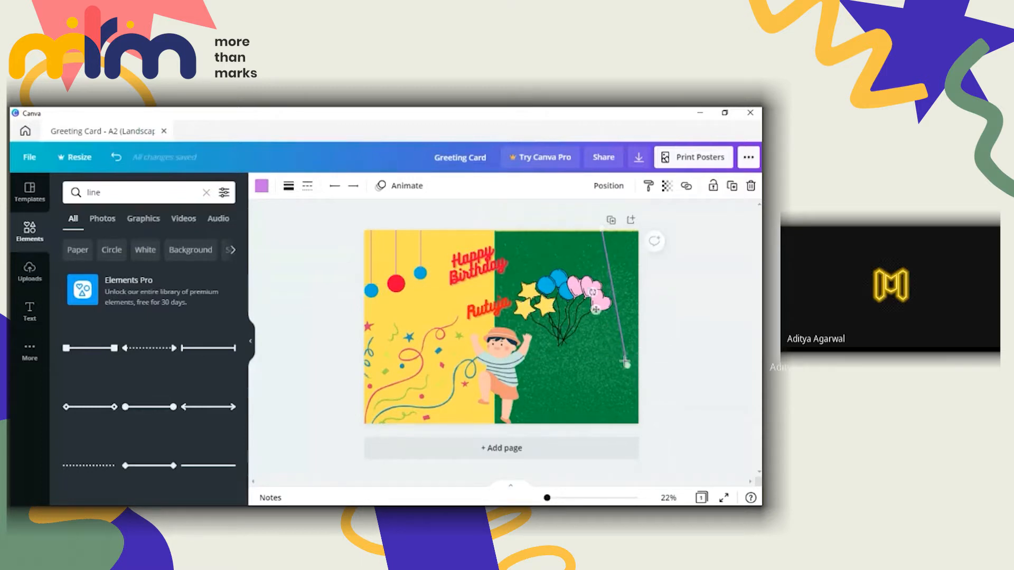
Duplicate the red circle from the yellow half and place the copy at the lower end of the diagonal line
click(397, 285)
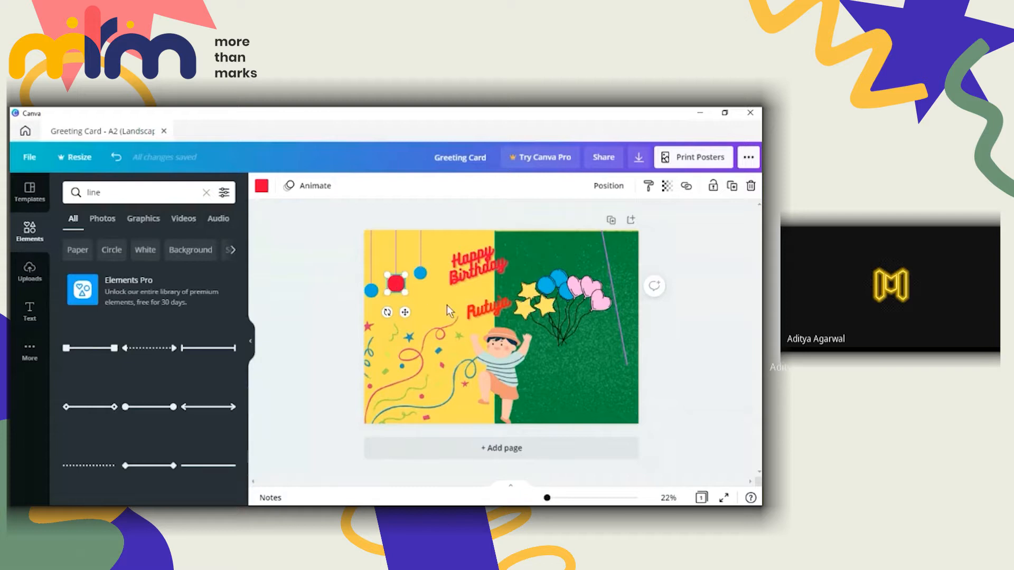
key(ctrl+v)
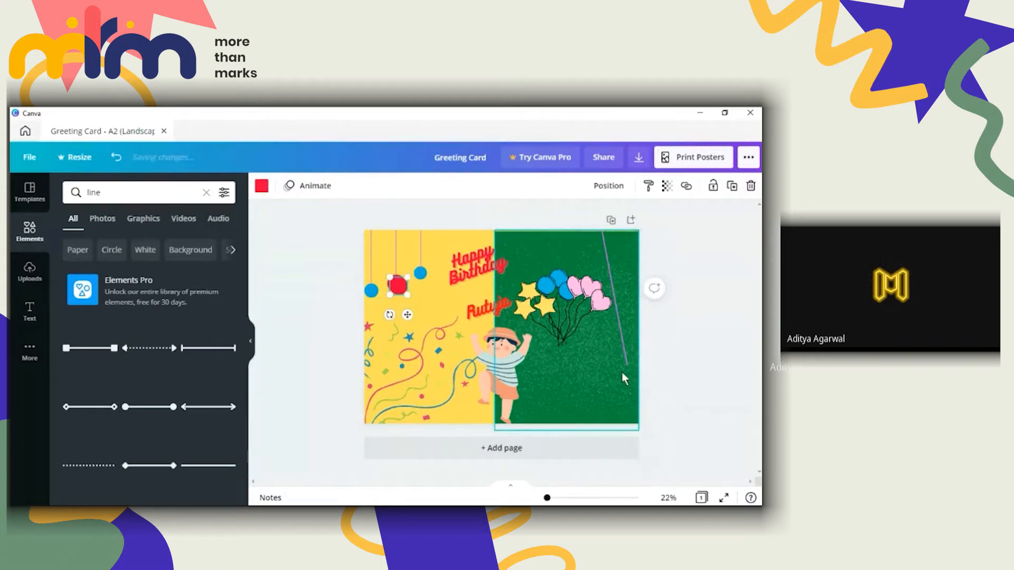
drag(403, 314, 625, 386)
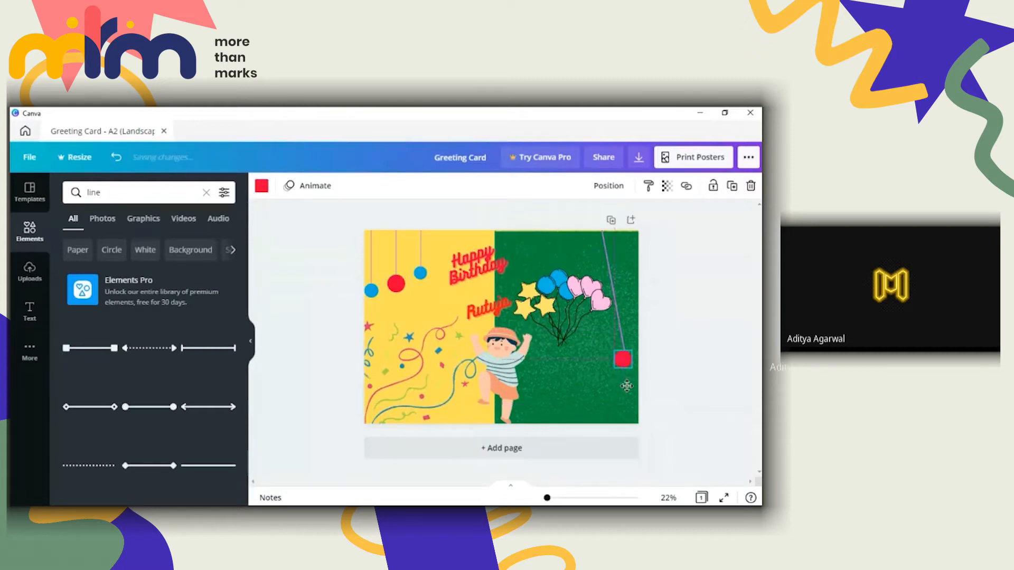
click(658, 319)
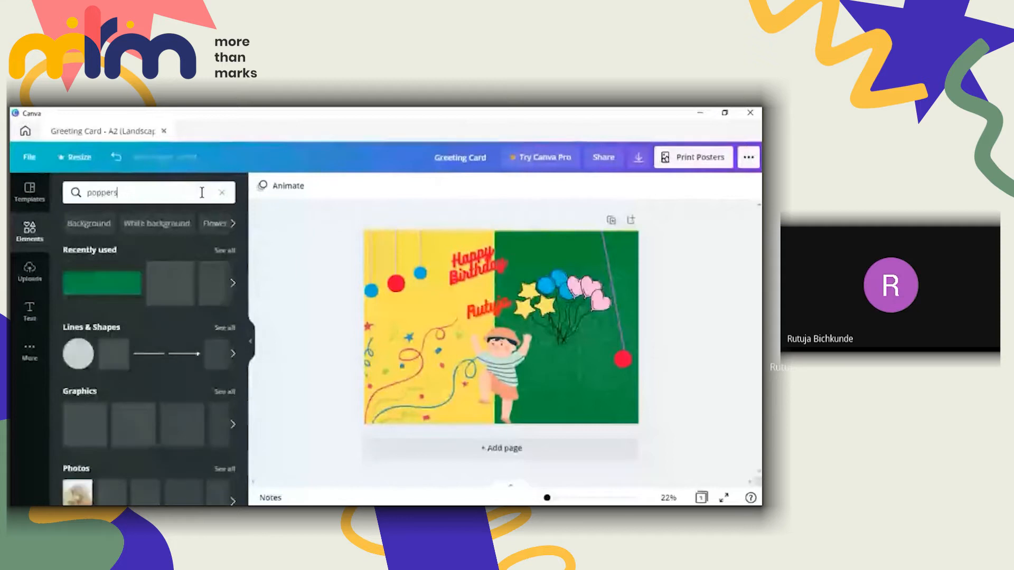
Search the Canva elements for "poppers" and browse the results for a party popper graphic
key(Return)
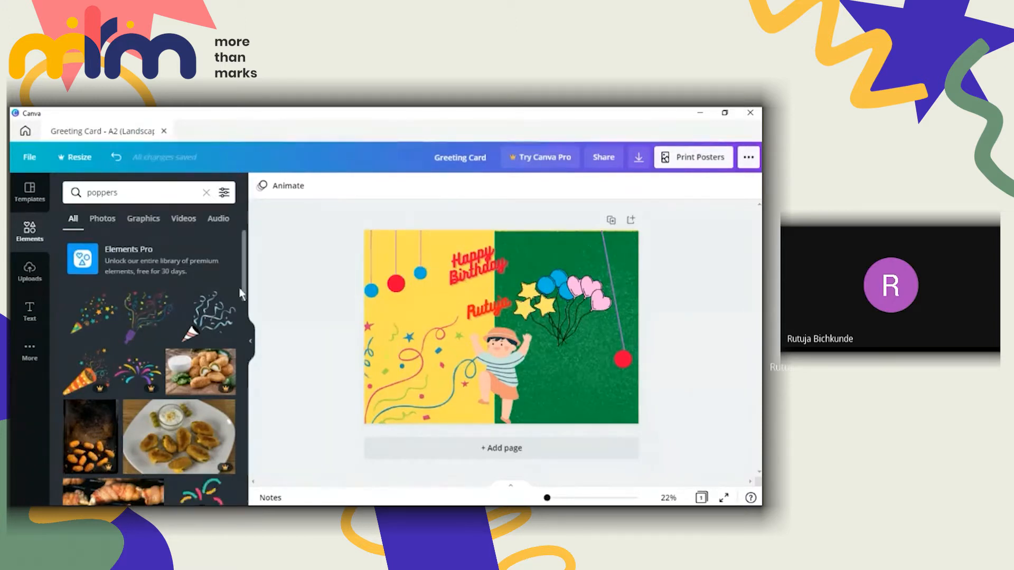
scroll(239, 286, down, 3)
drag(244, 314, 236, 480)
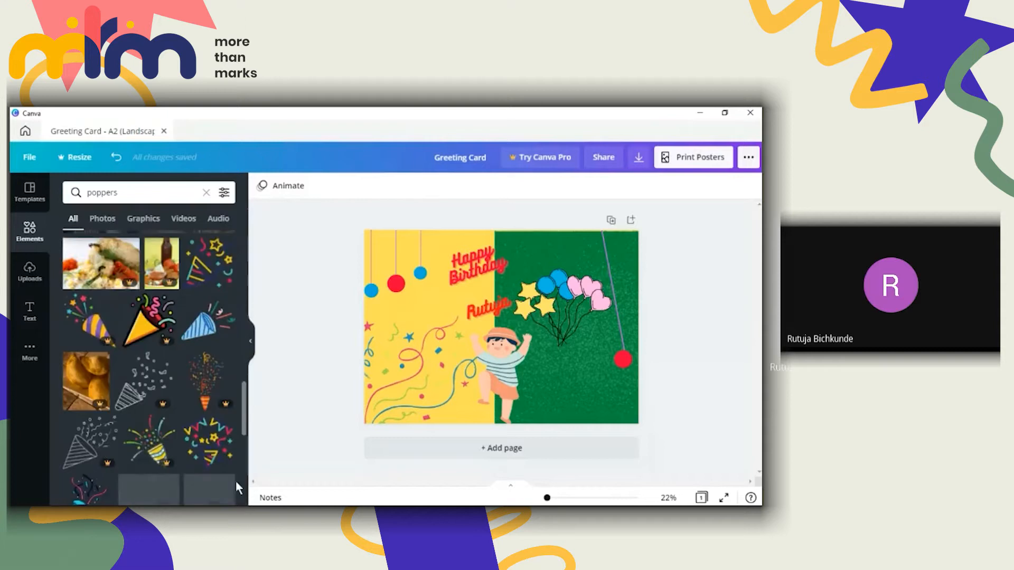
Search the elements for "stars", insert the hanging gold stars graphic, shrink it and place it in the green half's upper outer corner
click(204, 194)
text(stars)
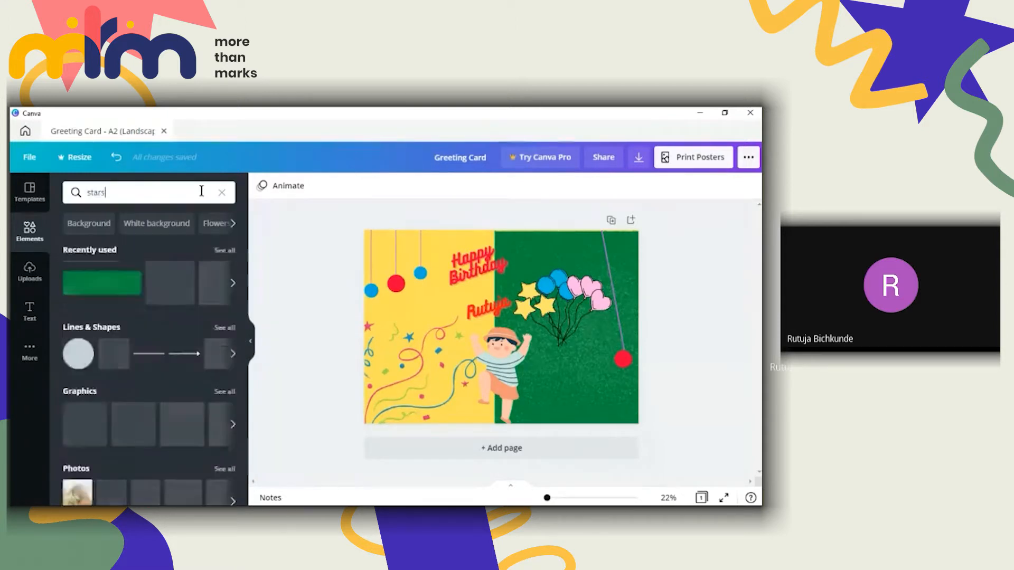
key(Return)
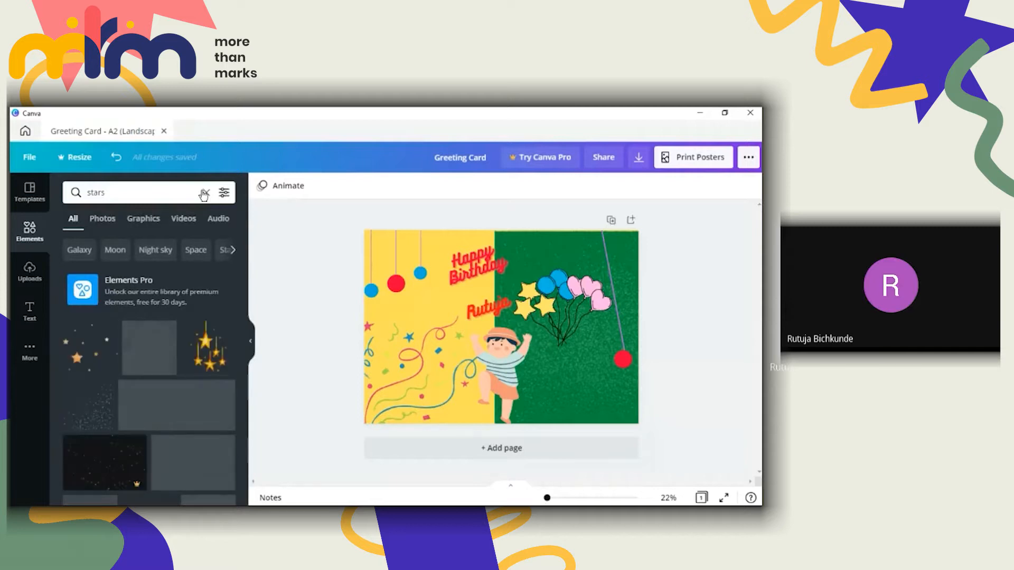
click(208, 348)
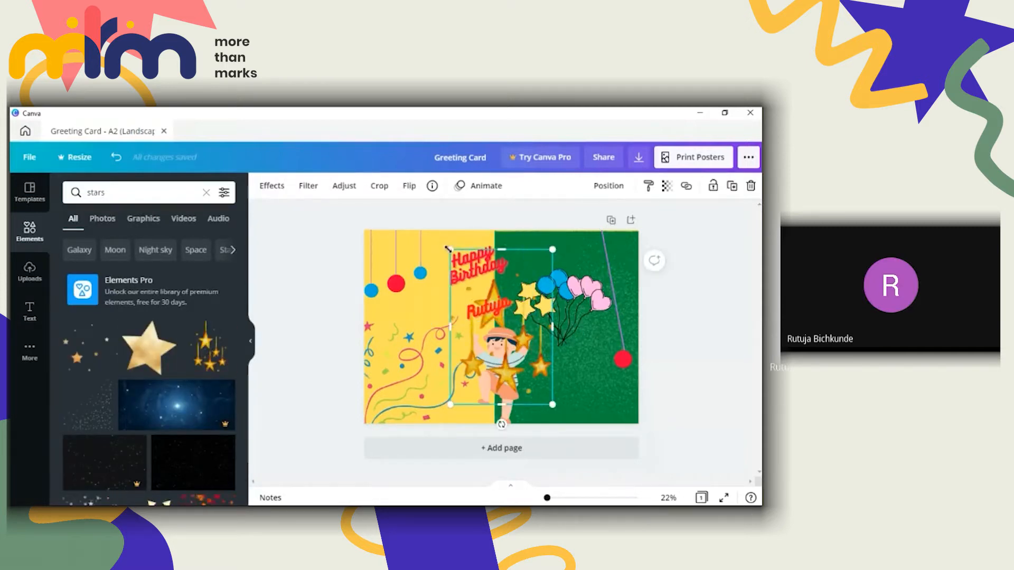
drag(448, 249, 499, 322)
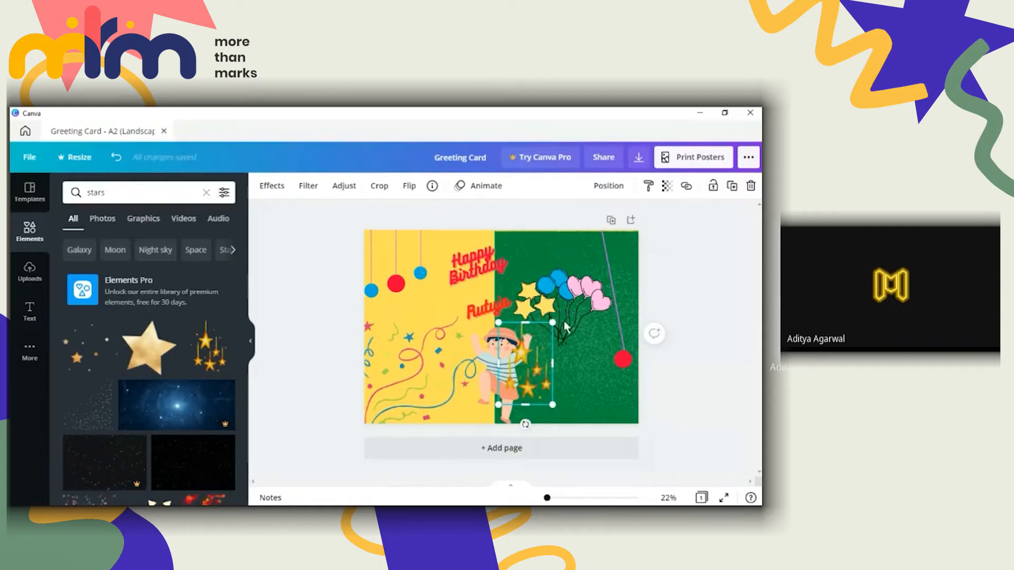
drag(536, 364, 643, 264)
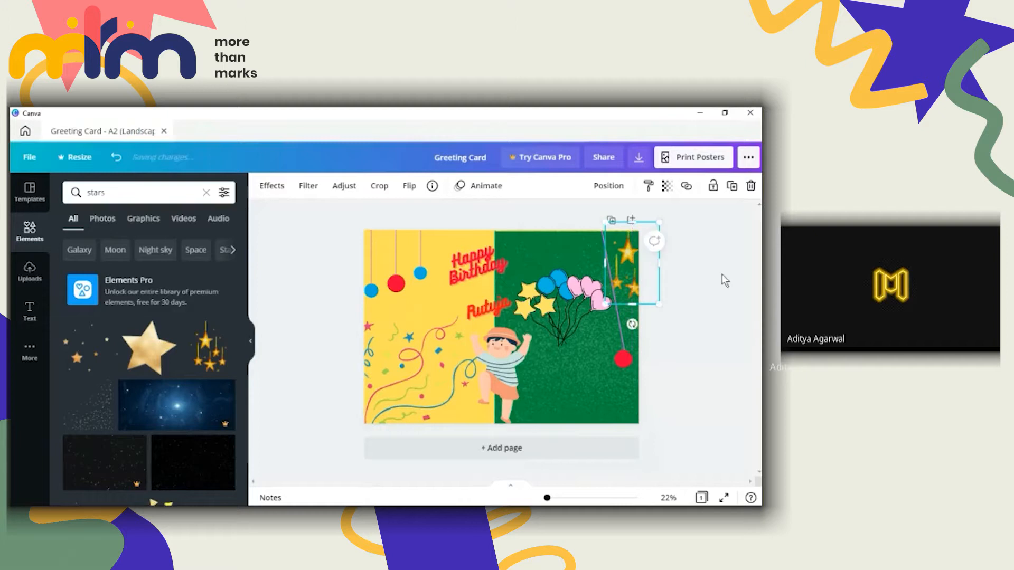
click(721, 274)
Delete the diagonal line beside the balloons and the red circle at its lower end
click(622, 334)
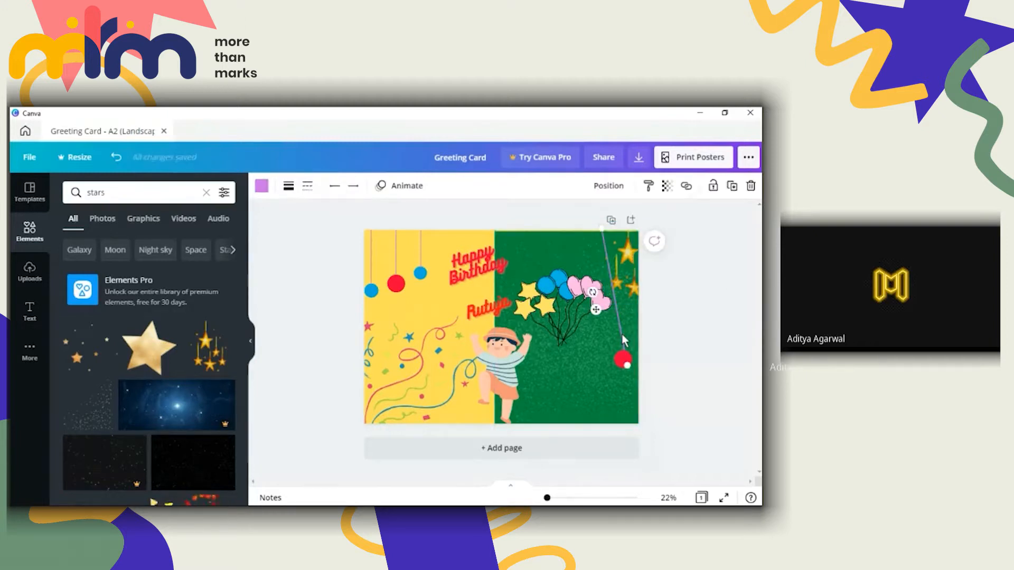
key(Delete)
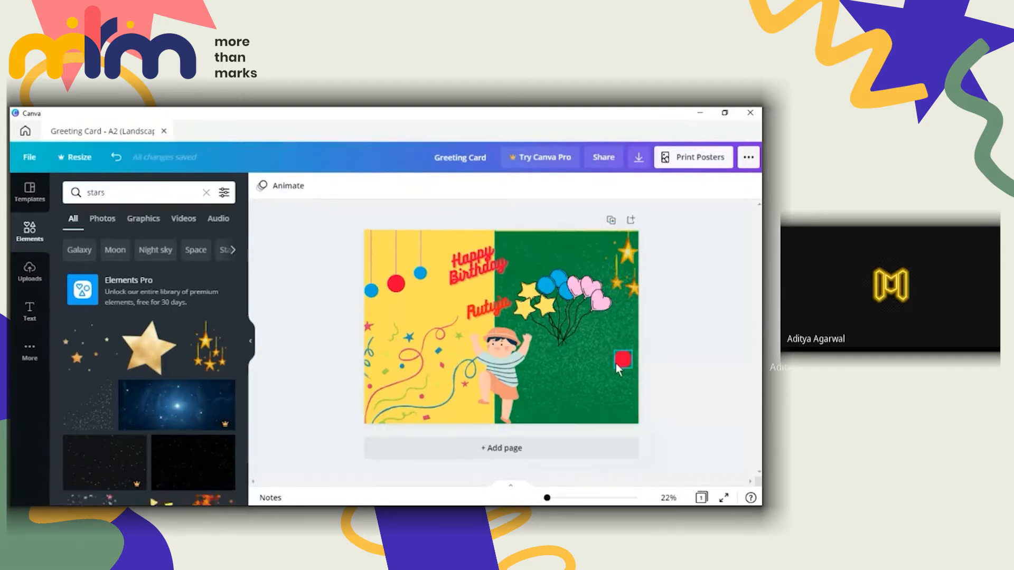
click(623, 362)
key(Delete)
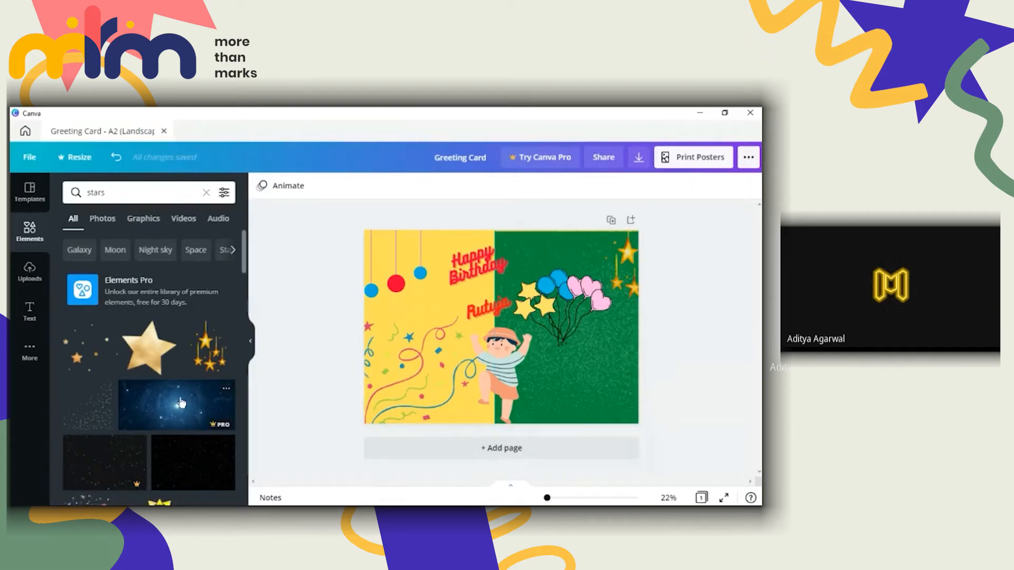
Insert the scattered-dots graphic from the star results, align it to the green half's lower outer corner and enlarge it across that half
click(91, 410)
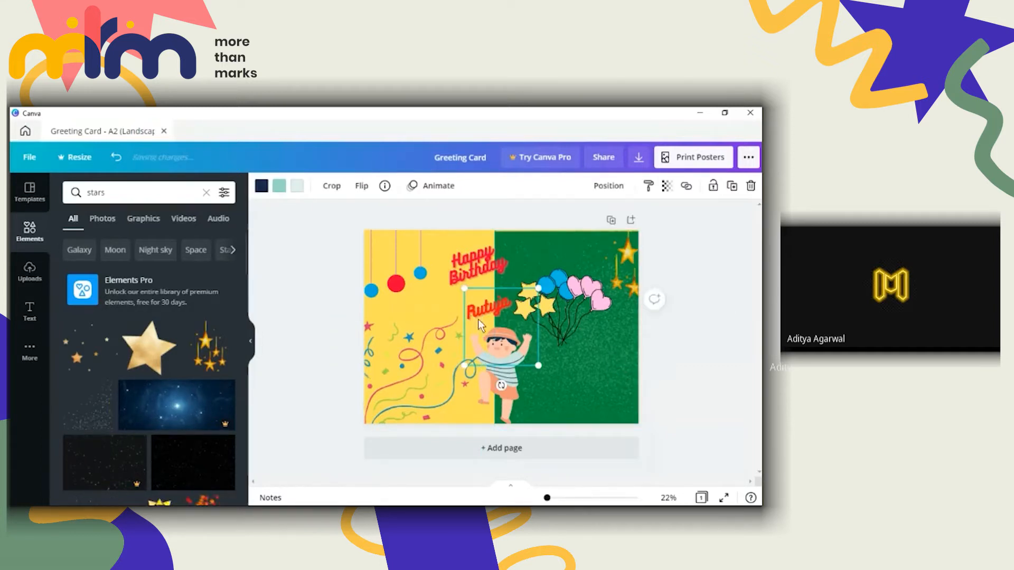
drag(515, 335, 614, 392)
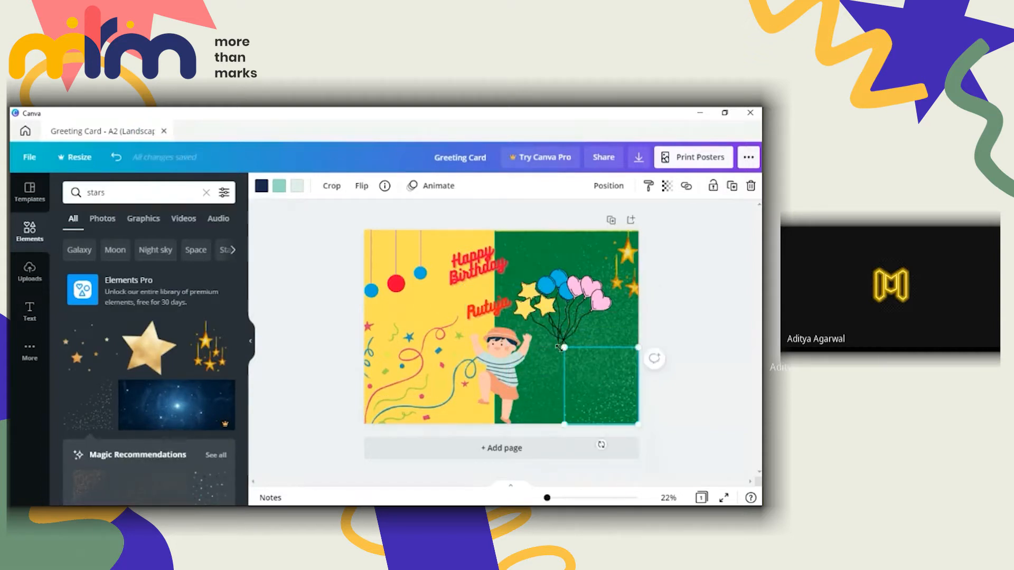
drag(564, 348, 527, 307)
drag(508, 299, 474, 285)
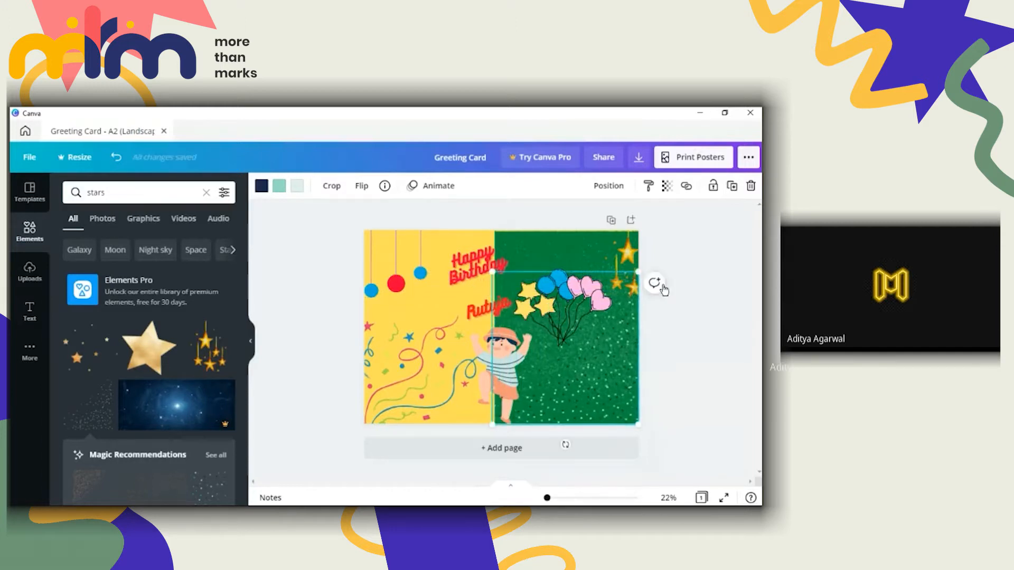
click(660, 286)
click(689, 267)
Recolour the scattered dots, changing navy to red, the palest colour to blue and teal to orange
click(261, 186)
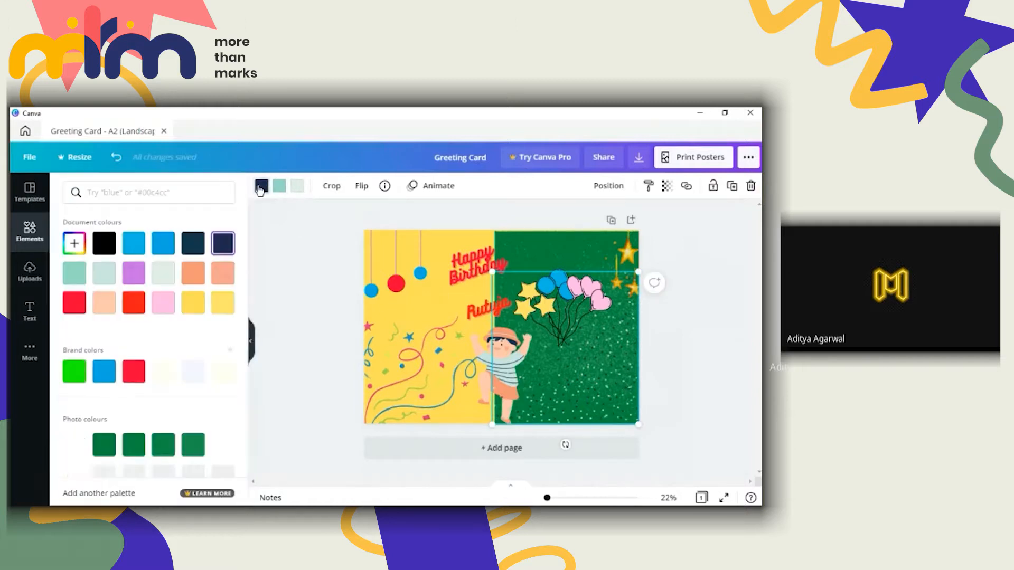
click(132, 372)
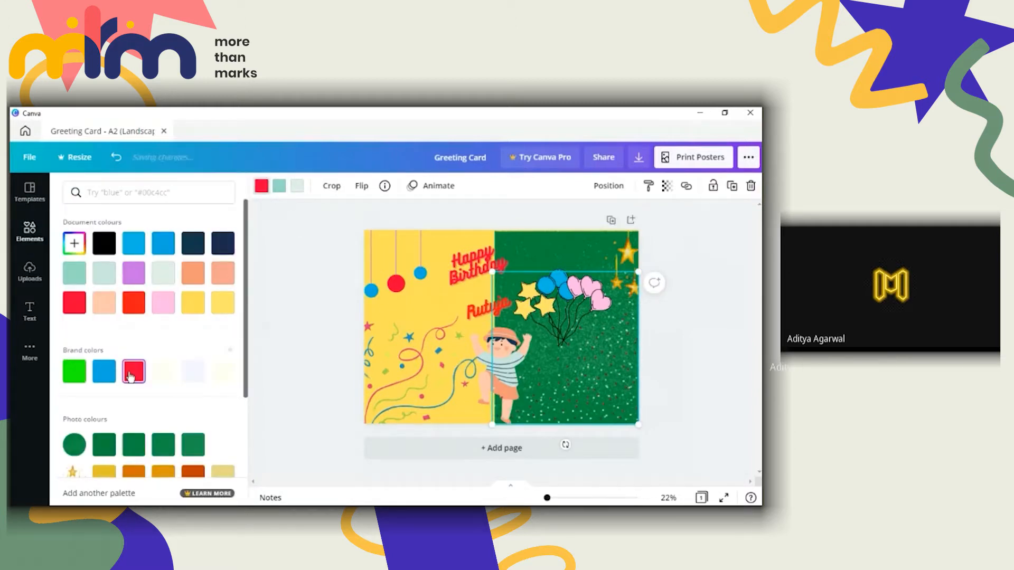
click(297, 186)
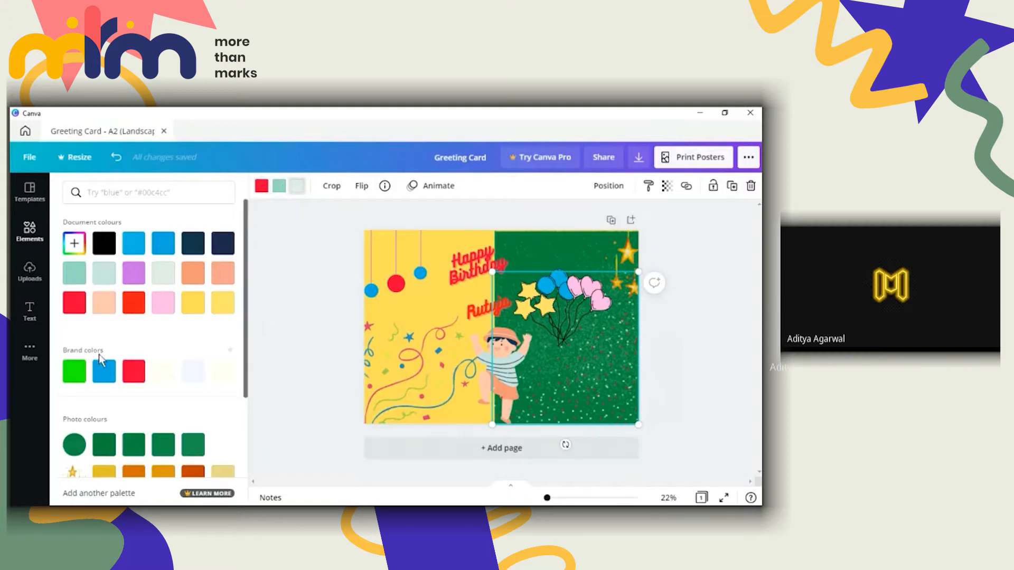
click(100, 371)
click(279, 186)
scroll(241, 365, down, 2)
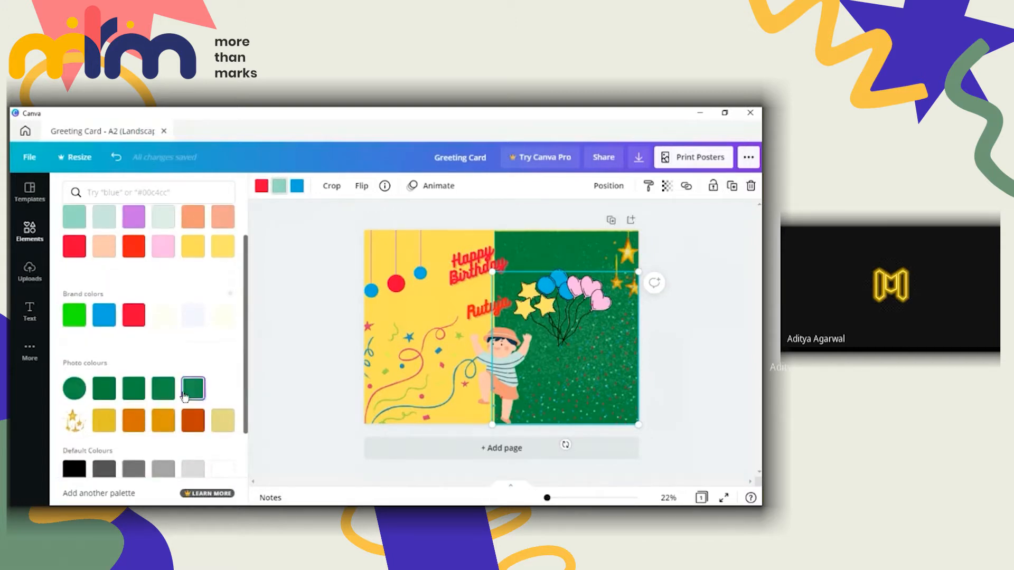
click(161, 423)
click(712, 321)
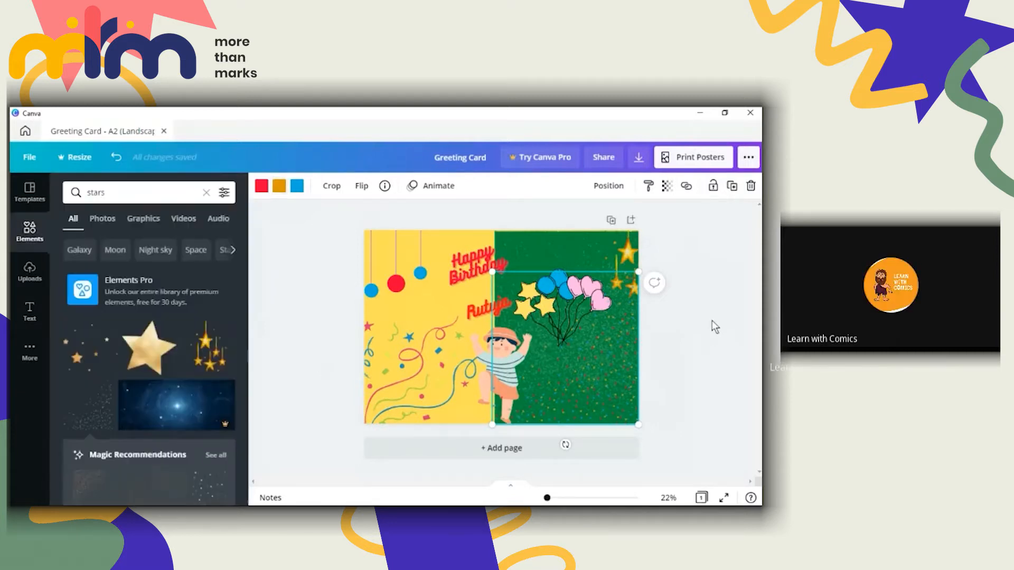
click(702, 247)
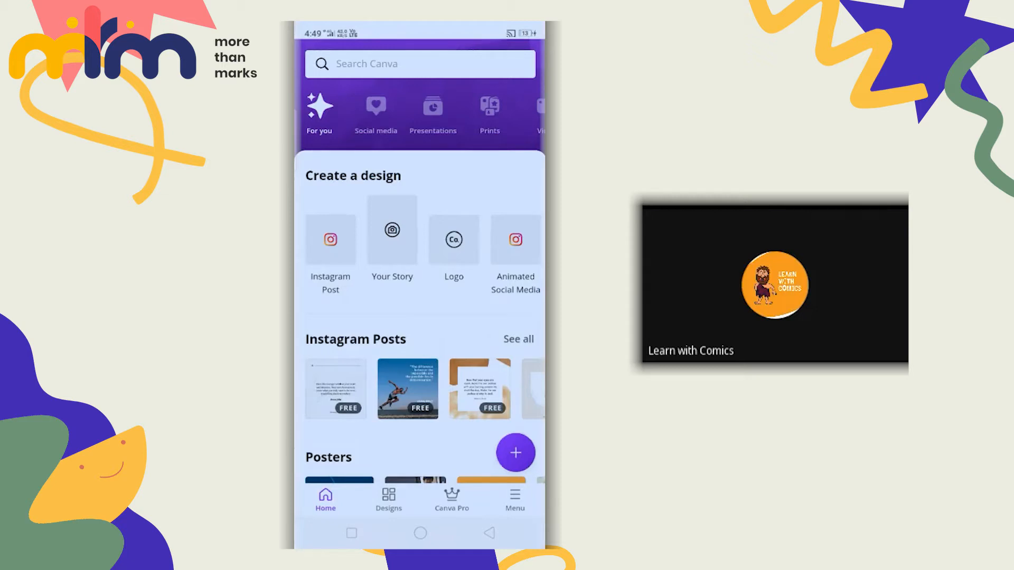
Switch to the Canva mobile app and open the light-blue portrait Happy Birthday design from all designs
click(389, 499)
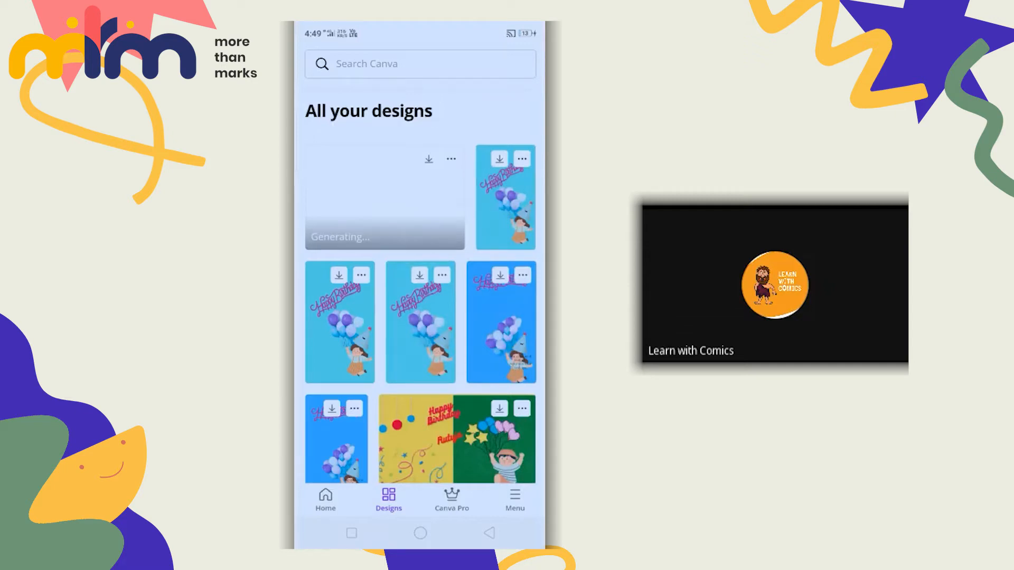
click(505, 207)
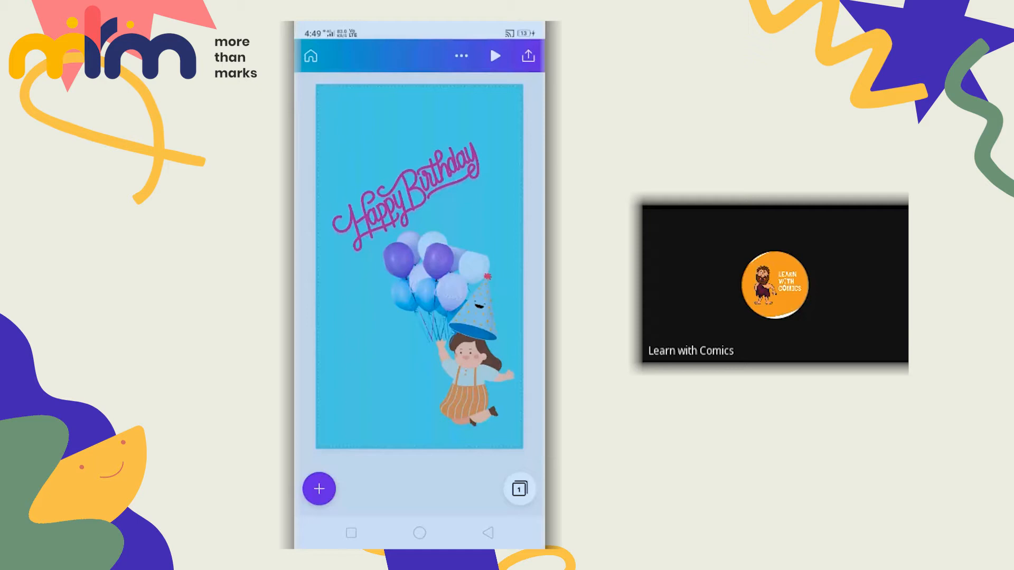
drag(420, 32, 420, 317)
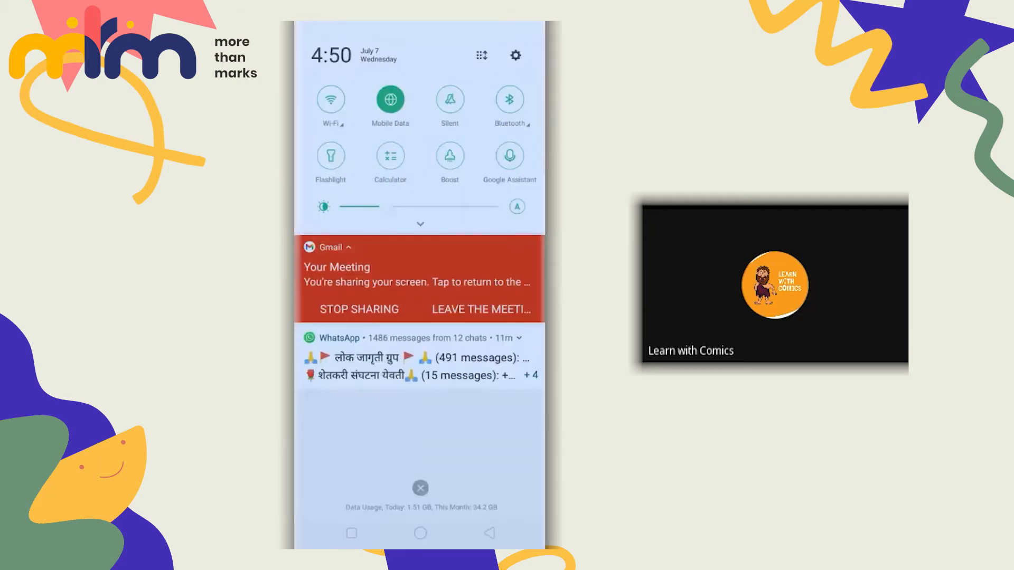
drag(420, 518, 420, 307)
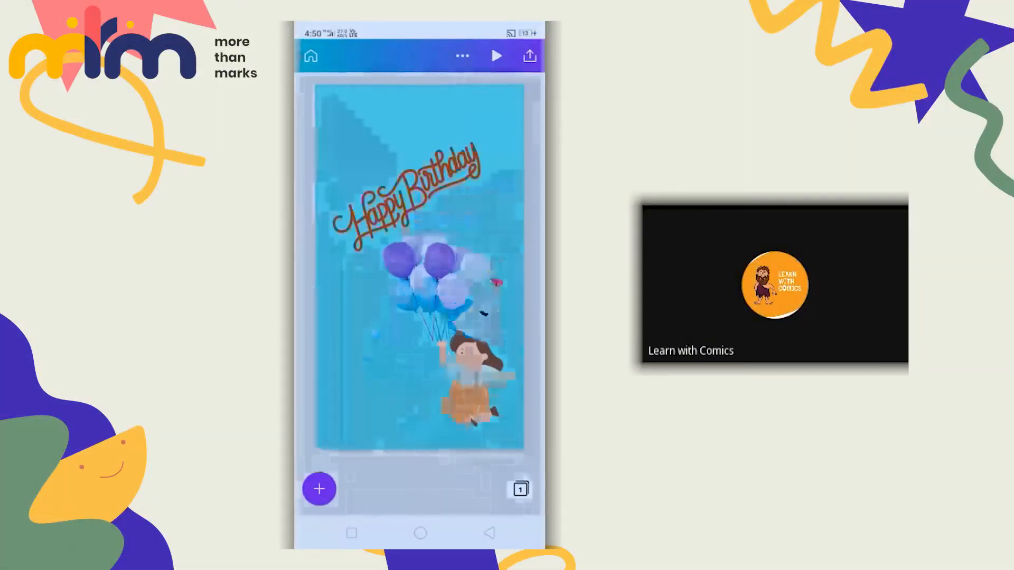
Look through the design's options, open its sharing settings and copy the link that allows editing
click(463, 56)
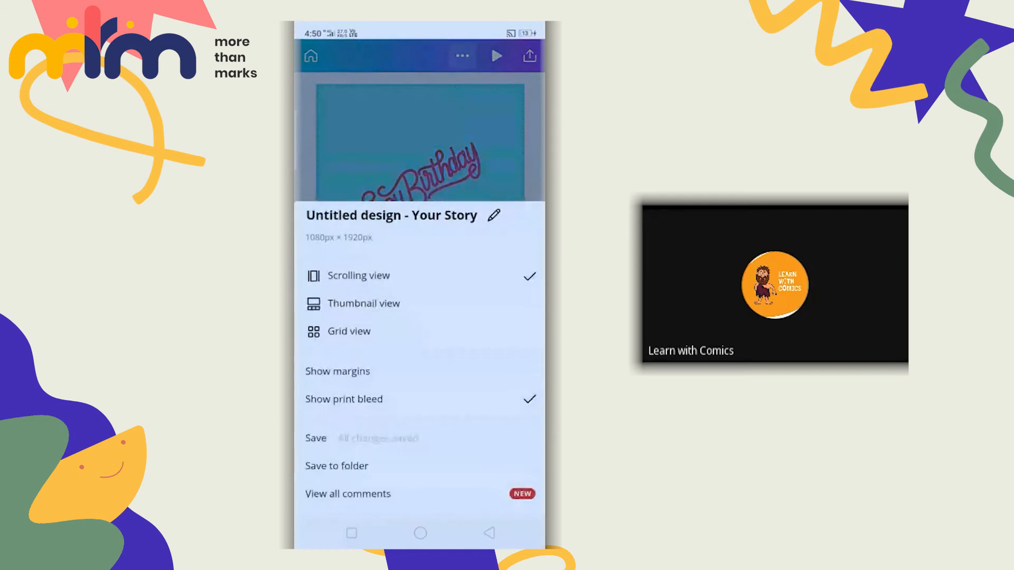
scroll(420, 370, down, 3)
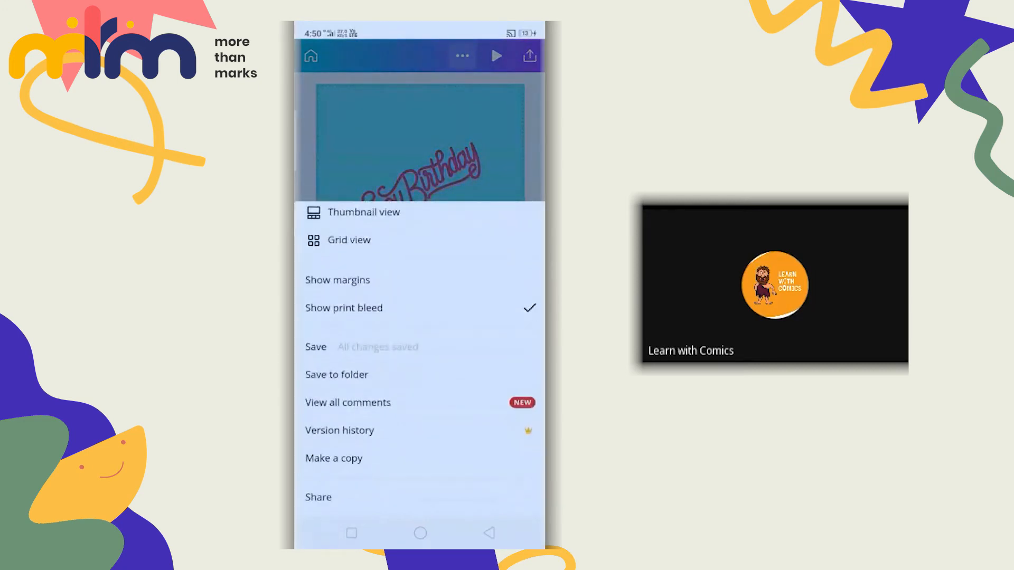
scroll(420, 359, up, 2)
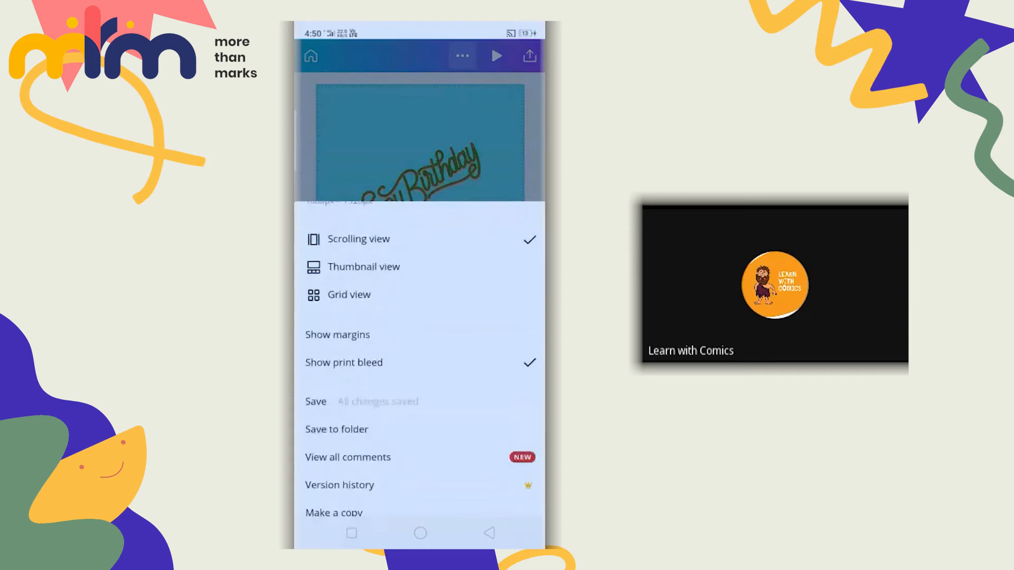
scroll(420, 359, up, 2)
scroll(420, 359, down, 3)
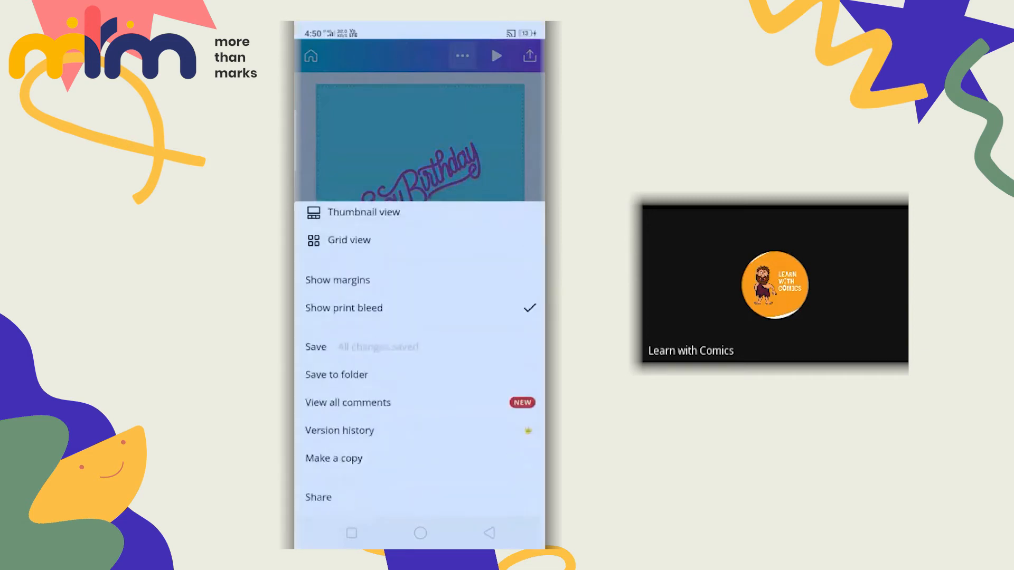
click(420, 498)
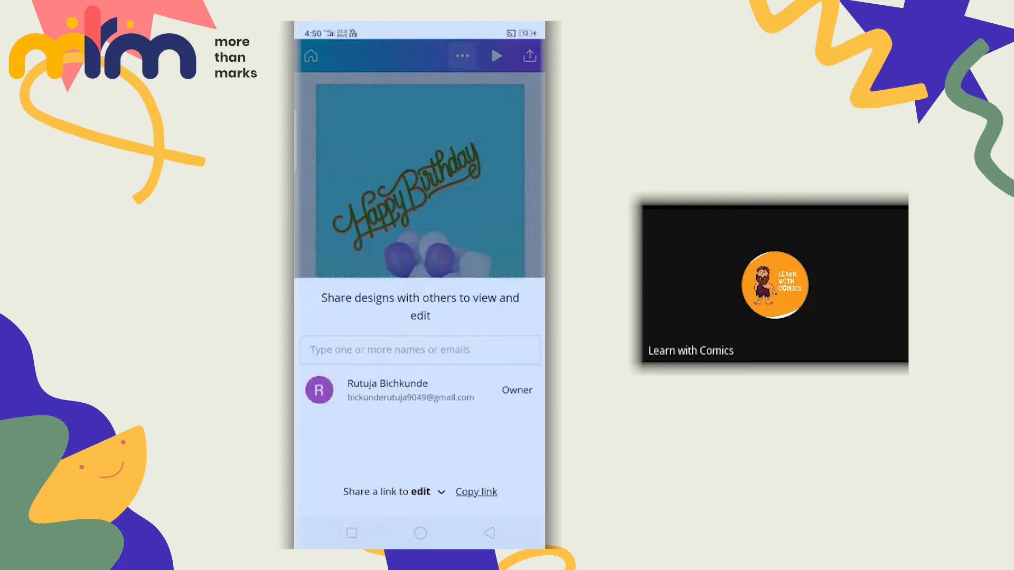
click(476, 492)
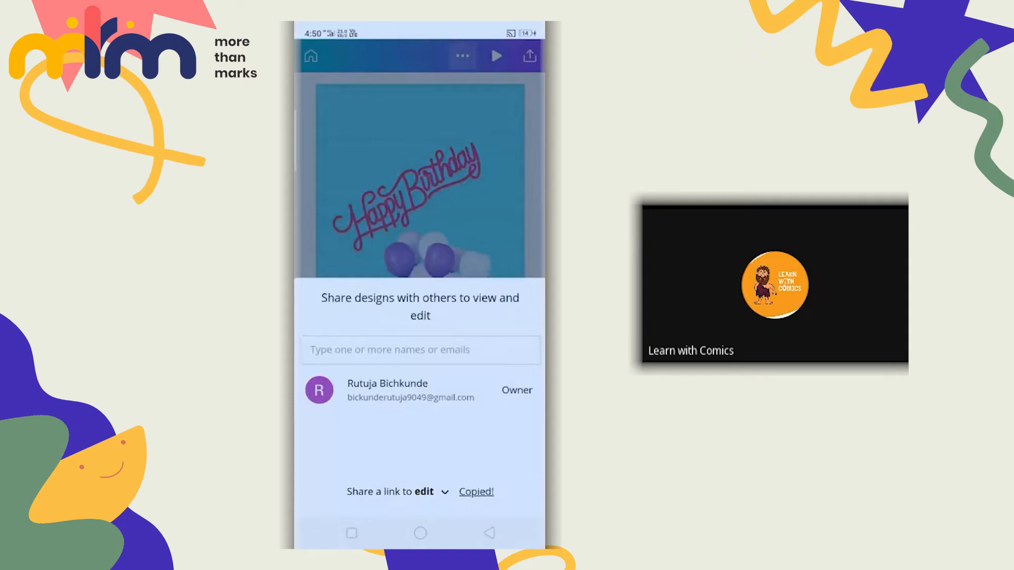
click(351, 533)
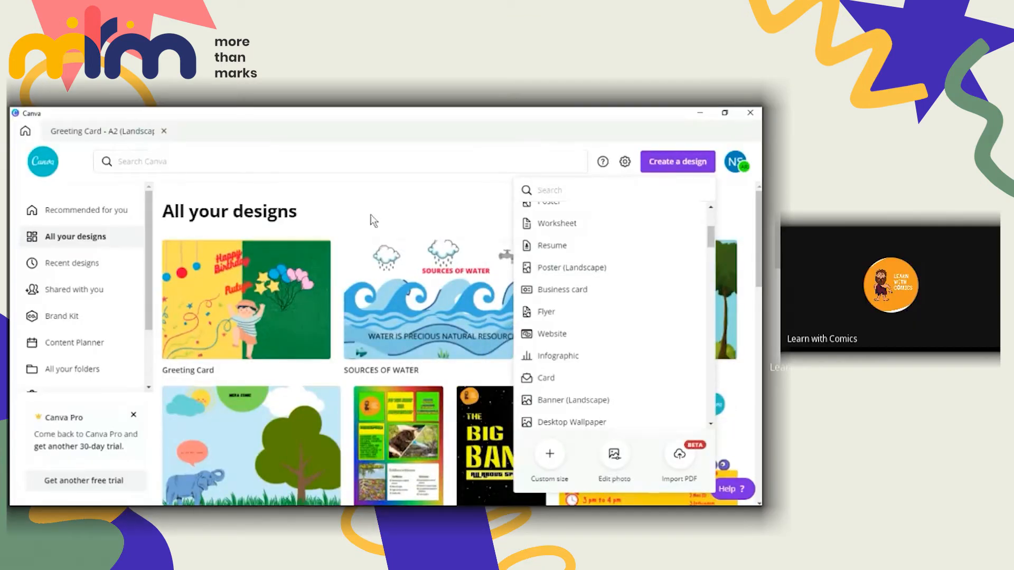
Switch to desktop Canva, open the SOURCES OF WATER presentation and shift the red title on page 1 slightly to the left
click(374, 221)
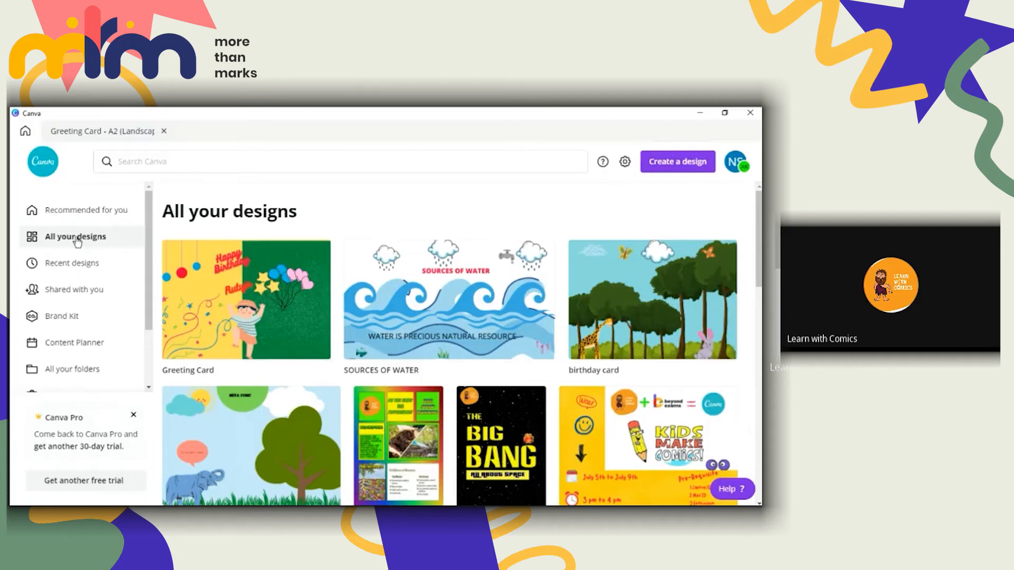
click(413, 310)
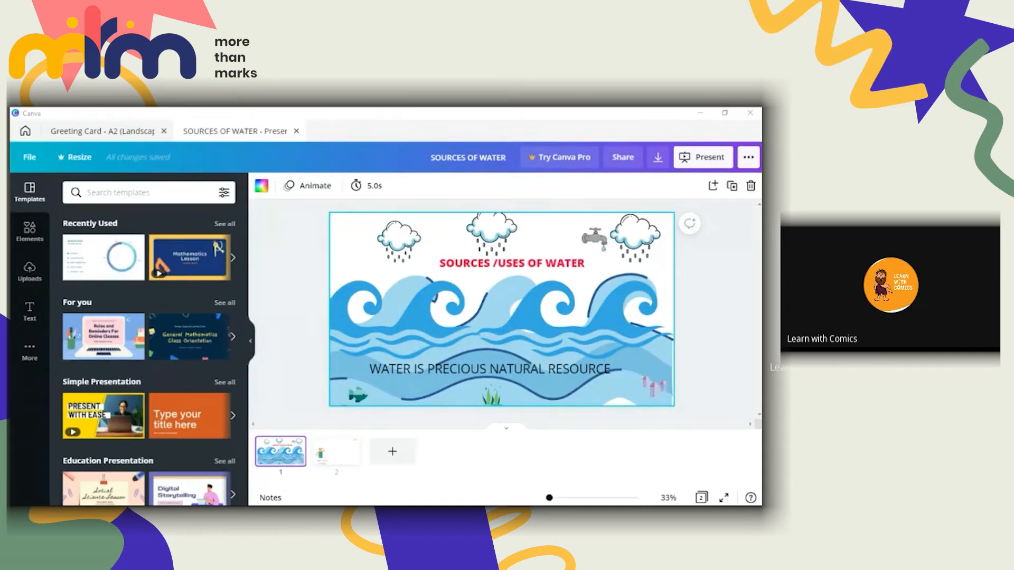
key(alt+Tab)
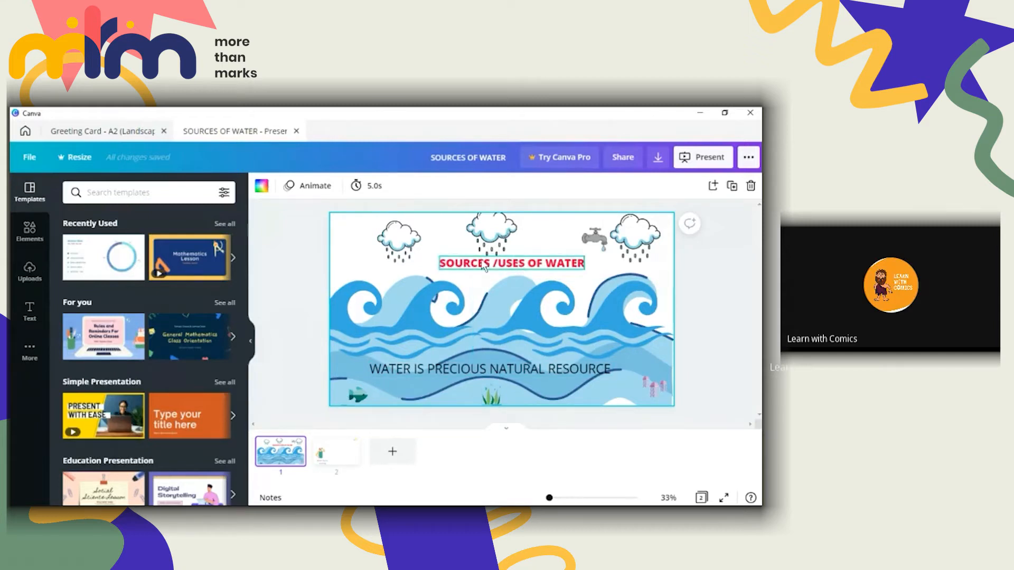
drag(519, 267, 487, 258)
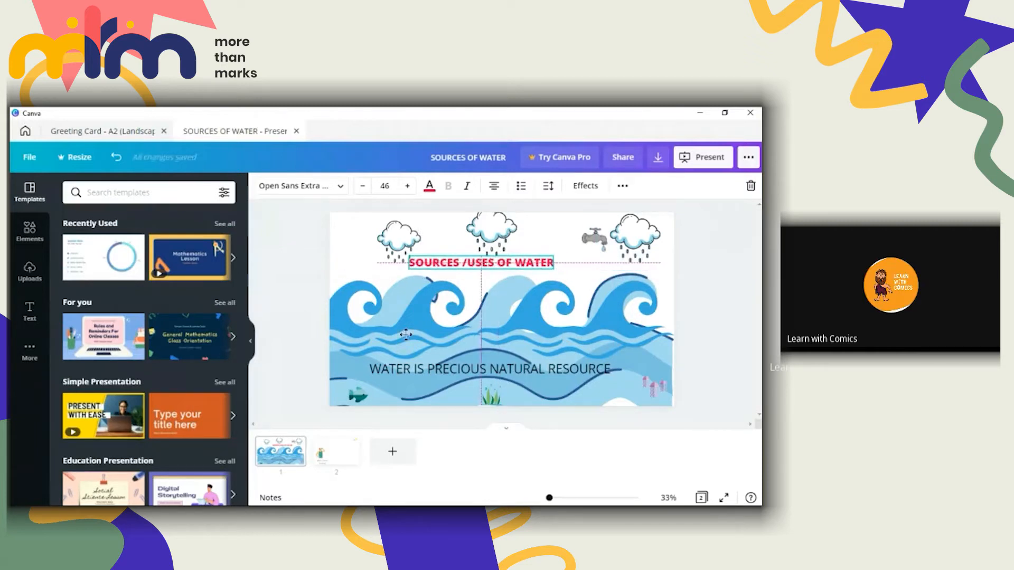
Add a blank third page to the presentation and search the templates for "sea"
click(391, 452)
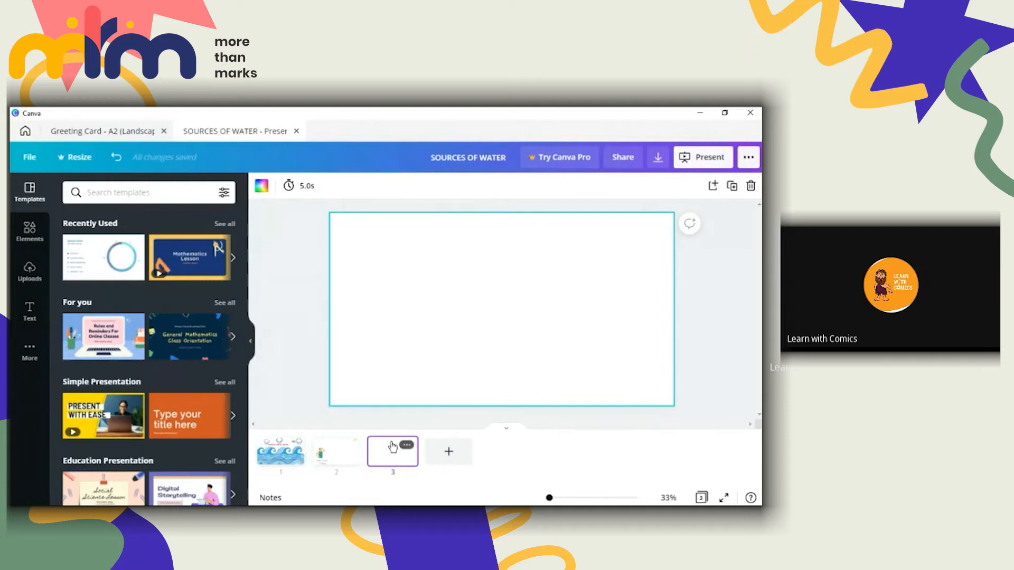
click(175, 193)
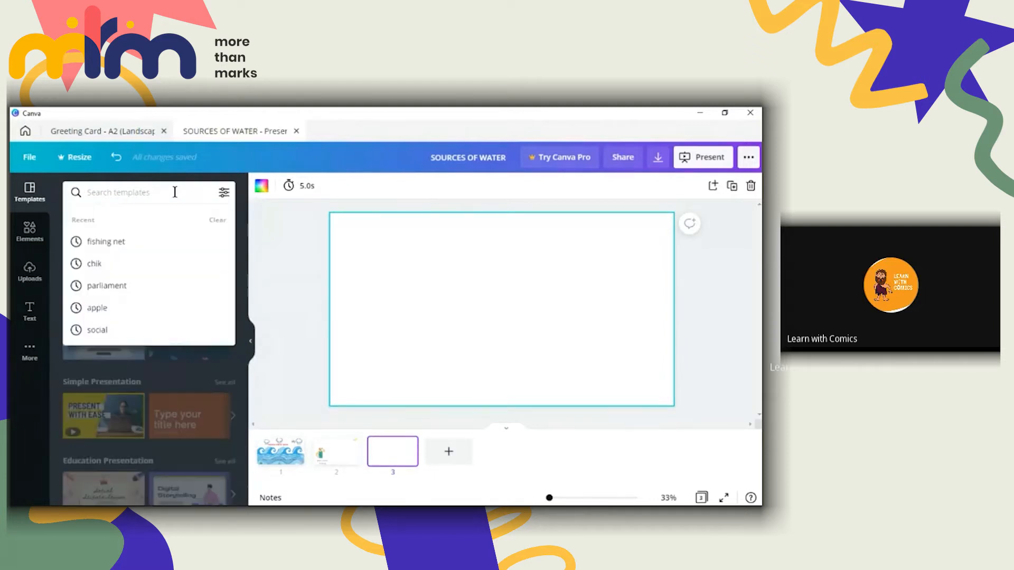
text(sea)
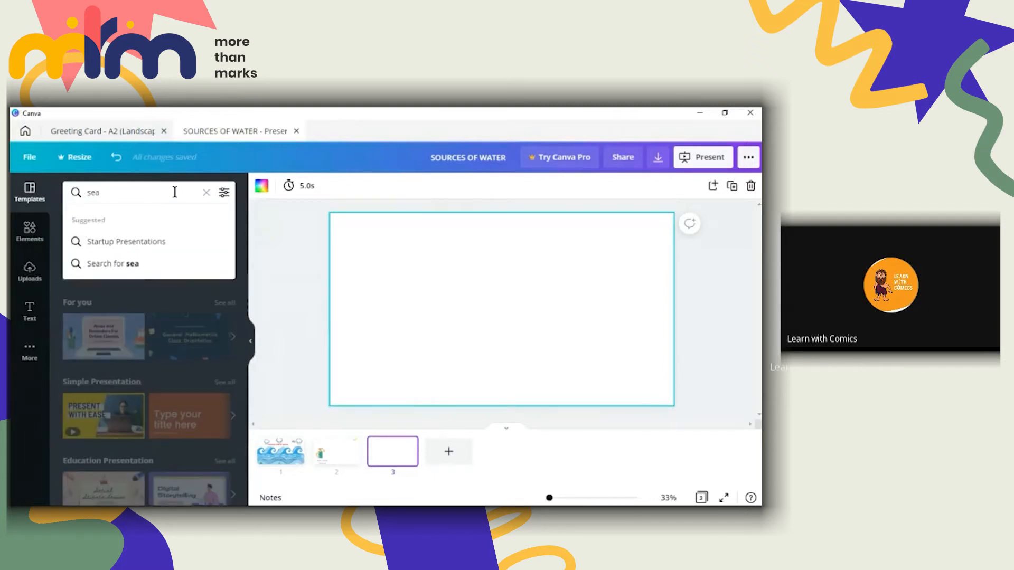
key(Return)
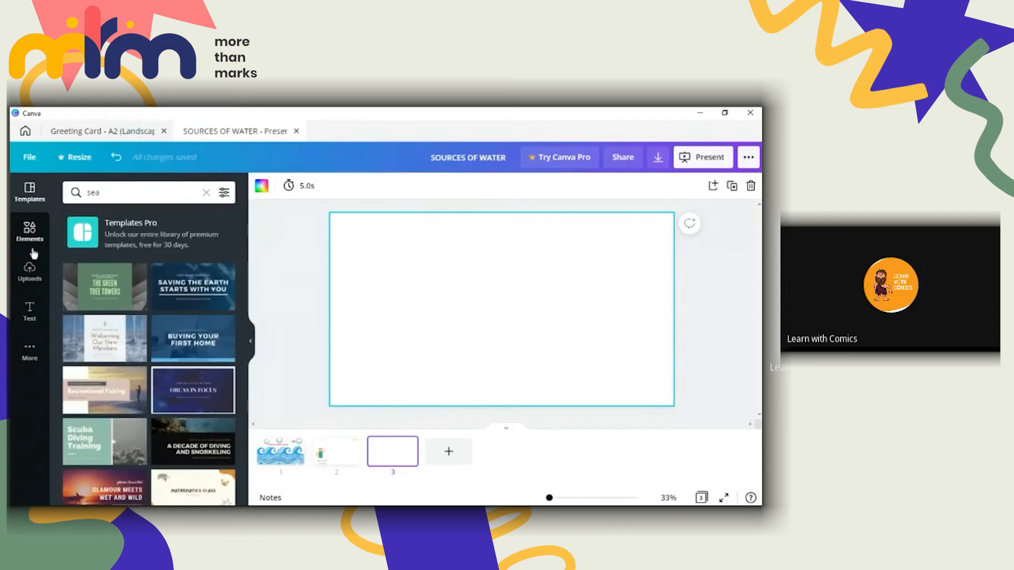
Search the elements for "sea" and place the striped blue wave band in the bottom-left corner of page 3
click(19, 238)
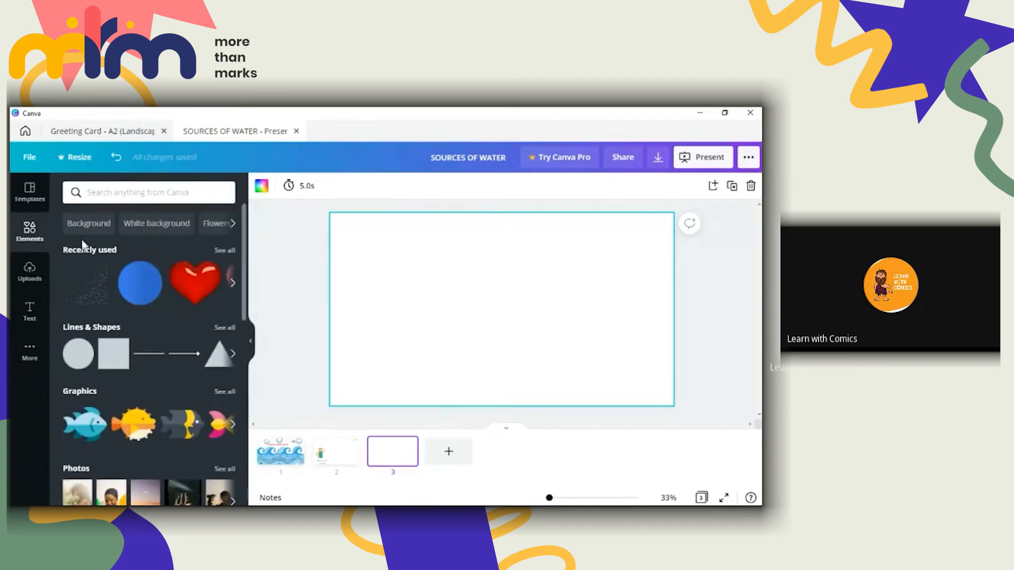
click(111, 201)
text(sea)
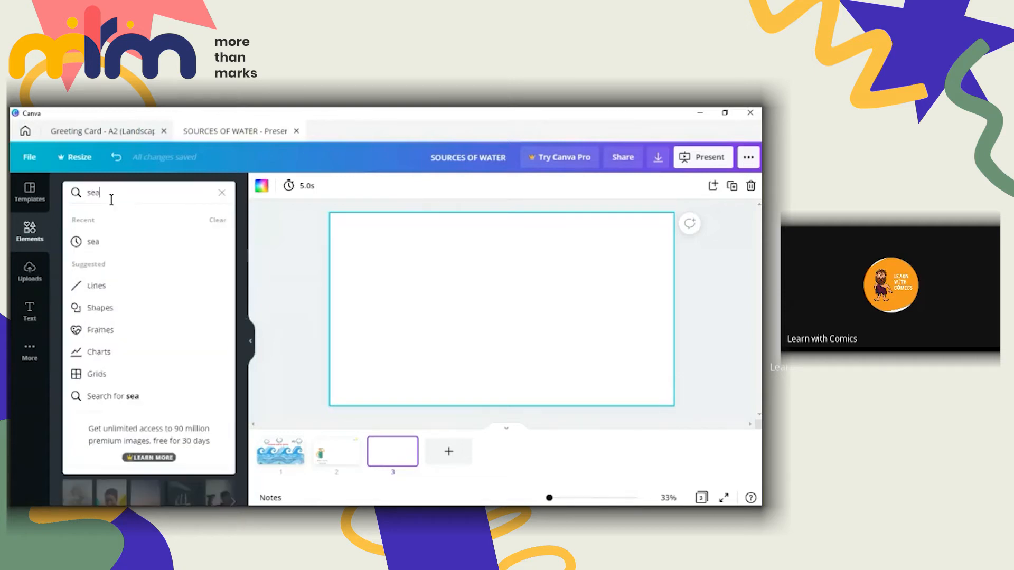
key(Return)
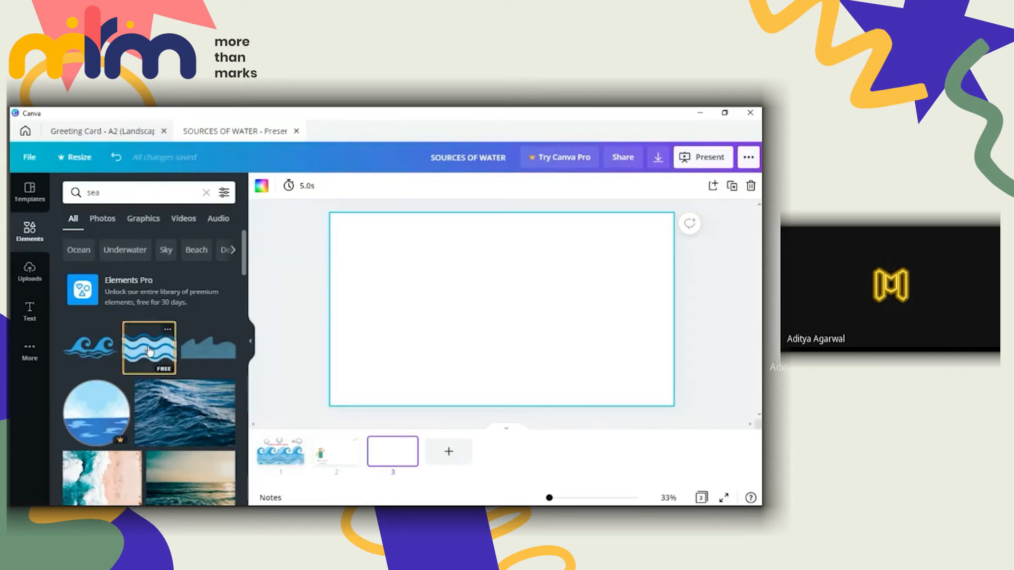
drag(149, 349, 351, 372)
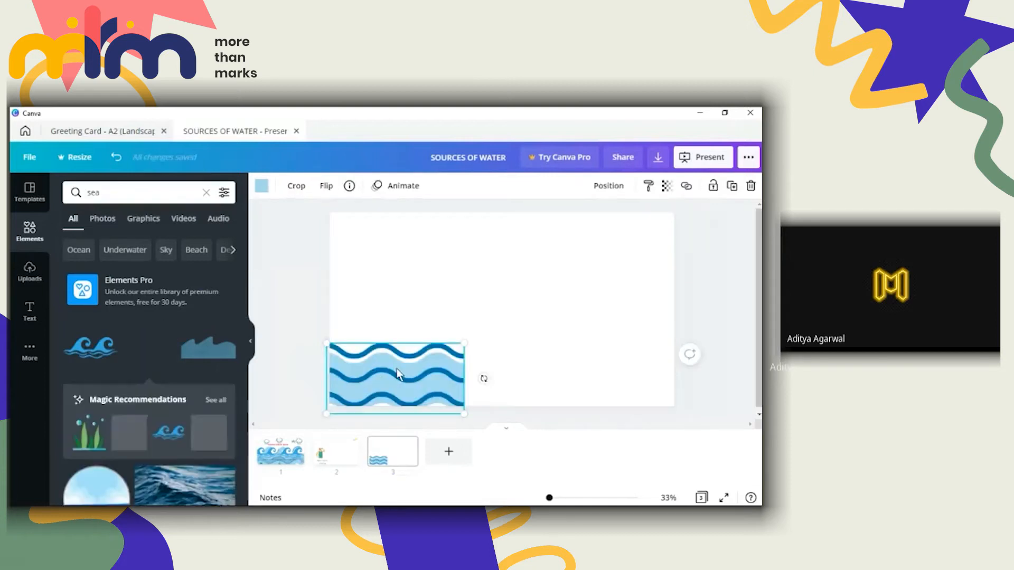
Duplicate the striped wave band twice and line the copies up side by side across the full width of the page
right_click(397, 374)
click(428, 322)
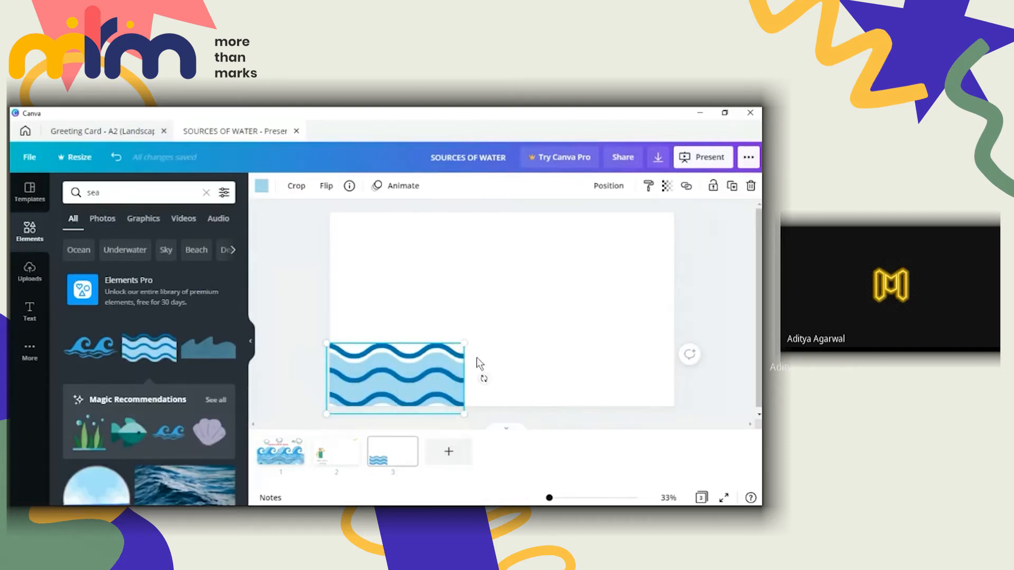
key(ctrl+v)
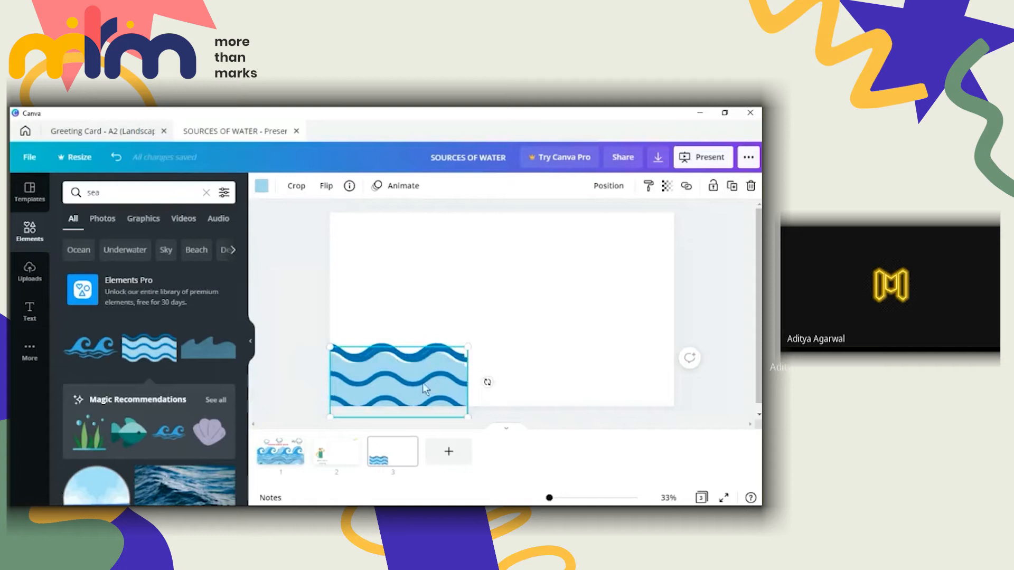
drag(418, 377, 528, 375)
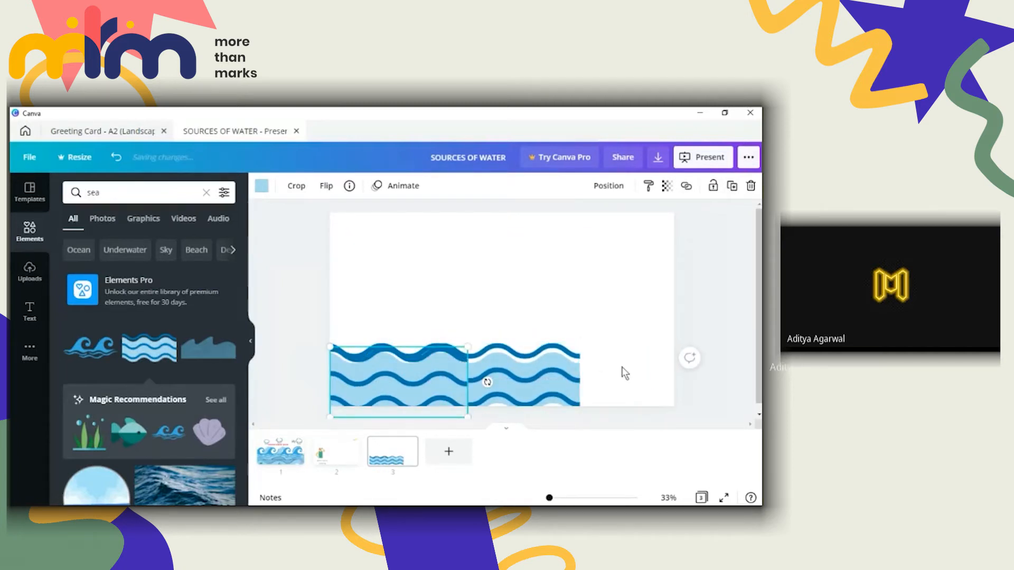
click(399, 384)
drag(497, 363, 625, 374)
click(706, 217)
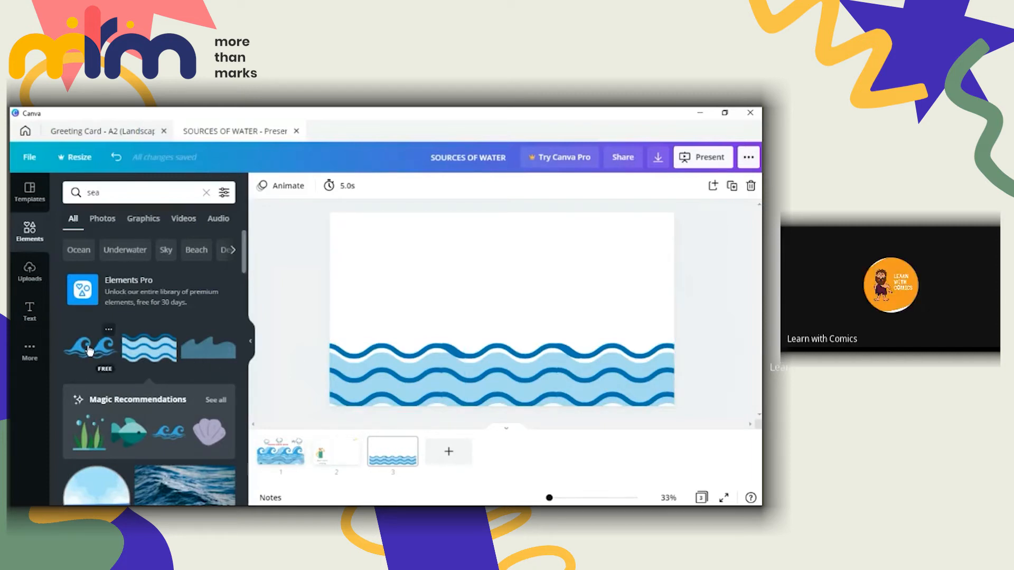
Add the curling double-wave graphic above the left part of the band and place a duplicate of it over the right part
click(90, 350)
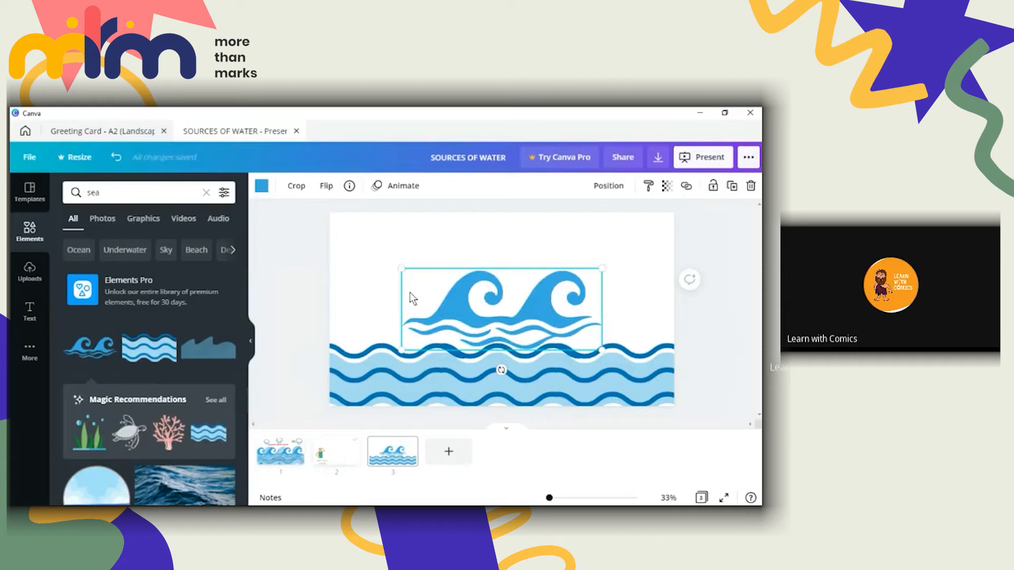
drag(456, 300, 379, 334)
right_click(444, 343)
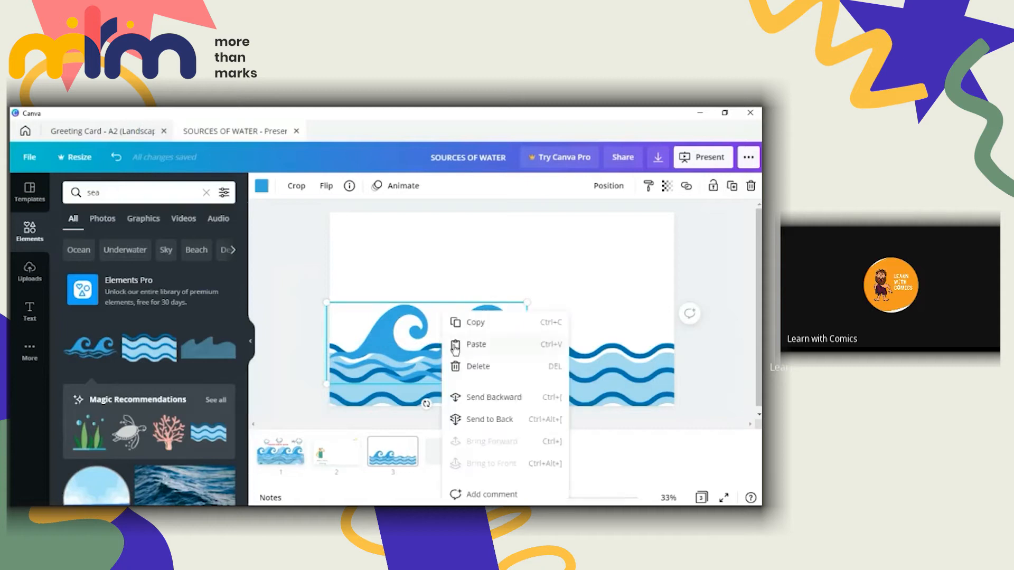
click(473, 323)
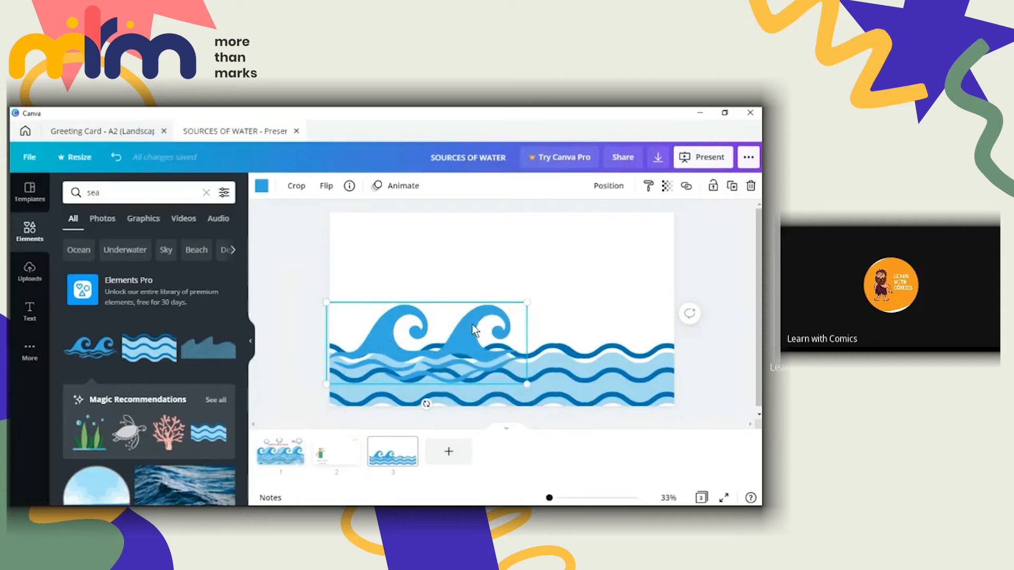
key(ctrl+v)
drag(460, 329, 603, 323)
click(695, 277)
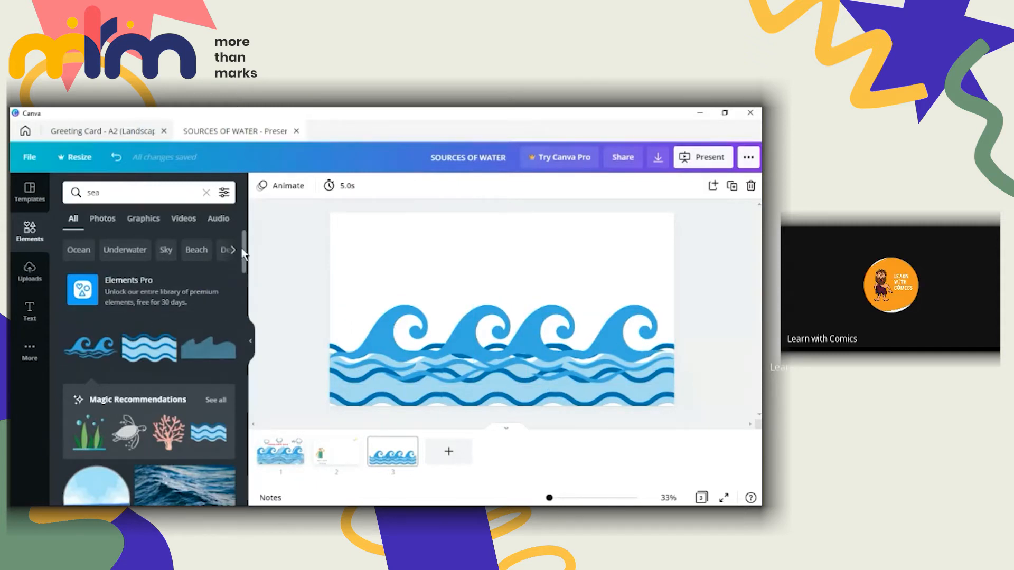
Add a third curling double-wave graphic, overlapping the left waves slightly higher and extending past the page's left edge
drag(243, 253, 252, 459)
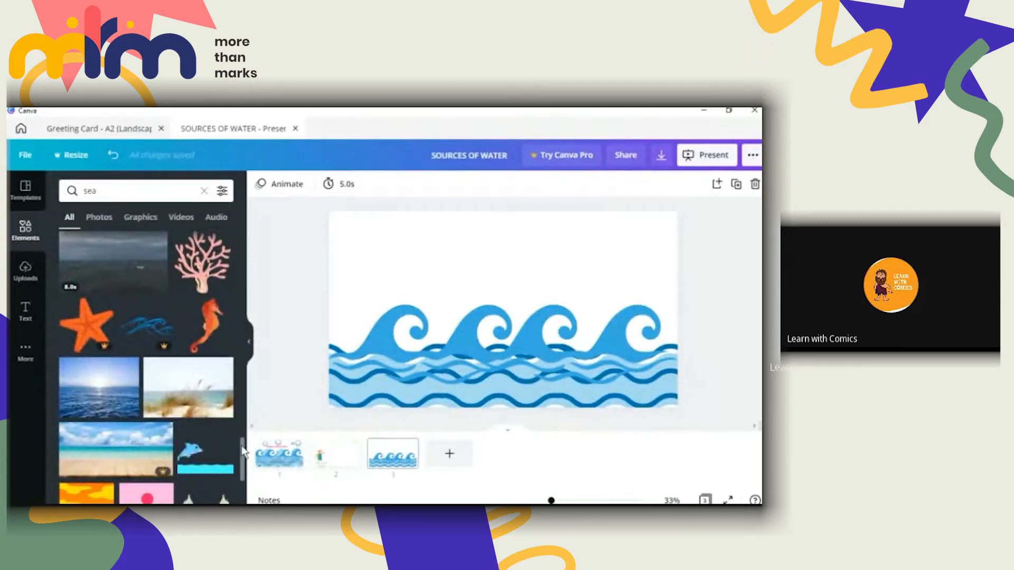
drag(242, 447, 254, 275)
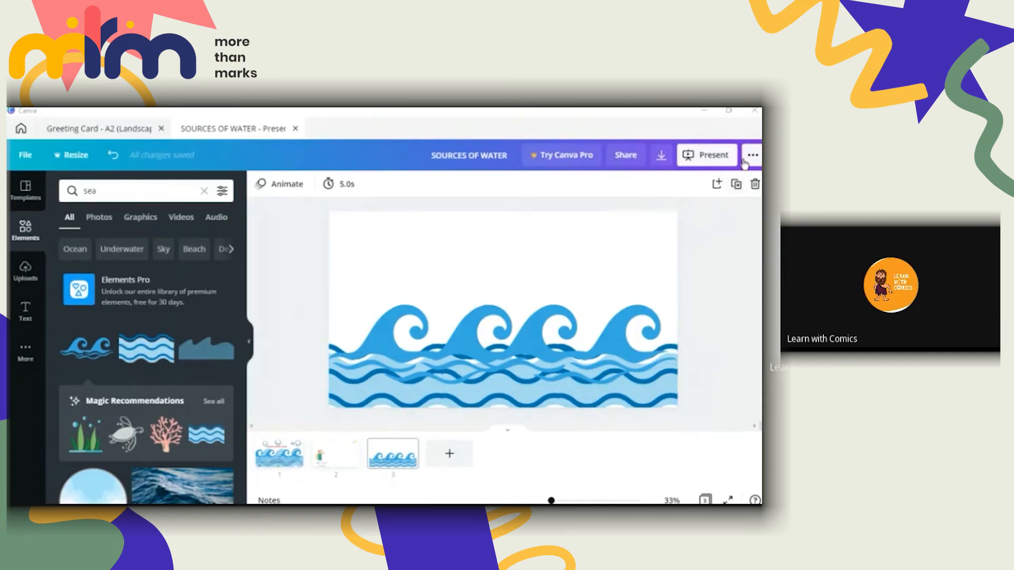
click(740, 247)
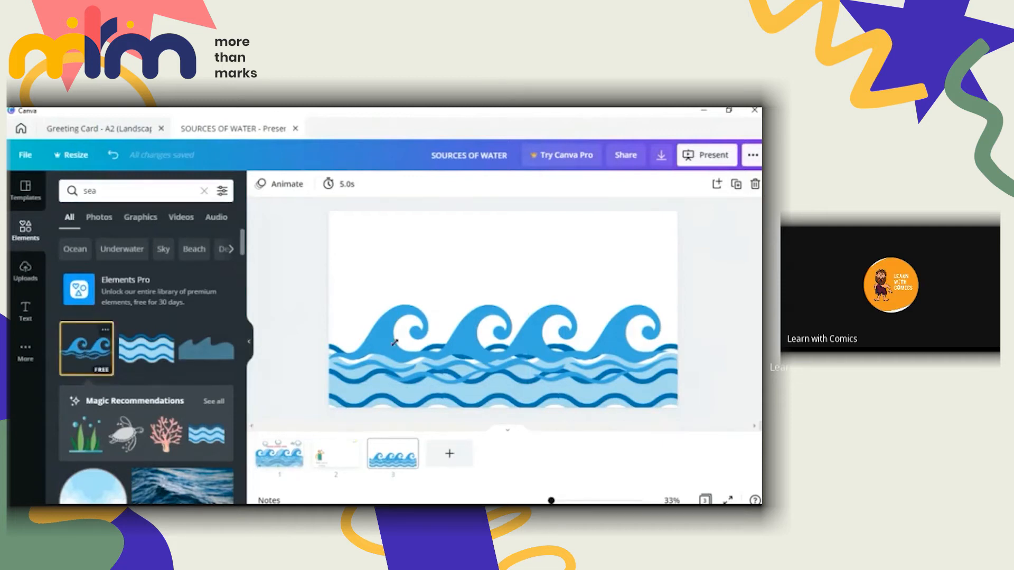
mouse_move(395, 342)
mouse_down()
mouse_move(504, 330)
mouse_move(457, 325)
mouse_move(378, 361)
mouse_move(381, 347)
mouse_up()
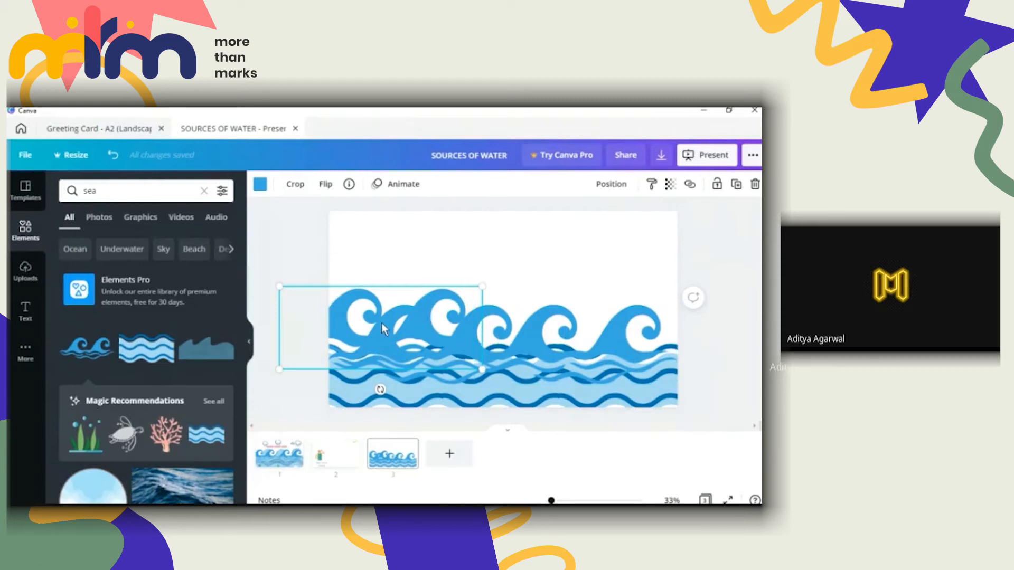
drag(356, 317, 354, 320)
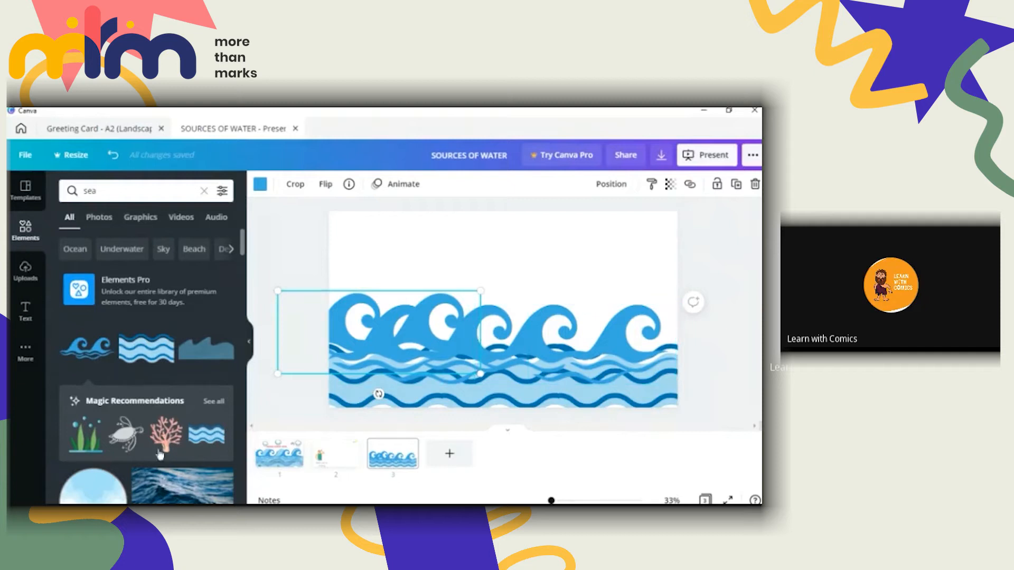
Add the green seaweed with bubbles from the full Magic Recommendations and place it in the page's bottom-right corner
click(211, 406)
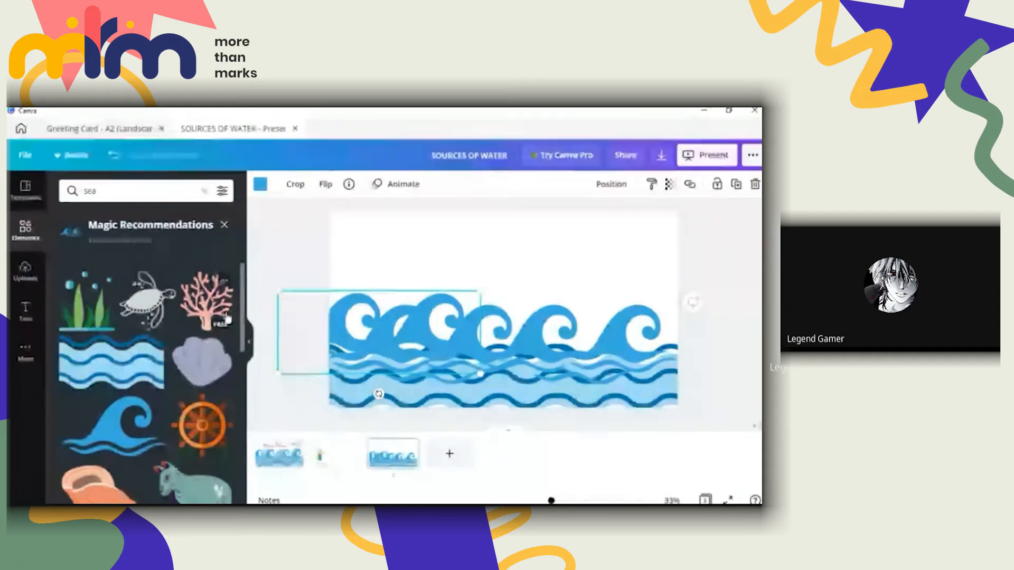
click(277, 250)
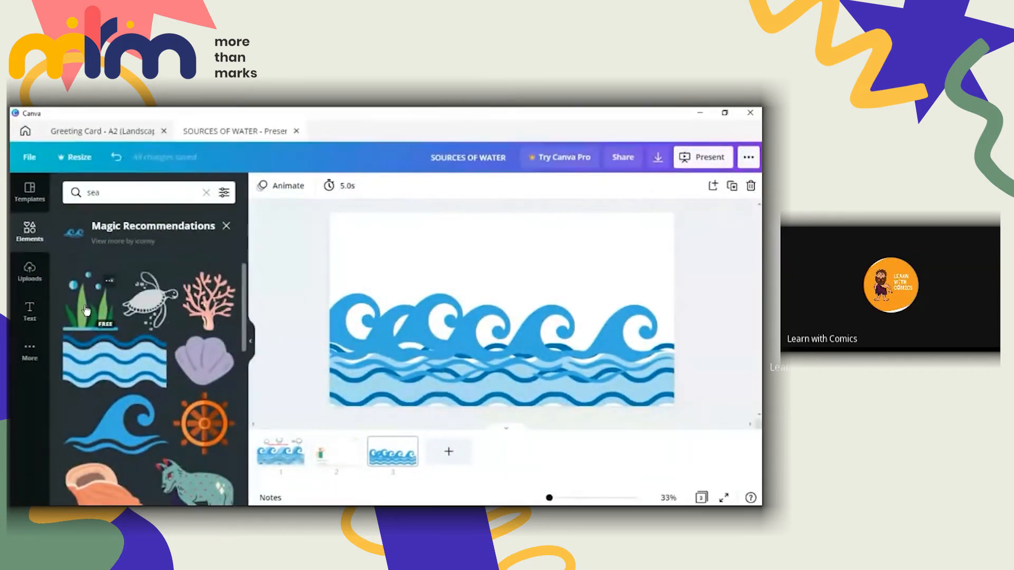
click(86, 310)
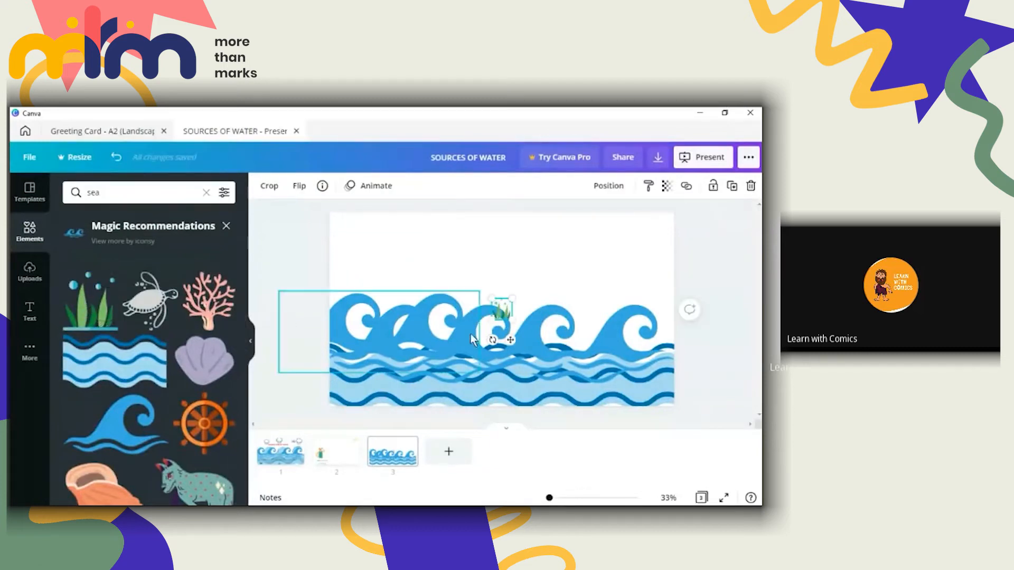
drag(505, 339, 657, 430)
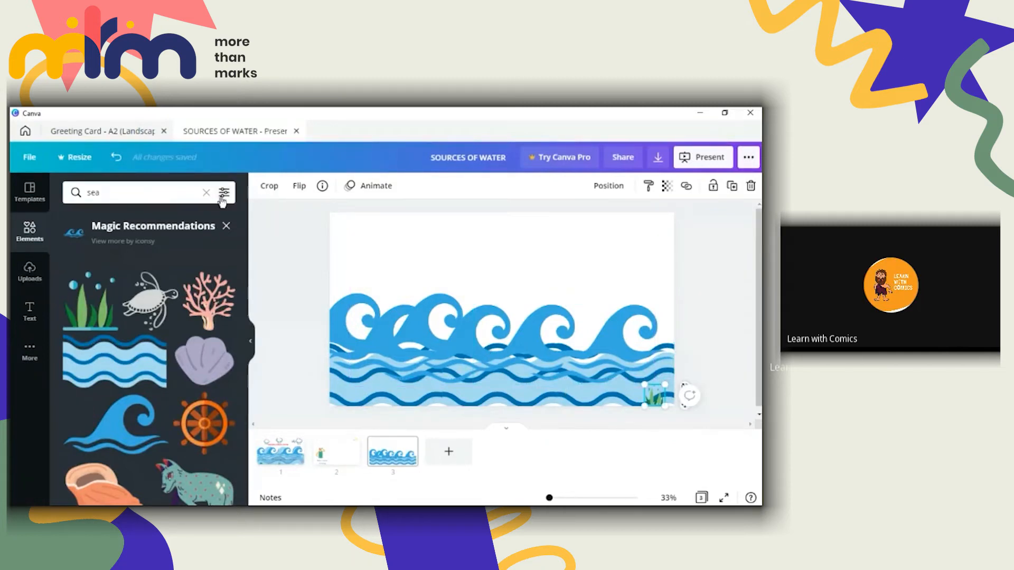
Search the elements for "fish", add the yellow school of fish, shrink it and place it at the bottom centre of the waves
click(203, 194)
text(fish)
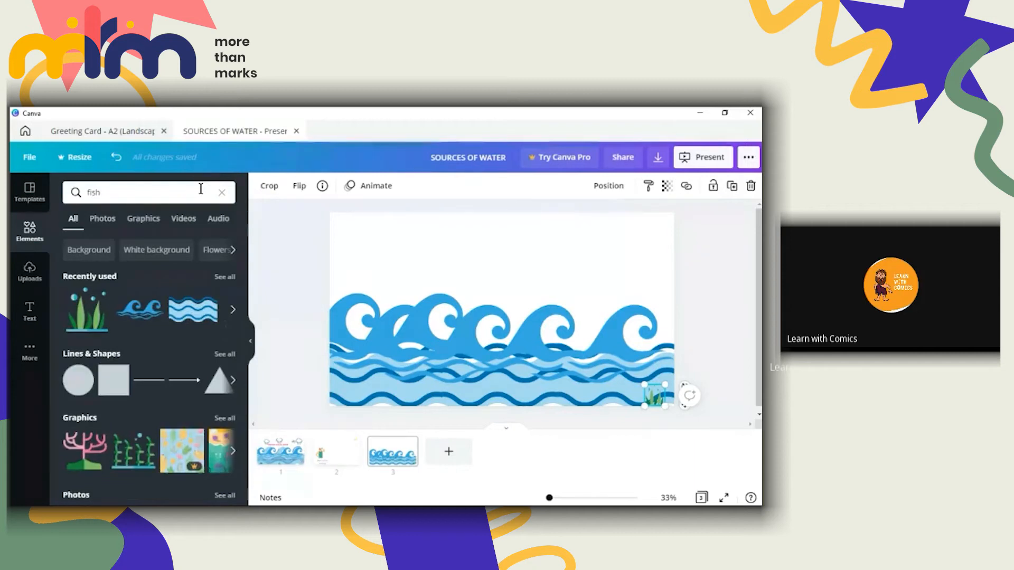
key(Return)
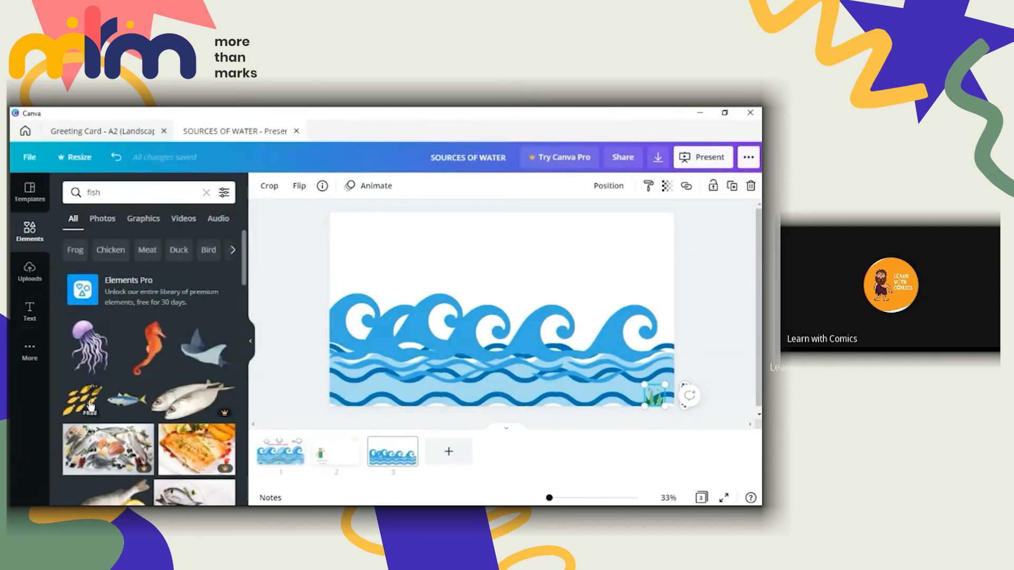
click(90, 406)
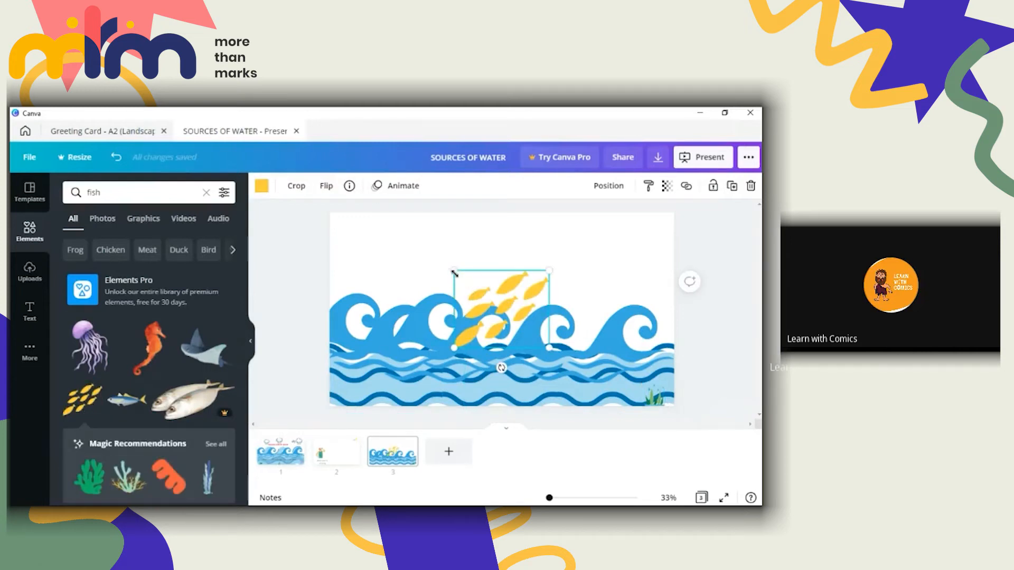
drag(454, 273, 512, 316)
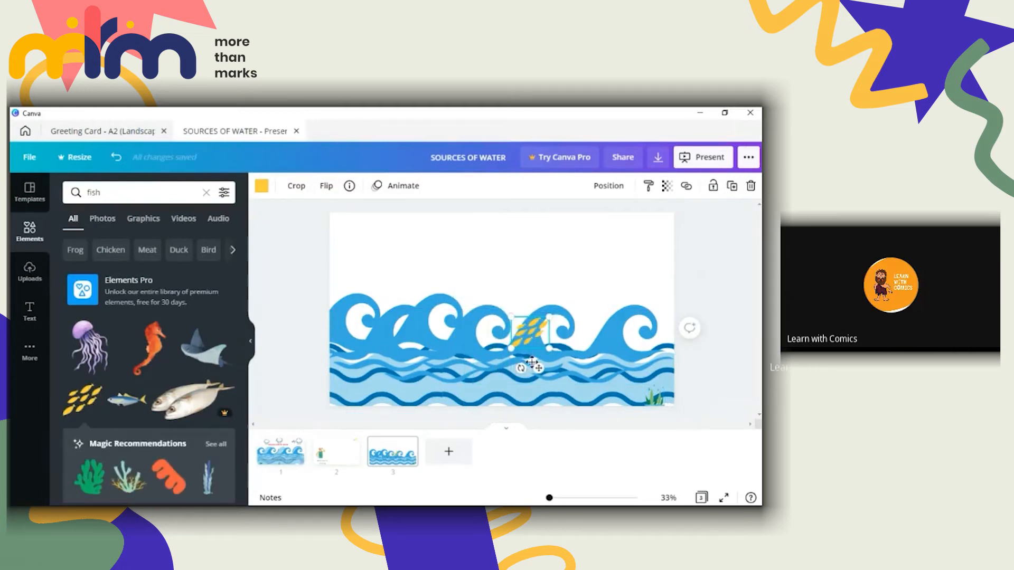
drag(532, 362, 493, 420)
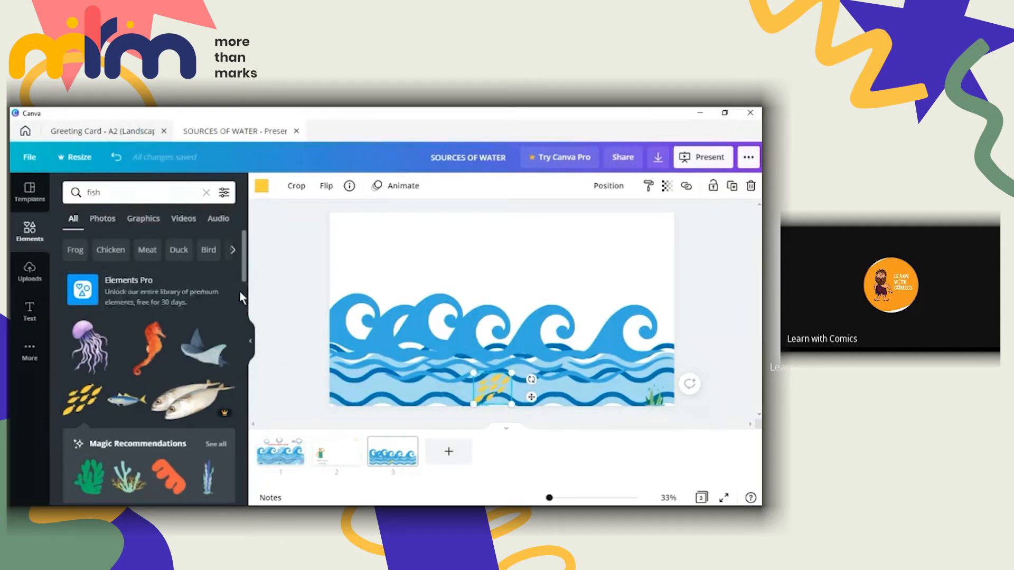
Add the yellow striped fish from the full Magic Recommendations, shrink it and place it in the lower left part of the waves
drag(245, 279, 248, 435)
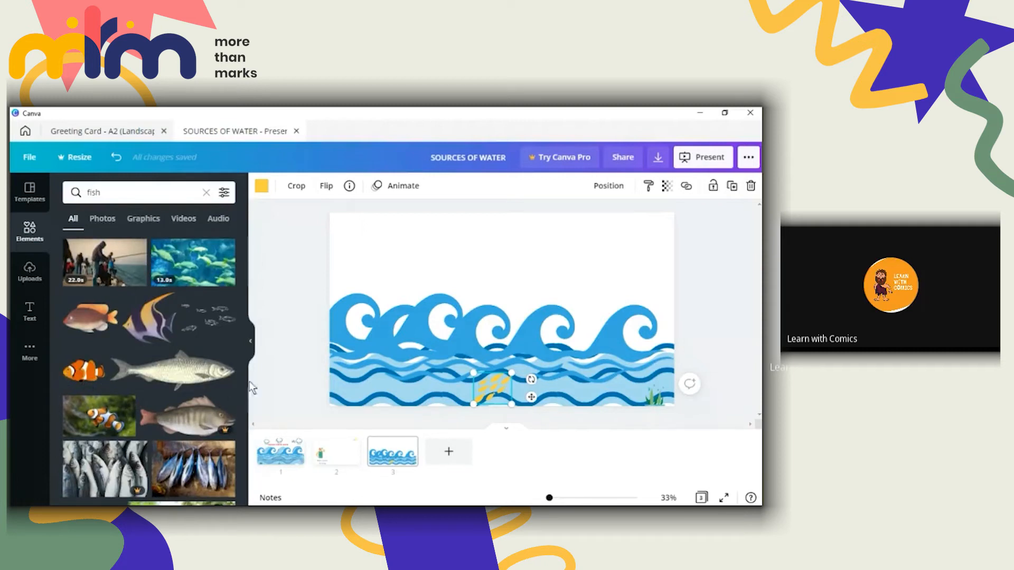
click(654, 394)
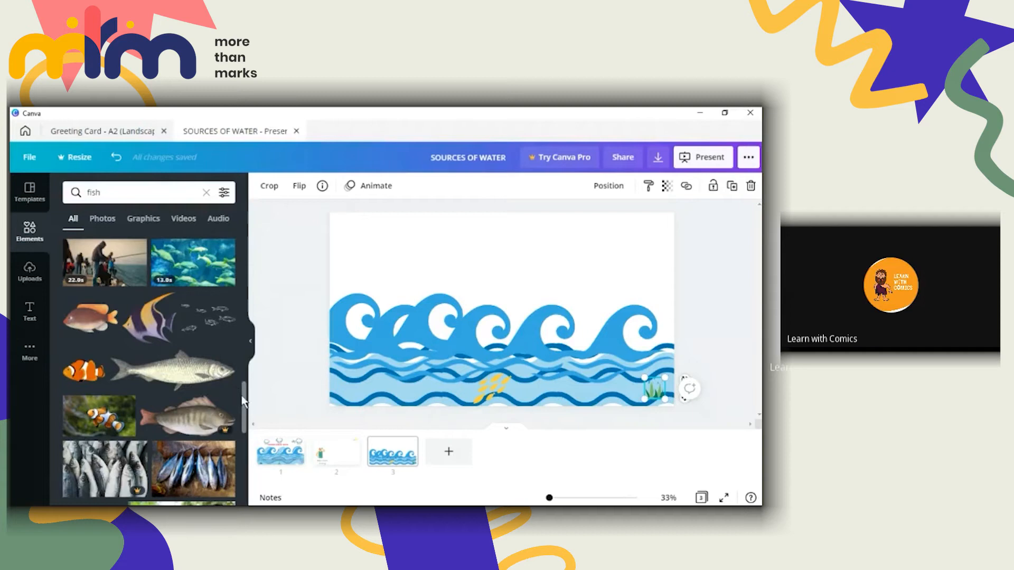
drag(243, 402, 235, 243)
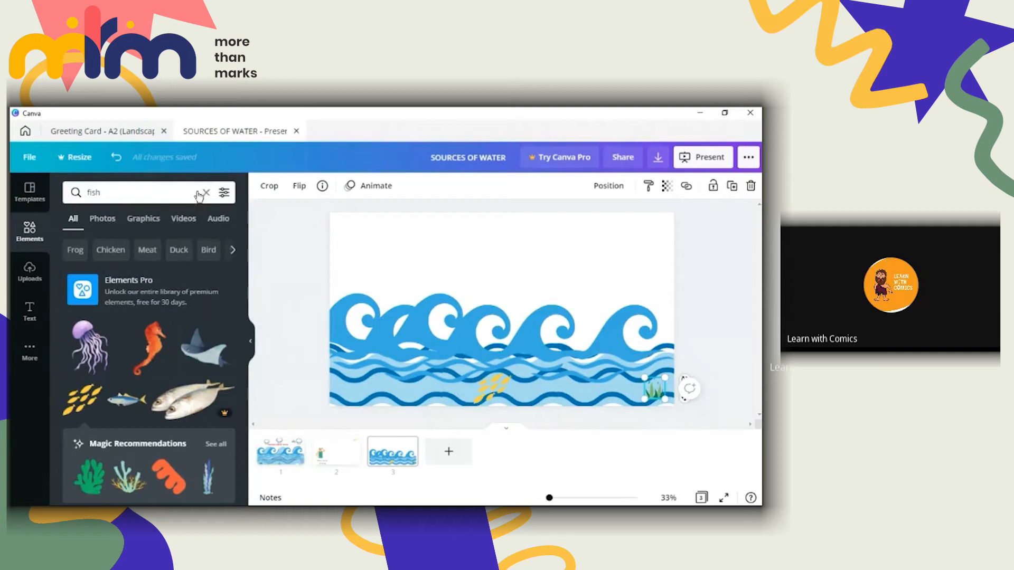
click(217, 445)
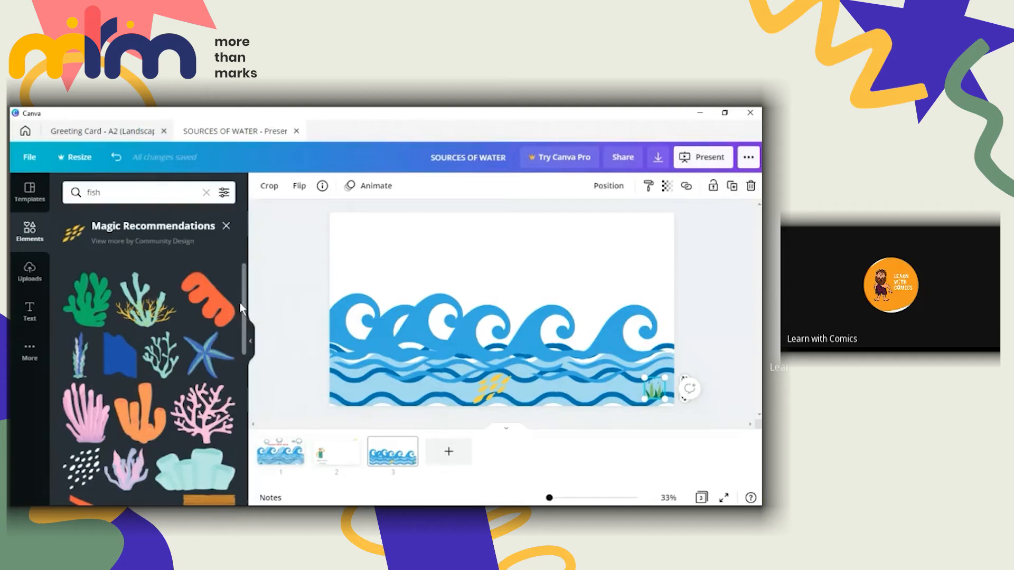
drag(239, 302, 261, 480)
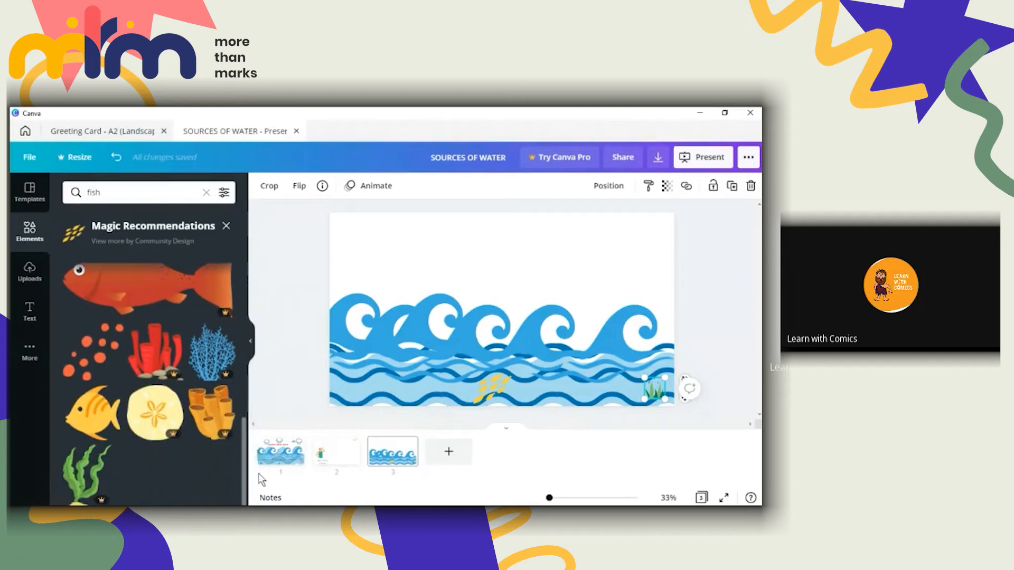
click(93, 412)
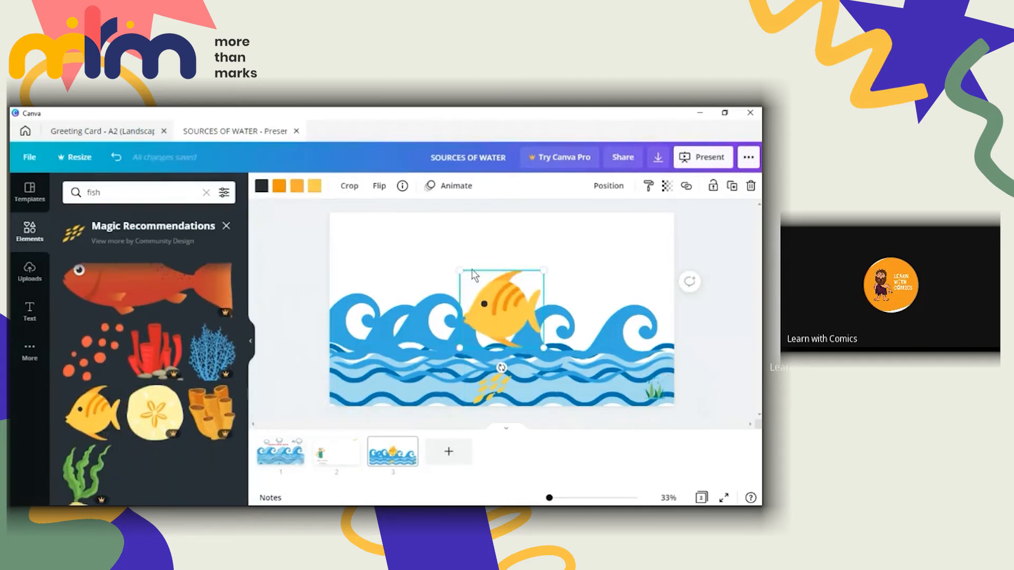
drag(457, 268, 387, 415)
Add a second small yellow striped fish and place it between the first one and the school of fish
click(92, 415)
click(333, 309)
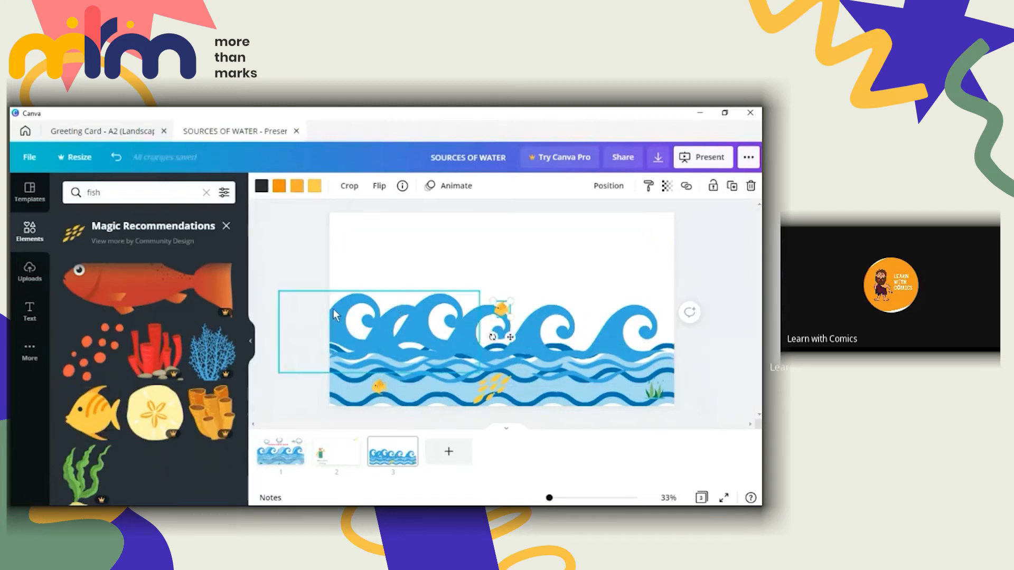
drag(508, 314, 450, 385)
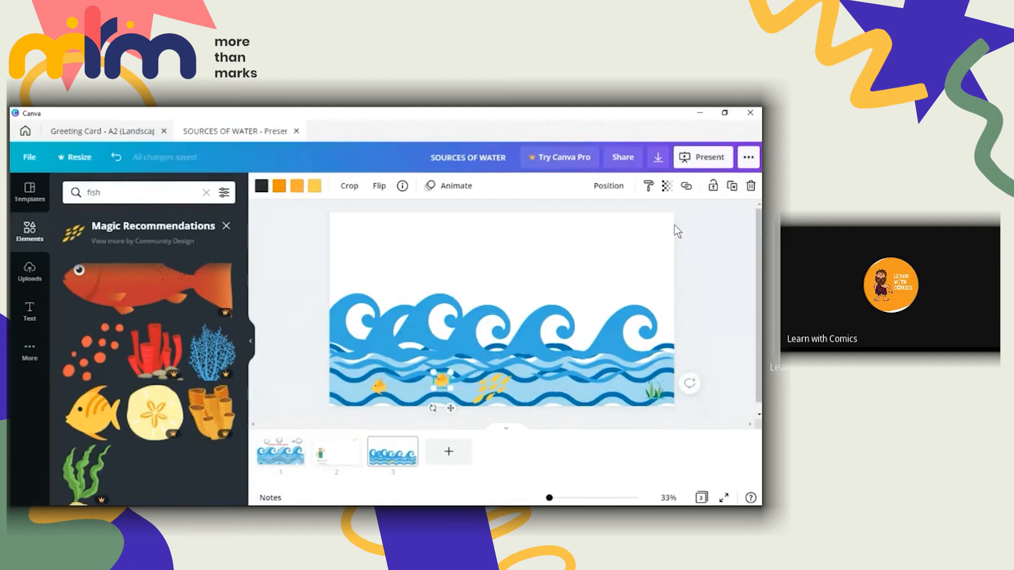
click(719, 280)
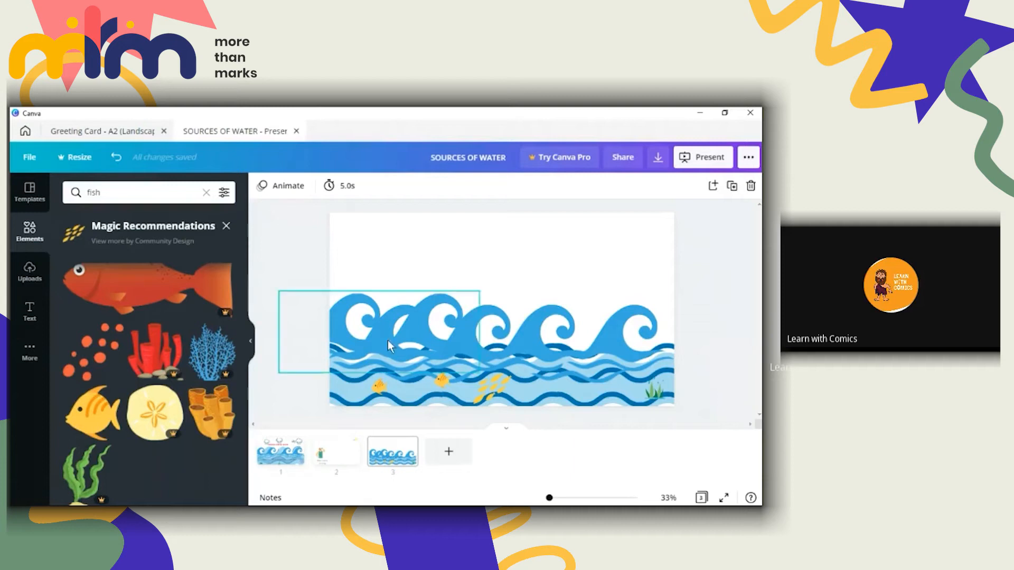
Search the elements for "clouds"
click(205, 192)
text(couds)
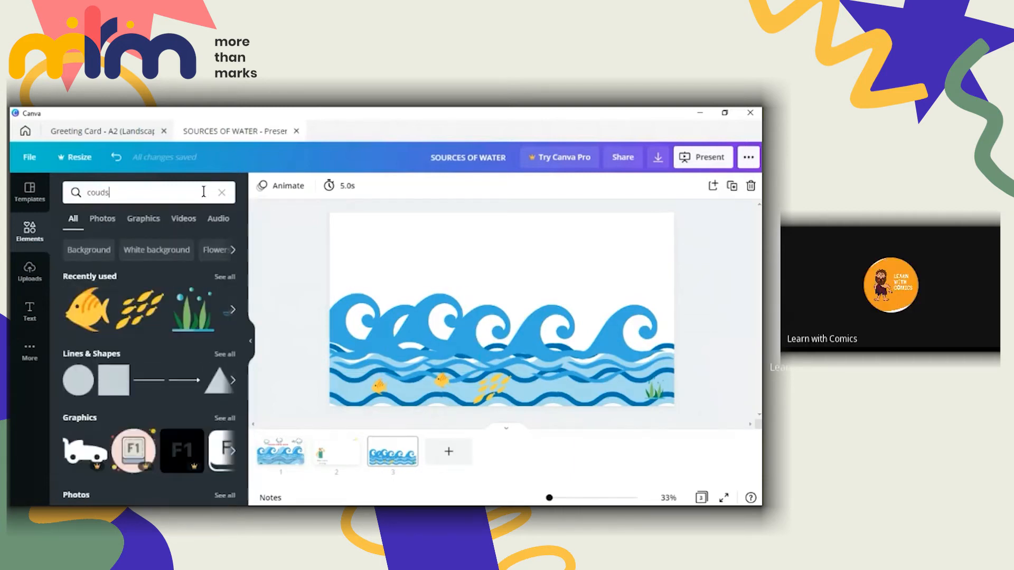
key(Return)
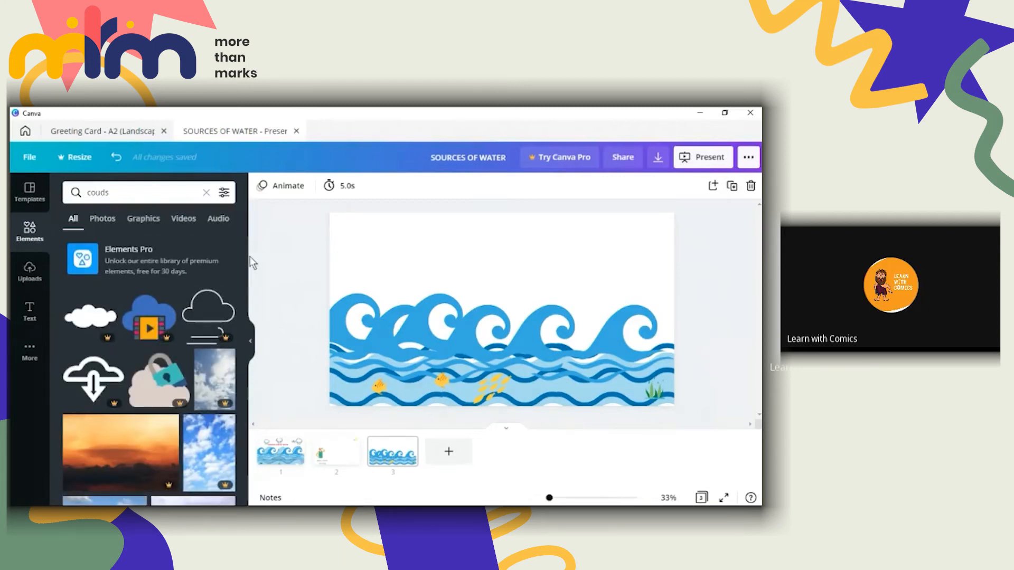
drag(247, 257, 127, 182)
click(89, 191)
key(BackSpace)
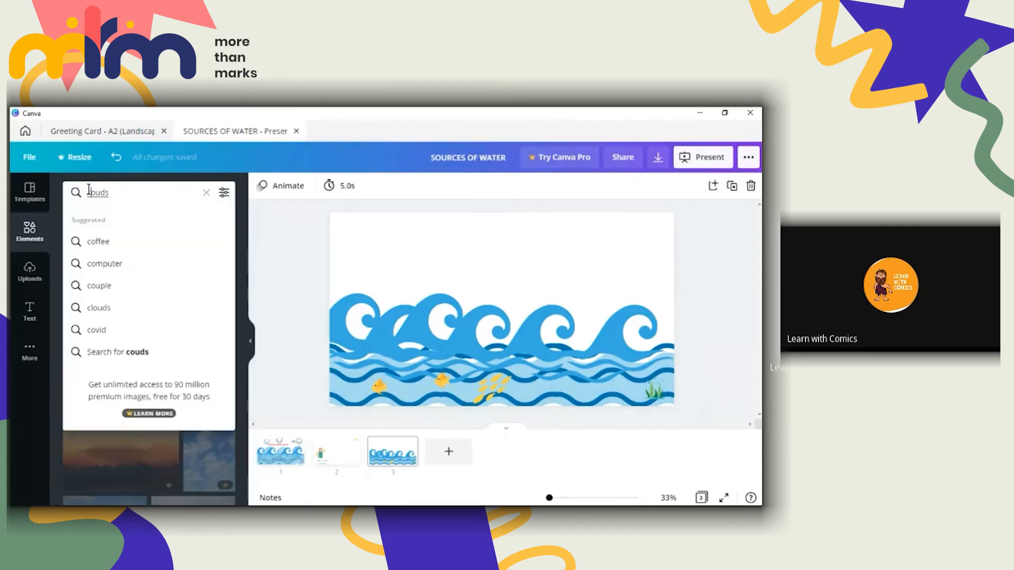
text(;)
key(BackSpace)
text(l)
key(Return)
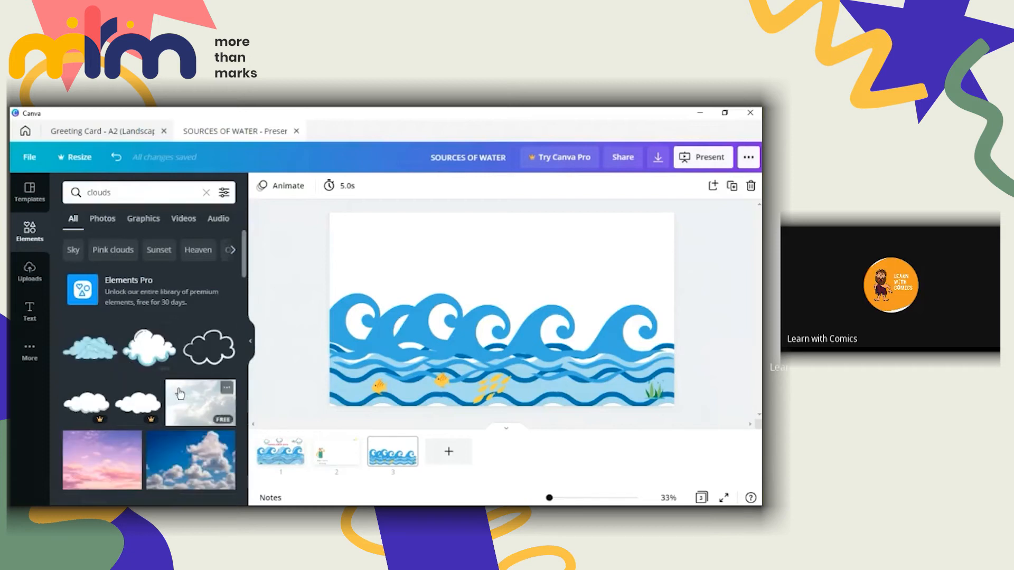
Add a small light-blue cloud in the page's top-left corner and the white outlined cloud across the top edge, right of centre
click(95, 355)
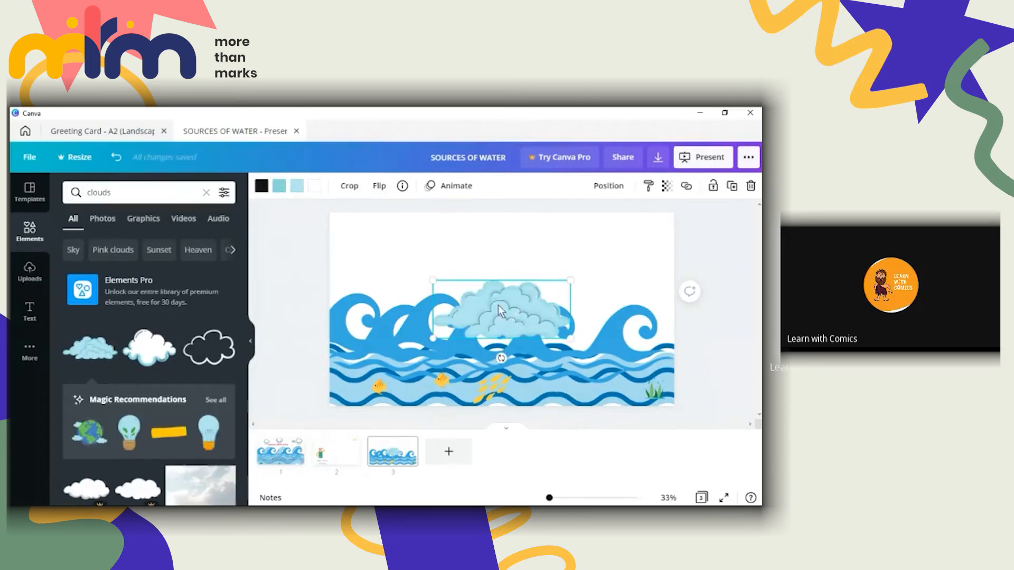
drag(500, 309, 405, 228)
drag(456, 259, 380, 240)
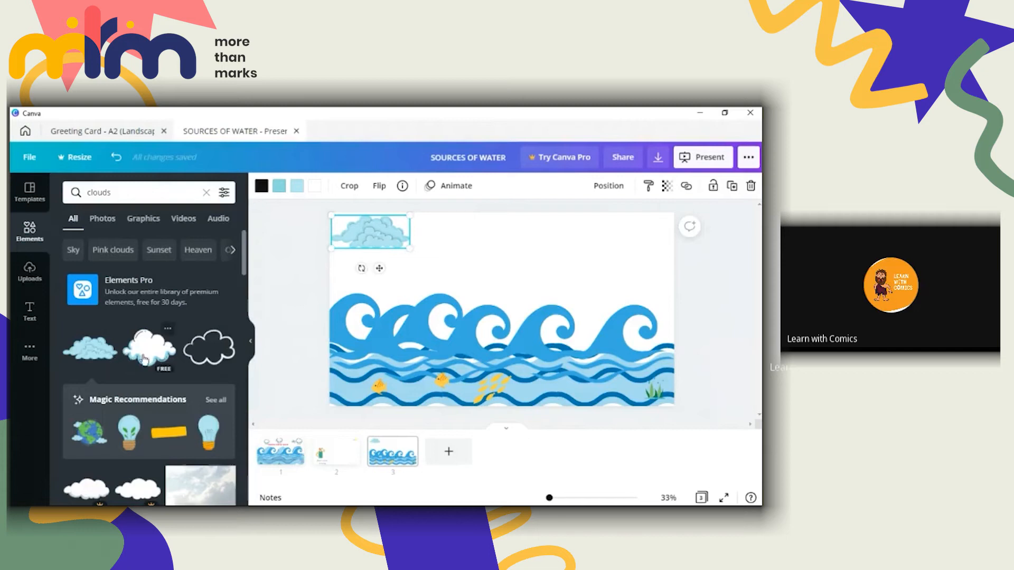
click(489, 278)
drag(502, 296, 568, 208)
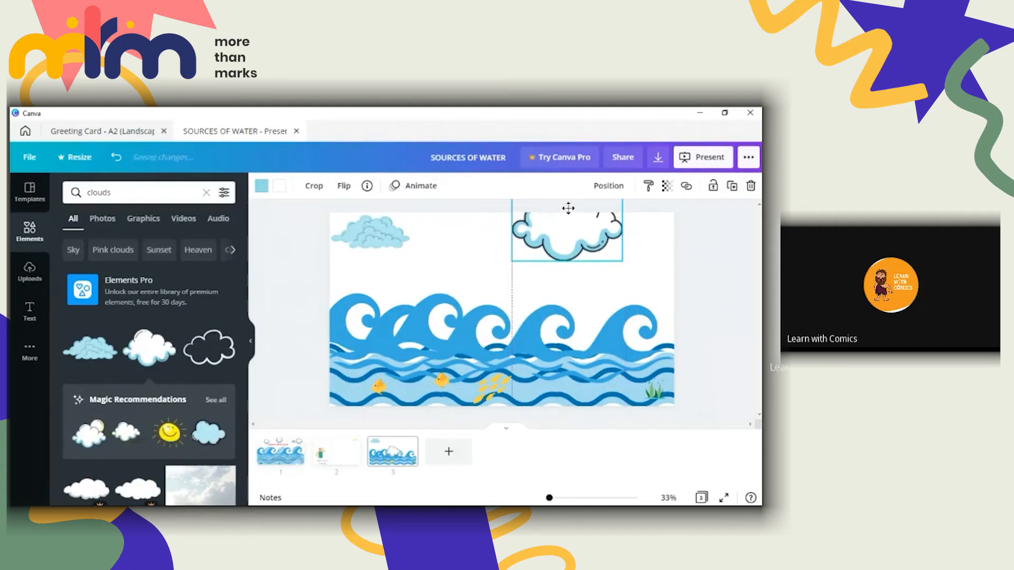
Search the elements for "rain"
click(206, 196)
text(rain)
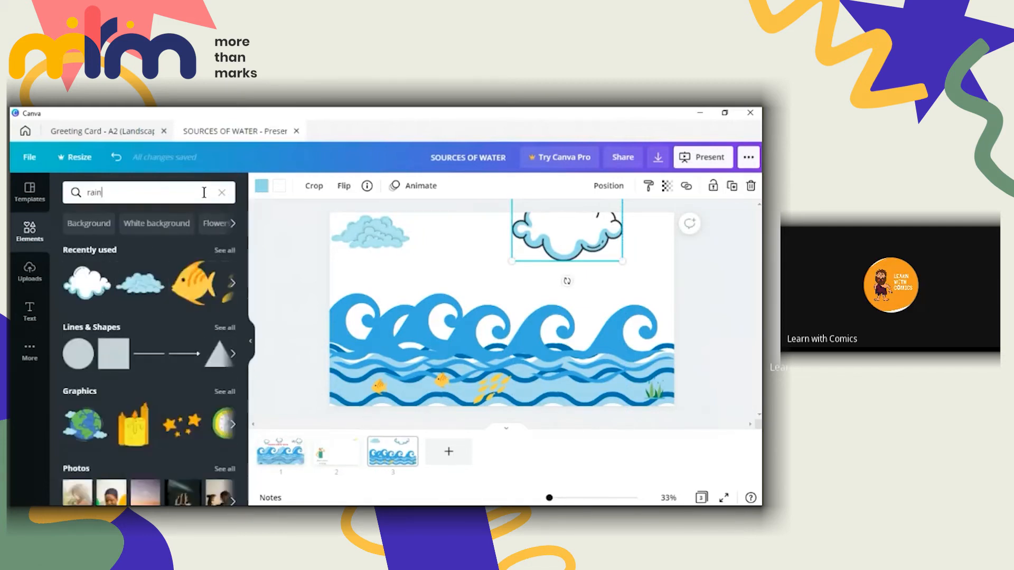
key(Return)
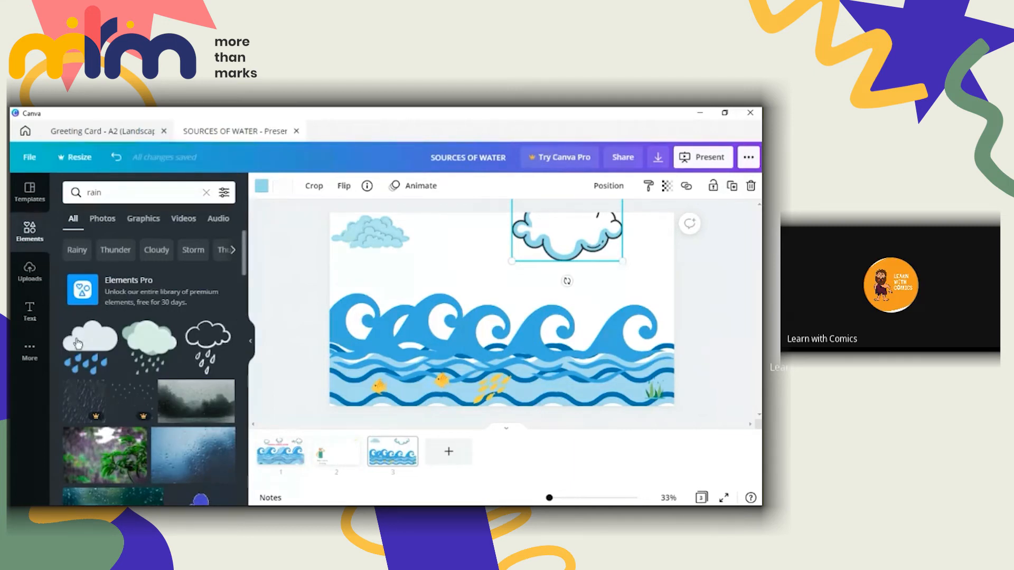
Delete the light-blue cloud and the white outlined cloud from the page
click(369, 244)
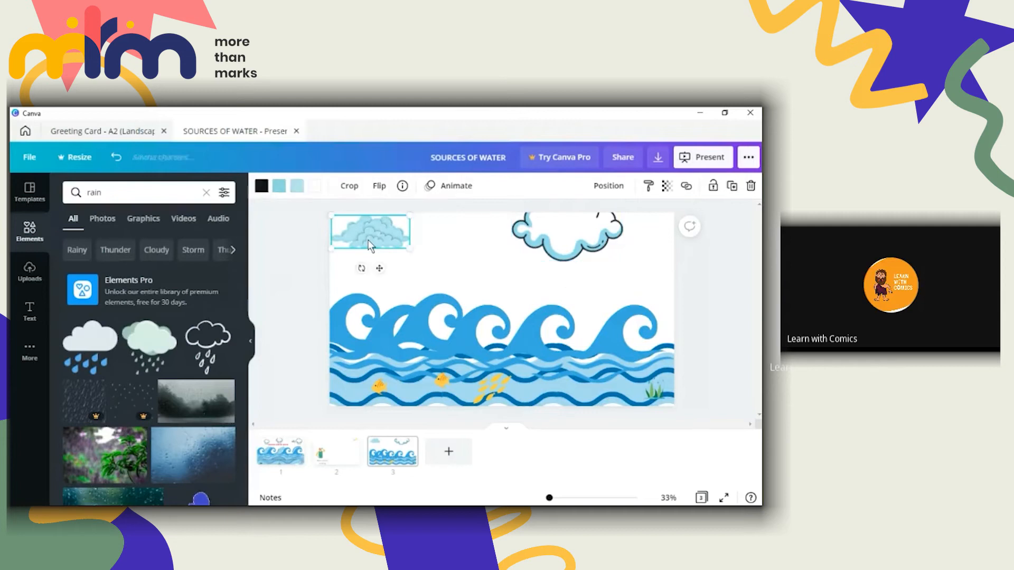
key(Delete)
click(598, 229)
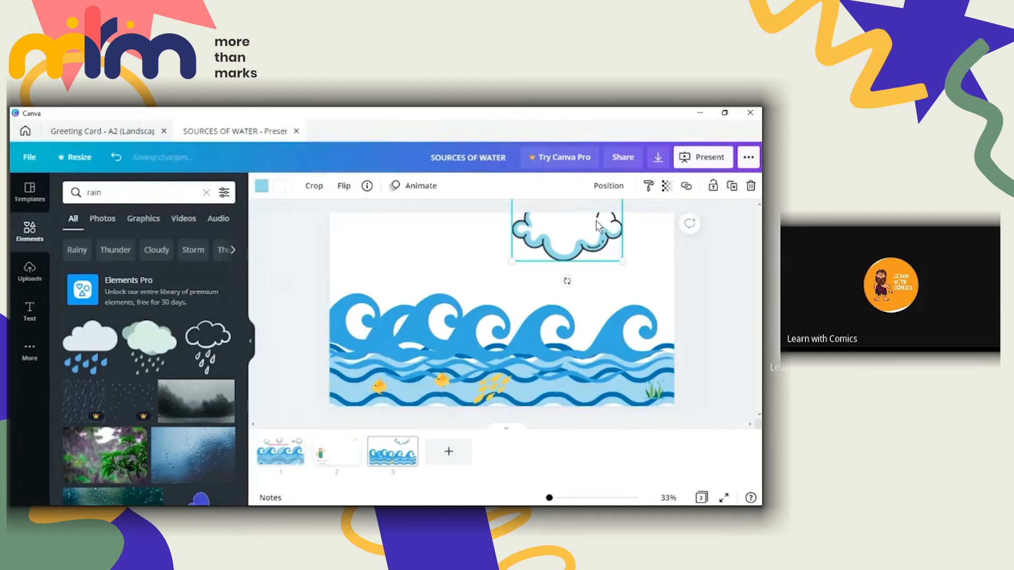
key(Delete)
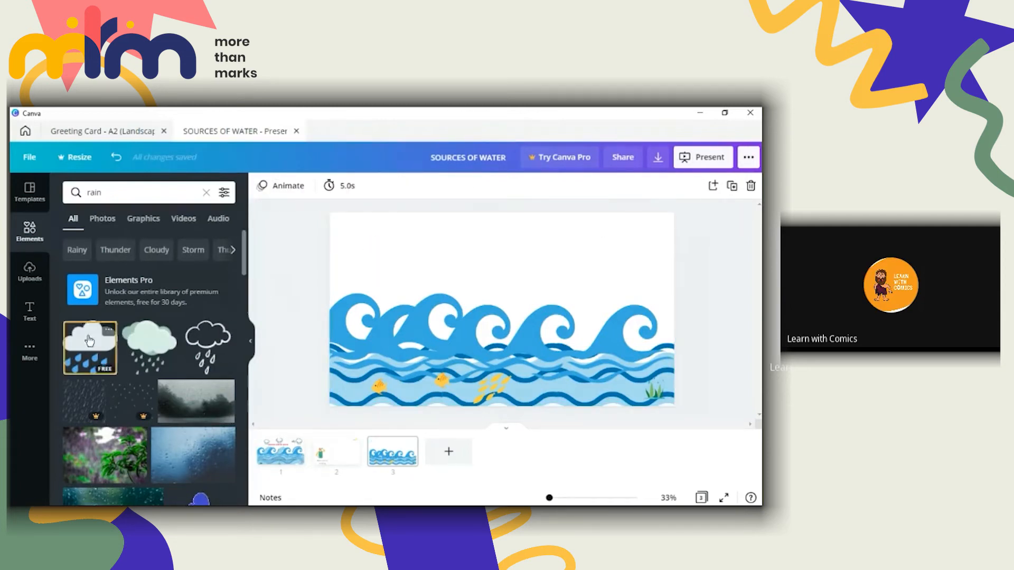
Add the grey cloud with blue raindrops, resize it slightly and place it across the page's top edge at the left
drag(89, 344, 374, 205)
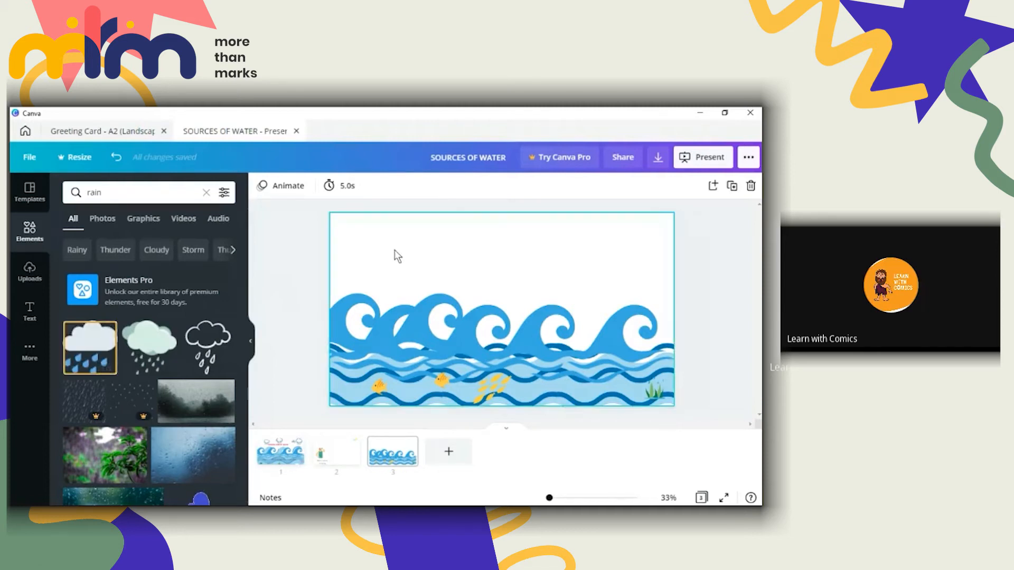
click(97, 353)
drag(516, 296, 379, 214)
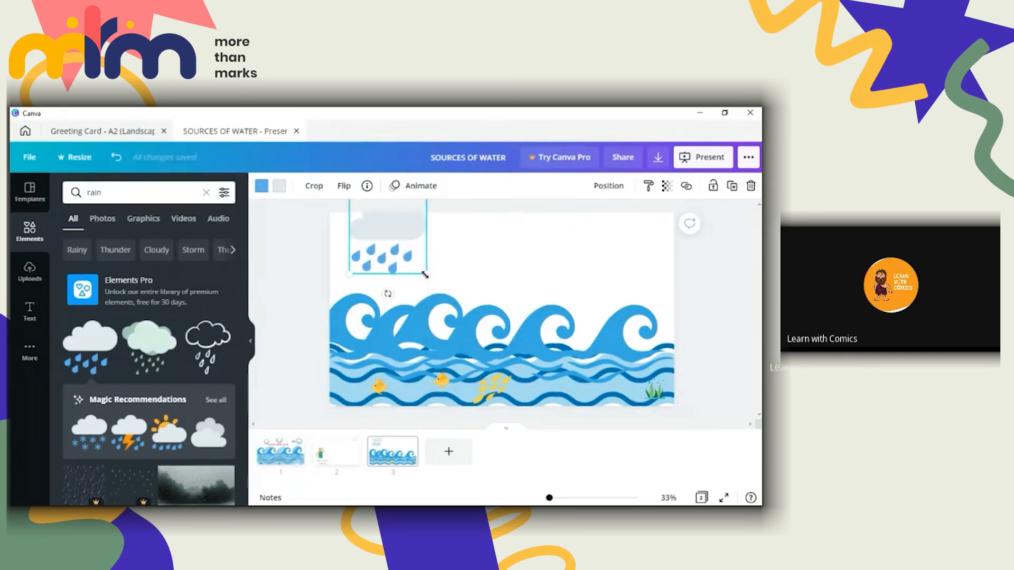
mouse_move(426, 275)
mouse_down()
mouse_move(440, 298)
mouse_move(430, 271)
mouse_up()
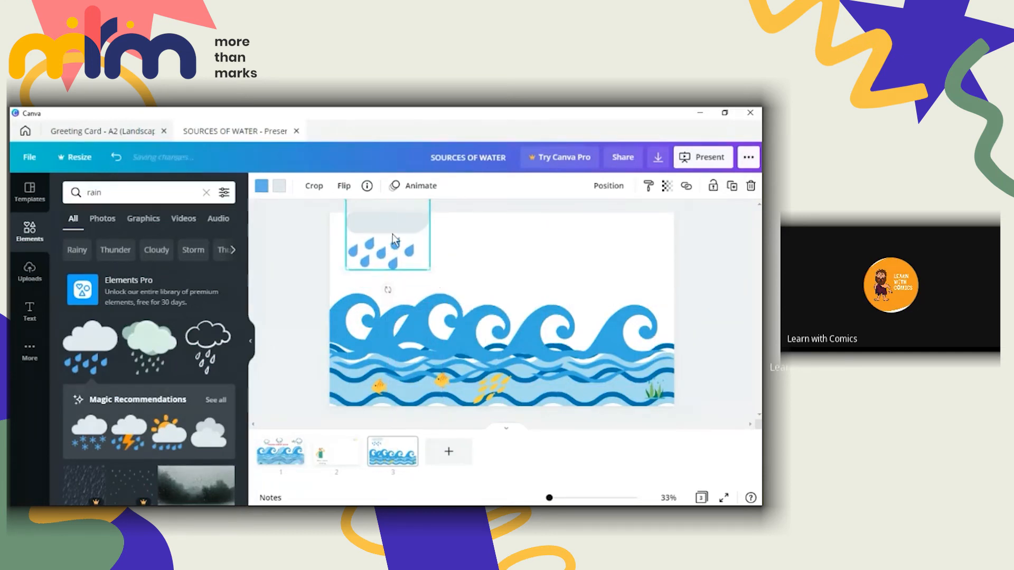
Try adding the tall raindrop pattern above the waves near the page's centre and recolouring it blue
drag(243, 258, 252, 461)
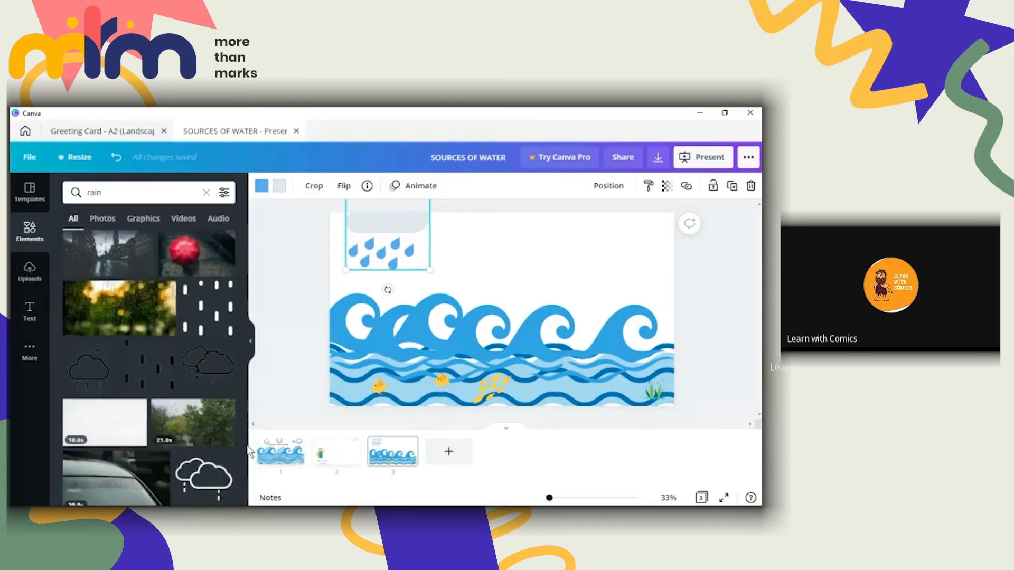
drag(241, 362, 242, 396)
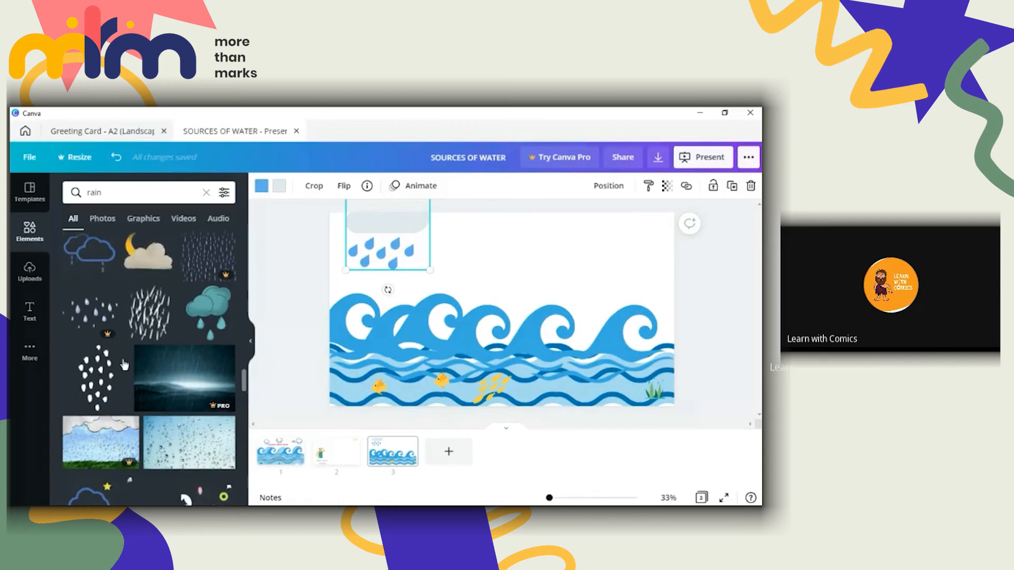
click(90, 367)
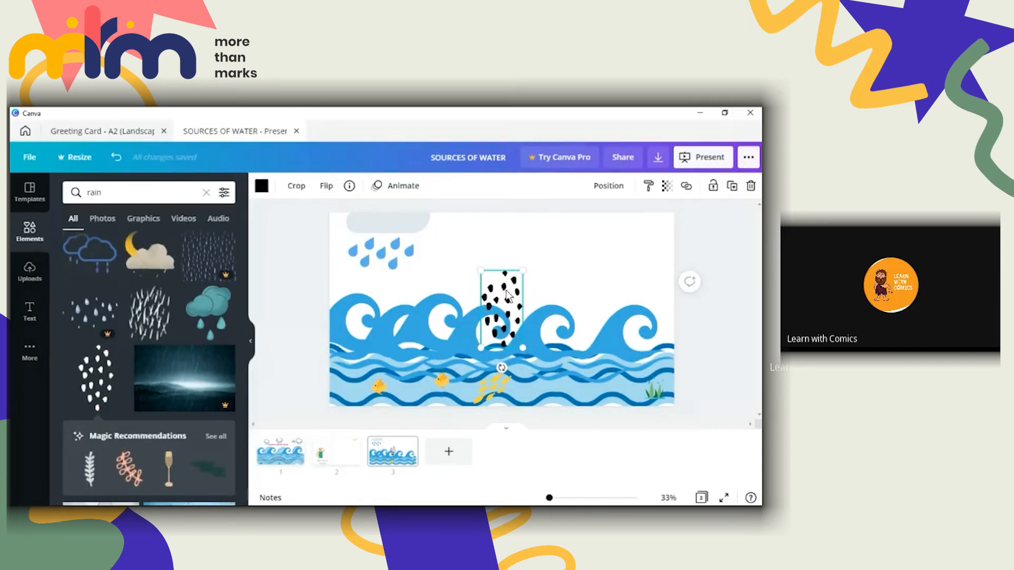
drag(508, 304, 520, 244)
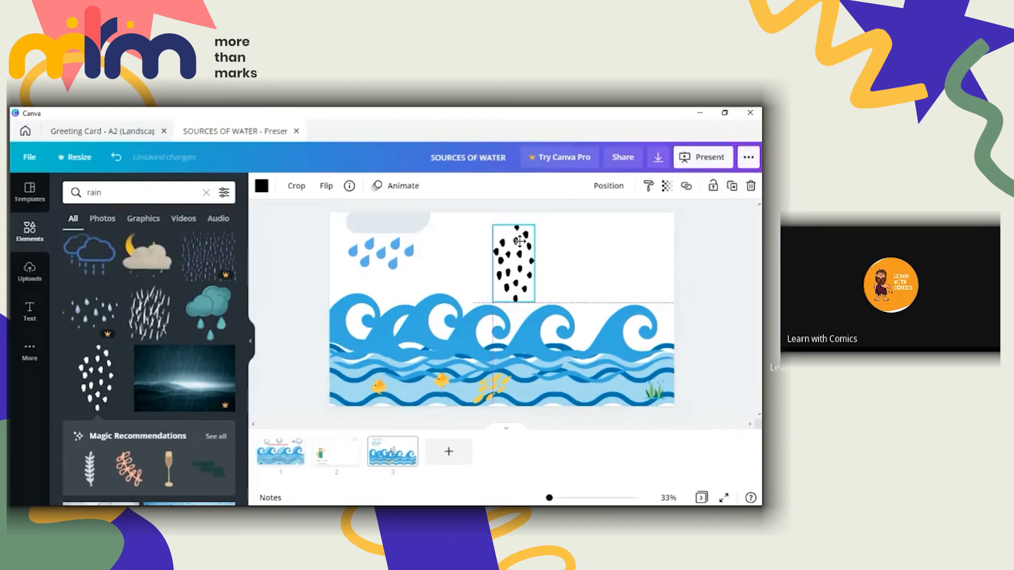
click(260, 186)
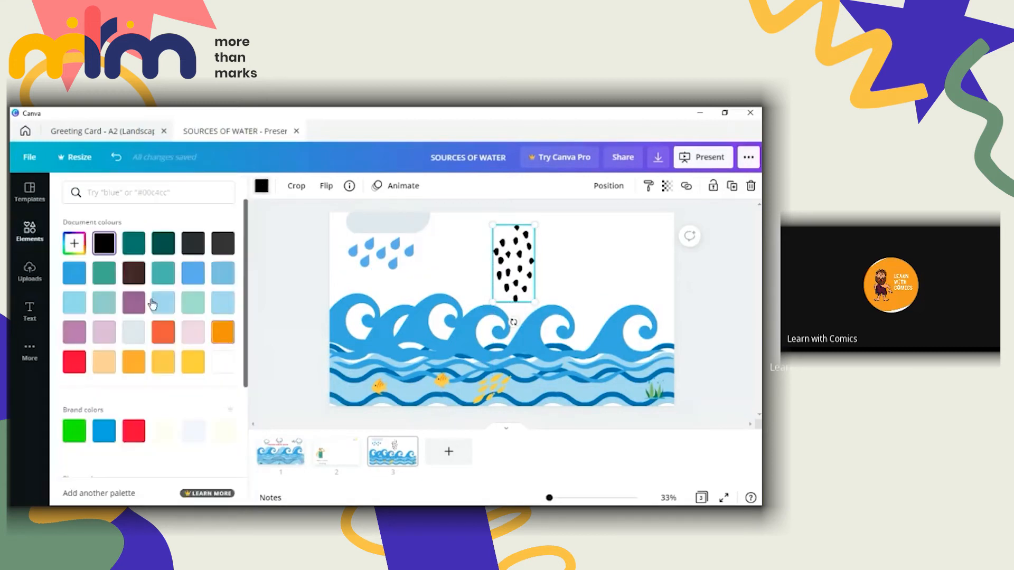
click(186, 280)
click(308, 296)
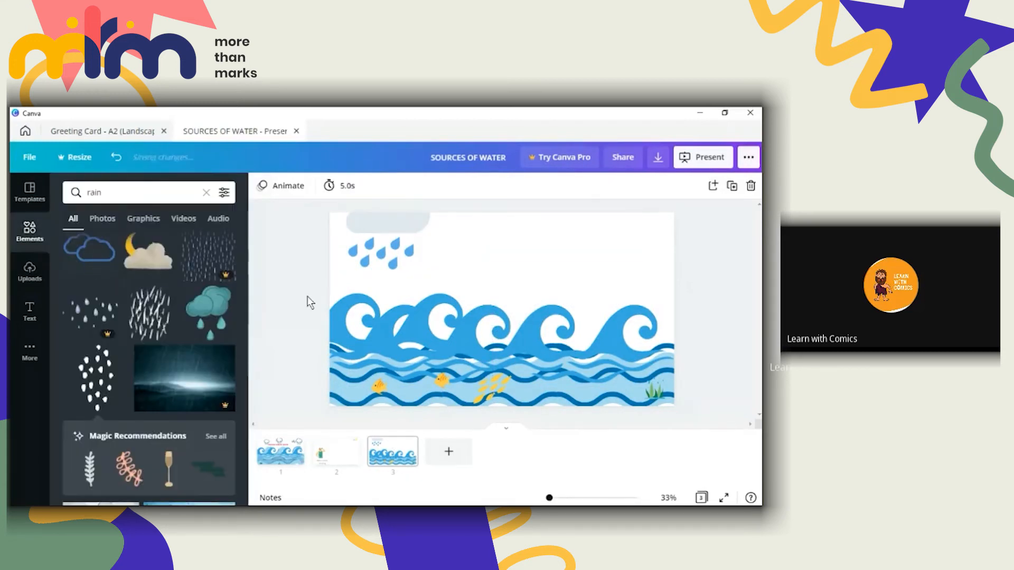
Duplicate the grey rain cloud and place the copy directly to the right of the original
click(371, 241)
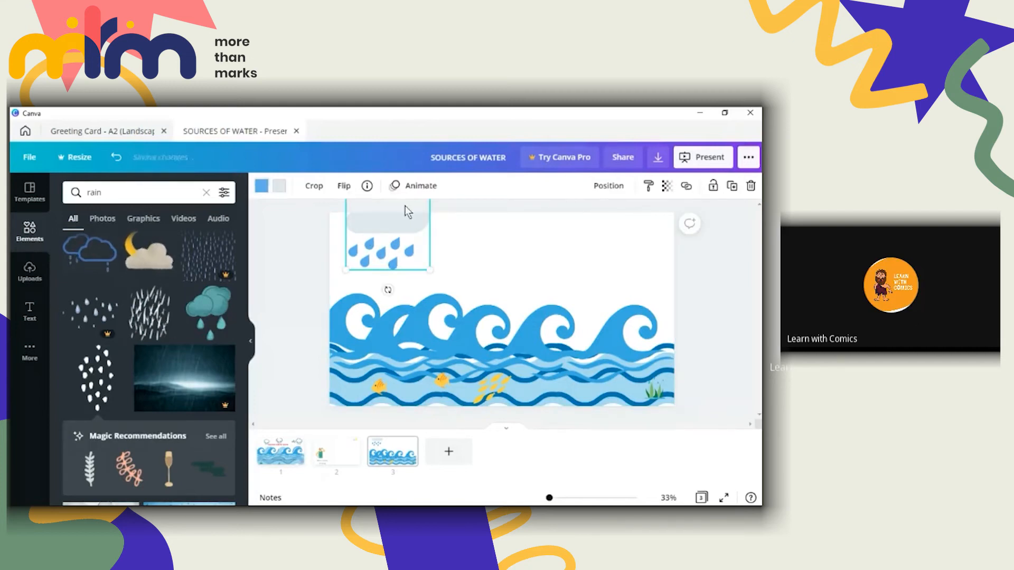
key(ctrl+v)
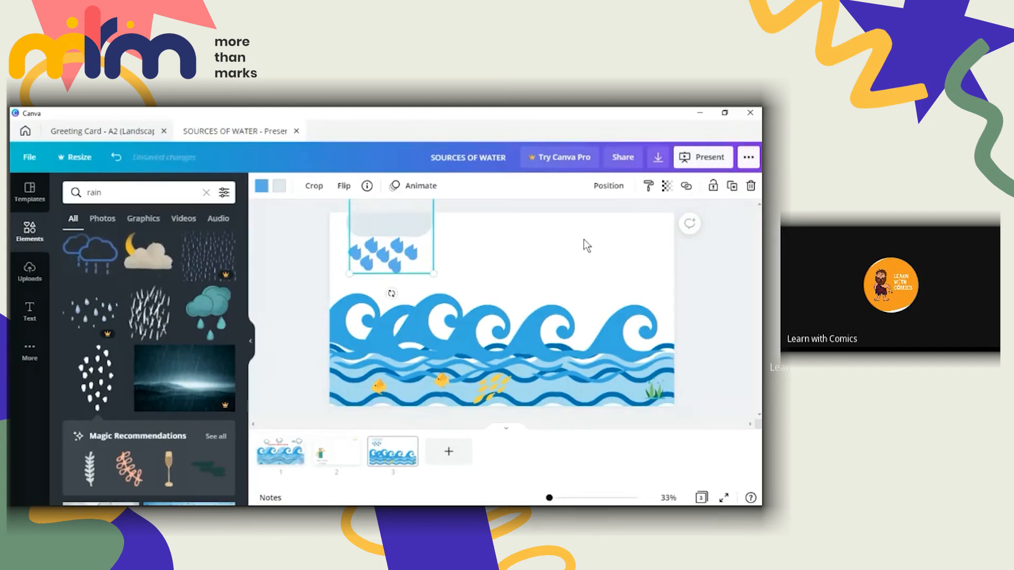
drag(406, 230, 485, 219)
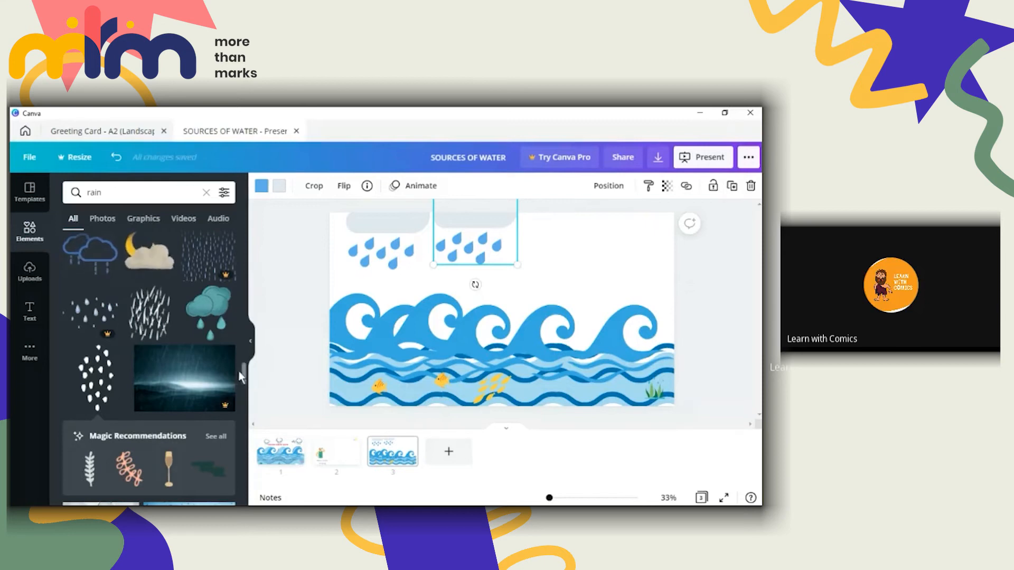
Browse the rain graphics for a replacement and delete the original grey rain cloud at the page's upper left
drag(240, 377, 249, 416)
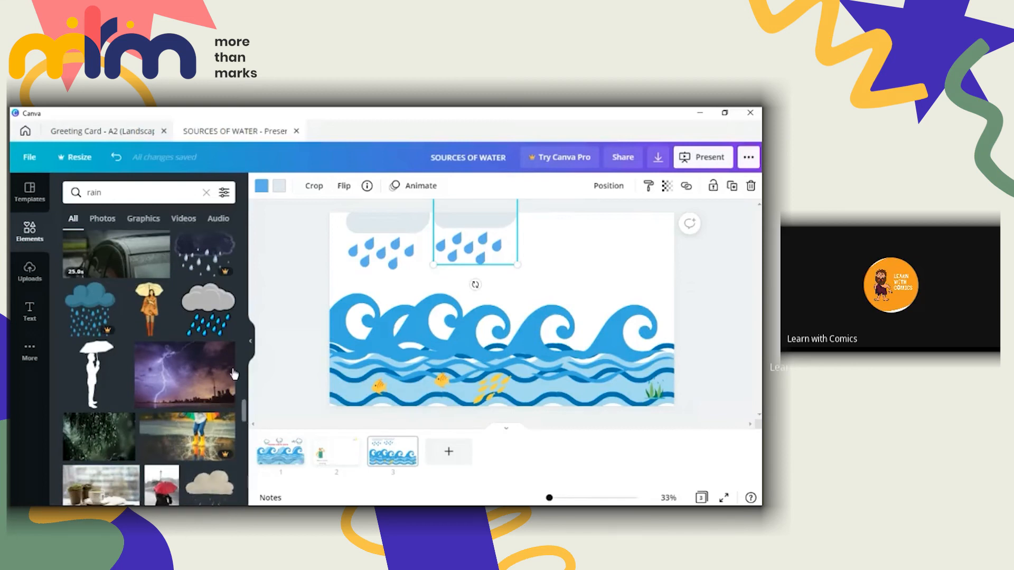
drag(244, 416, 246, 272)
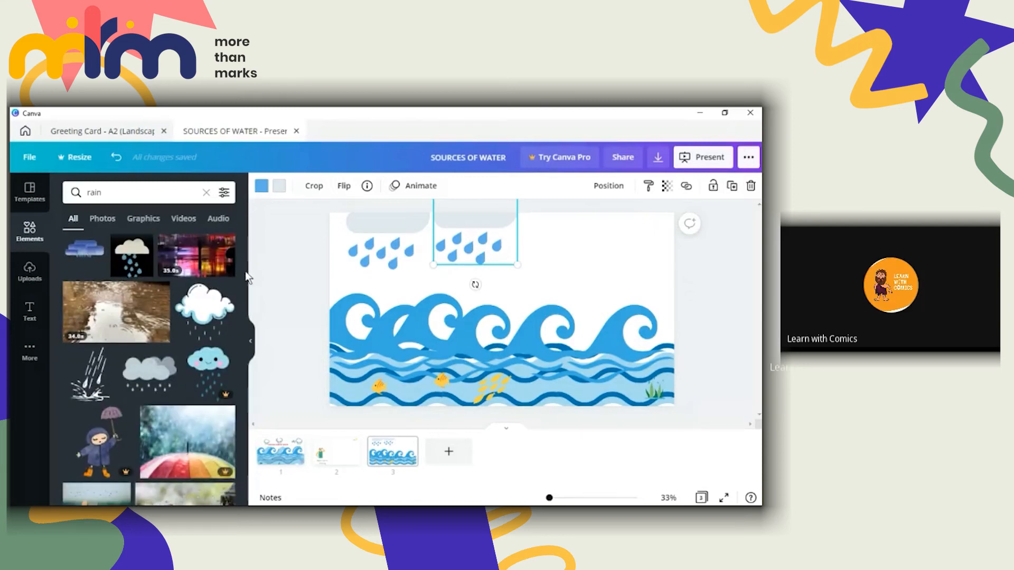
click(401, 246)
key(Delete)
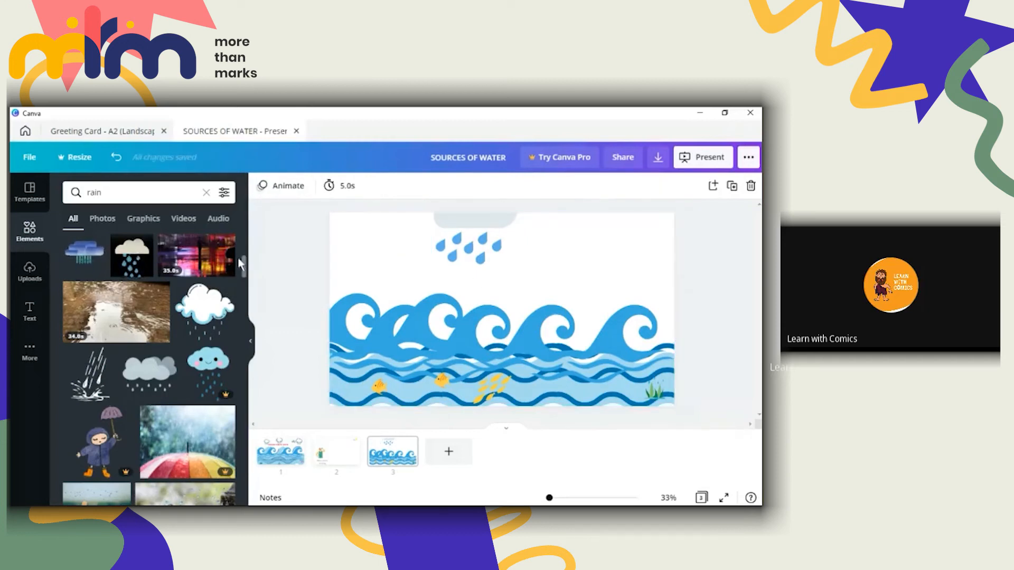
Add the white outlined rain cloud with blue shading, shrink it and place it across the page's top edge at the left
click(205, 309)
drag(478, 295, 335, 225)
drag(383, 260, 383, 223)
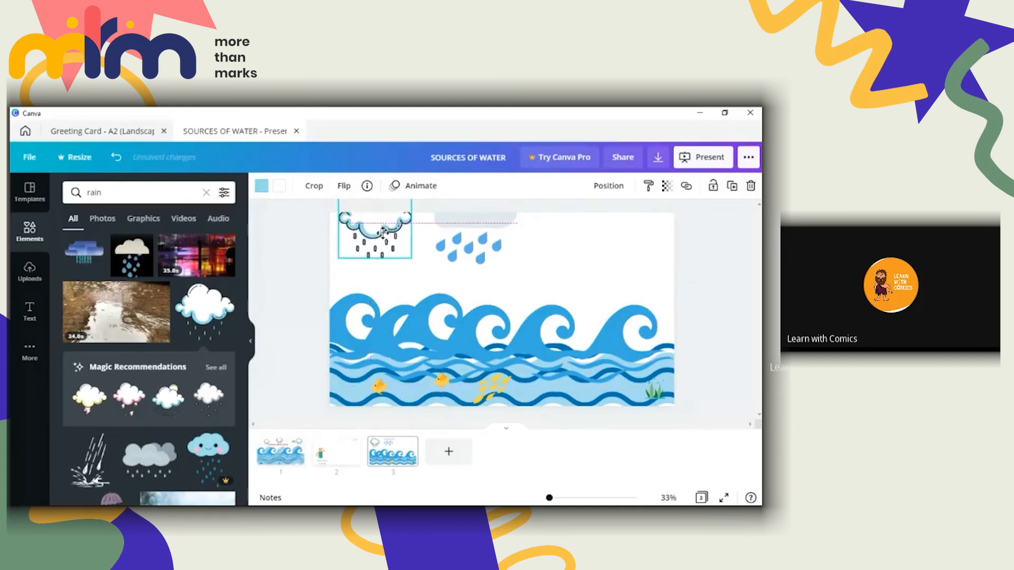
click(216, 368)
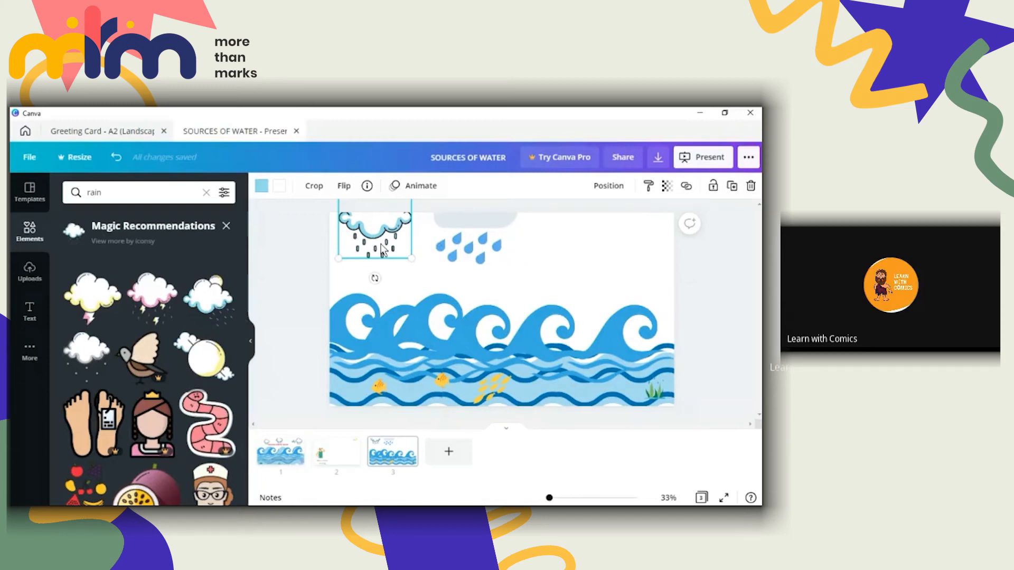
Place an enlarged copy of the outlined rain cloud at the page's upper right and delete the remaining grey rain cloud
click(554, 249)
key(ctrl+v)
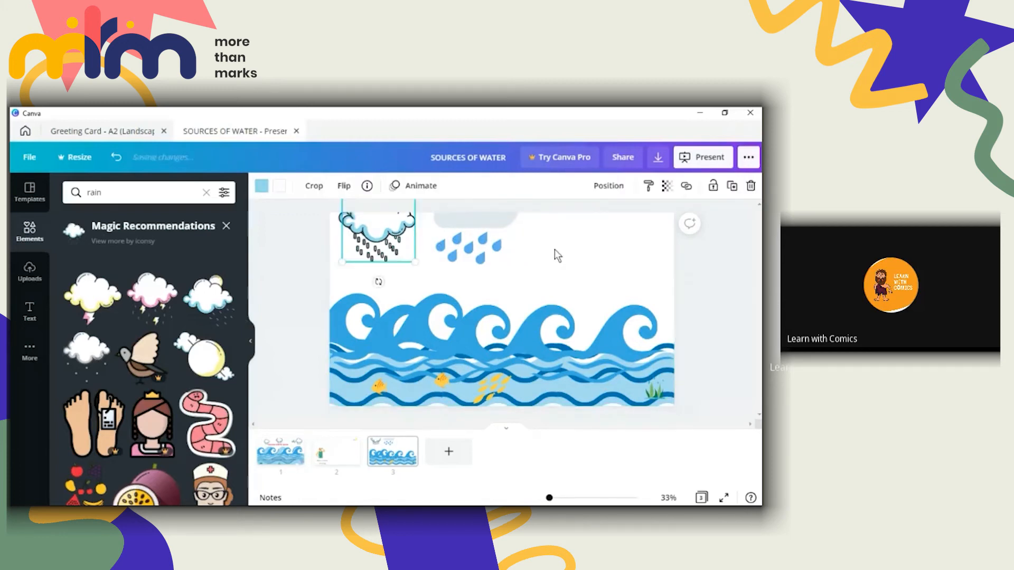
drag(377, 227, 599, 222)
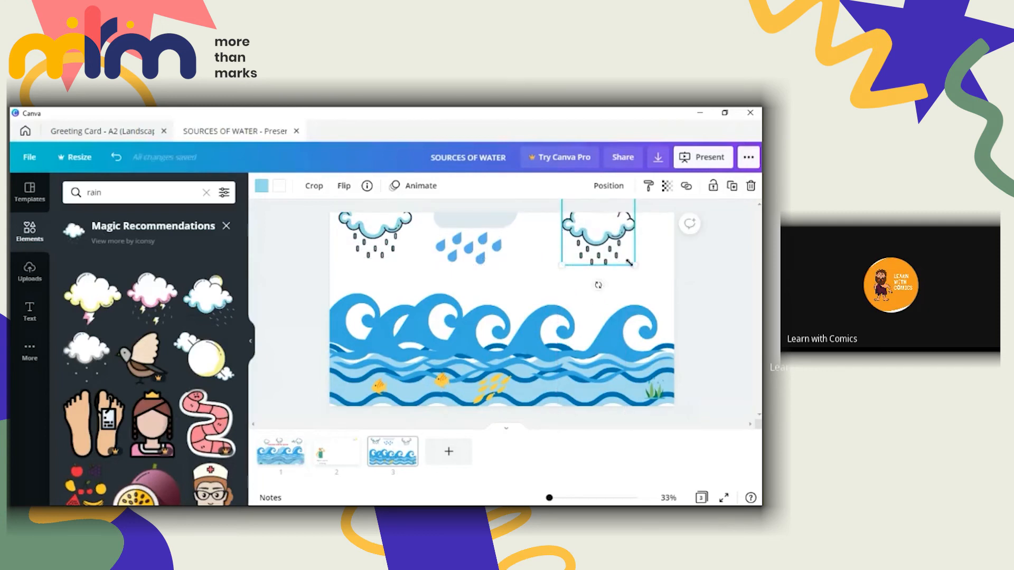
drag(630, 262, 655, 275)
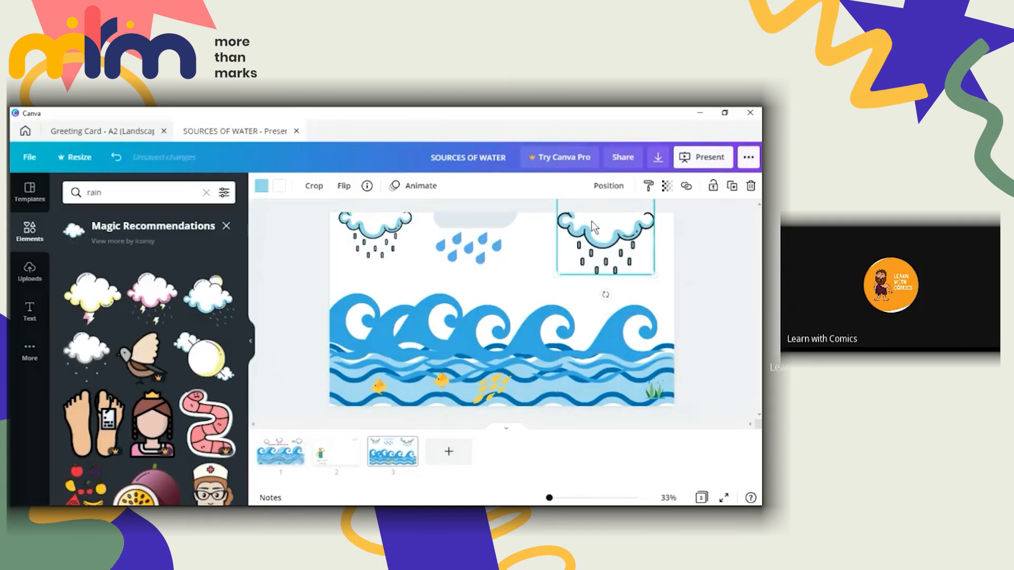
click(491, 232)
key(Delete)
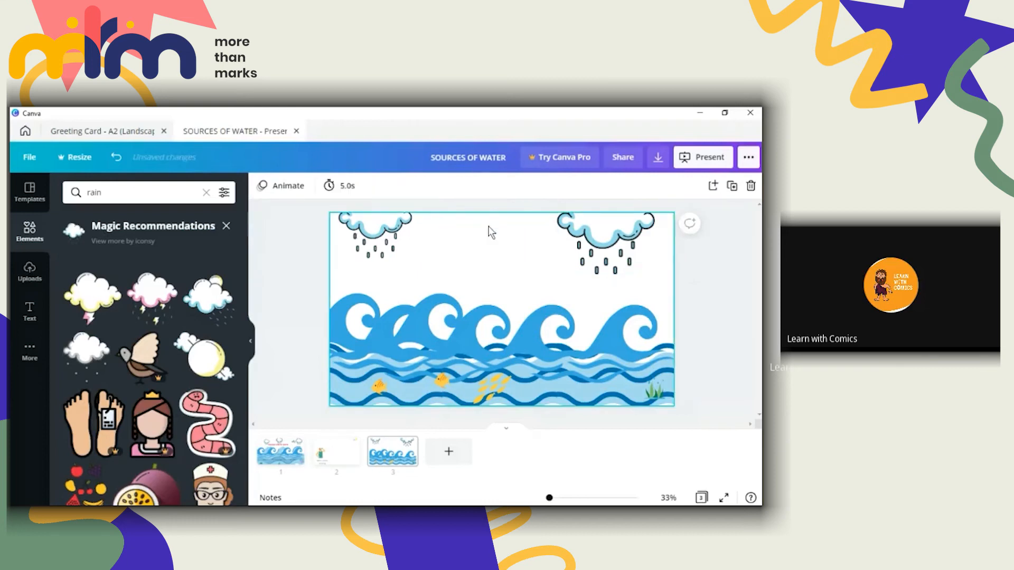
Set the page's background colour to light blue from the document colours
click(449, 264)
click(261, 186)
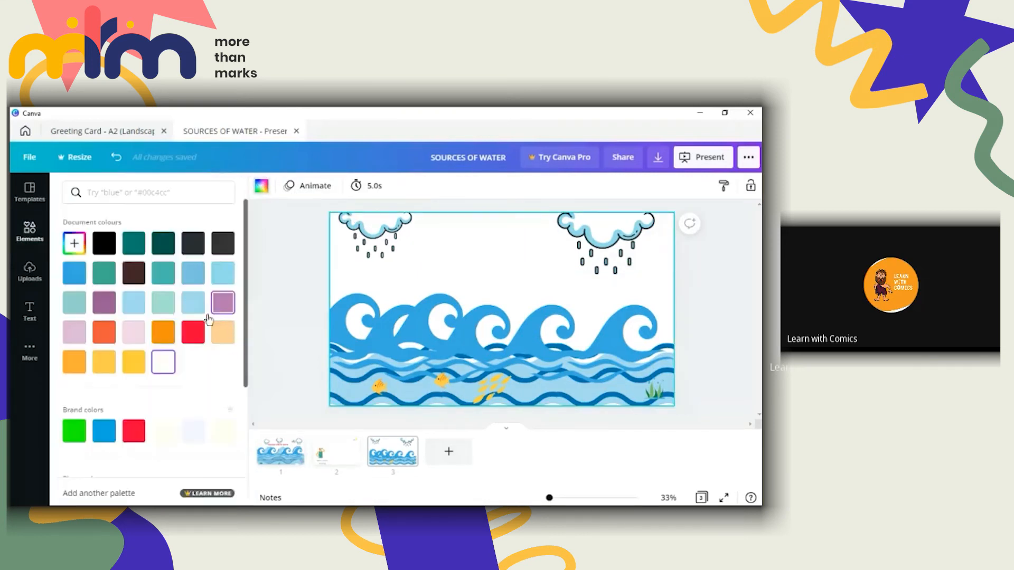
click(192, 305)
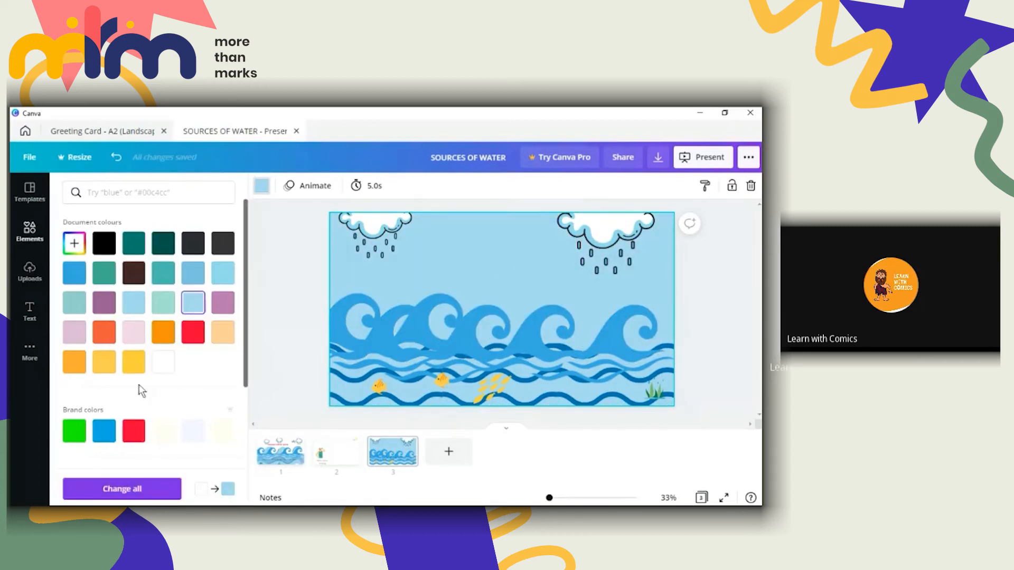
Add a heading to the page reading "Sources/Uses of Water"
click(29, 235)
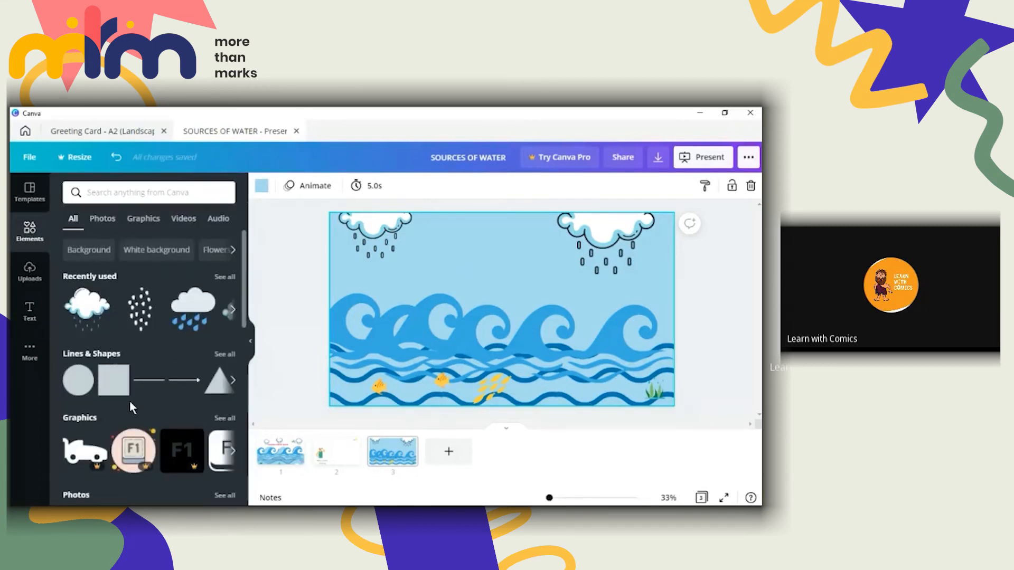
click(30, 309)
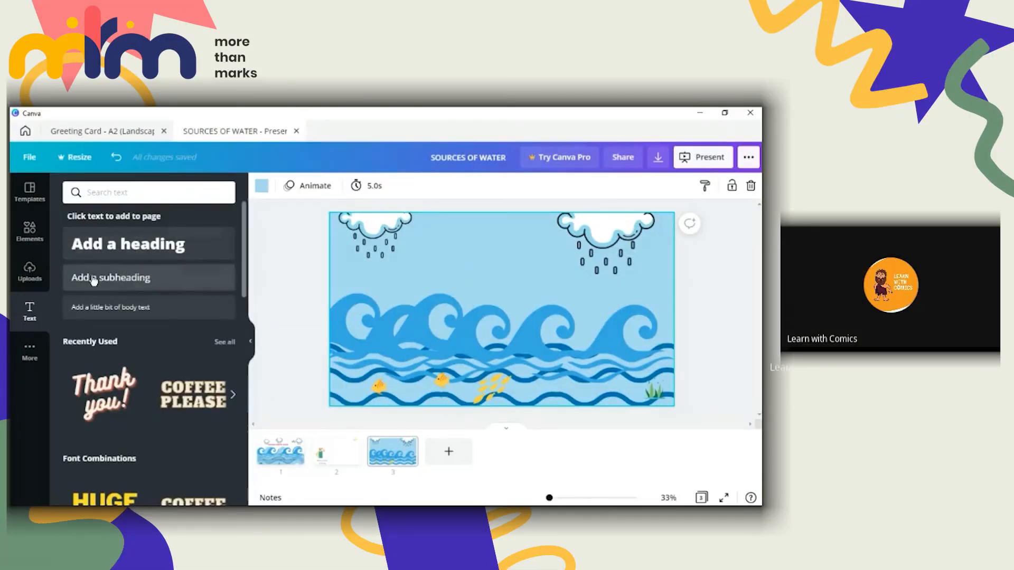
click(116, 253)
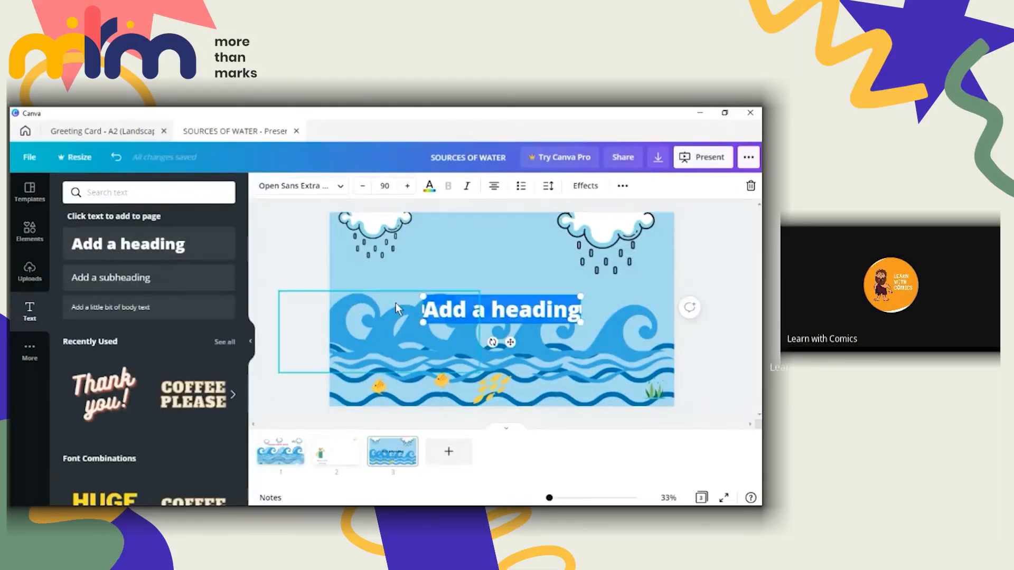
text(S)
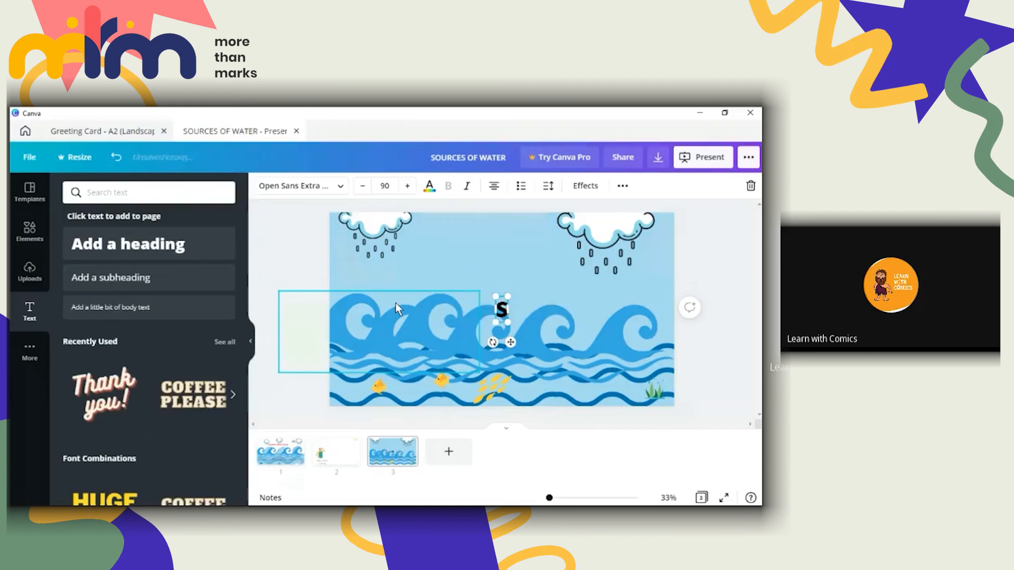
text(or)
key(BackSpace)
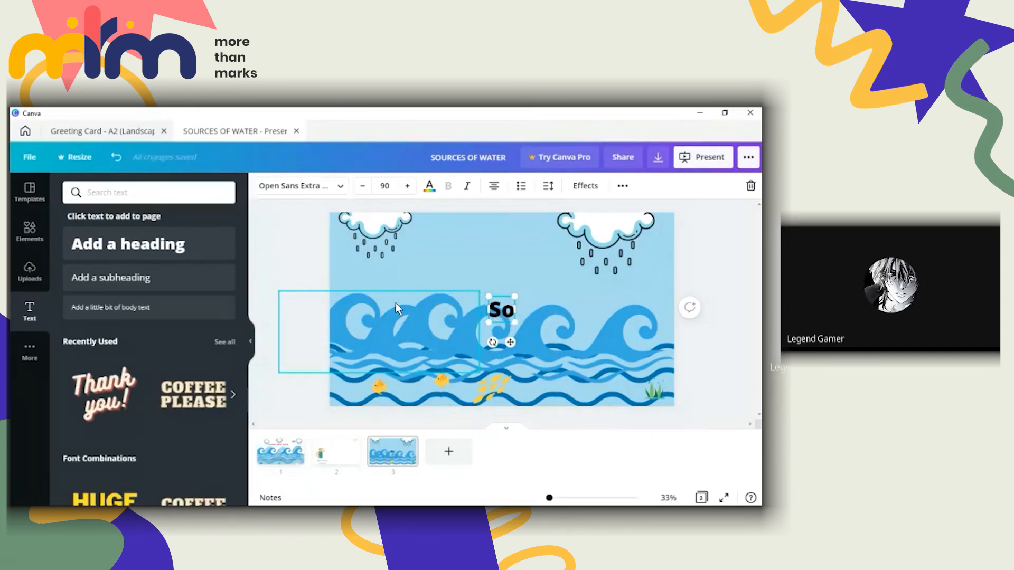
text(urces)
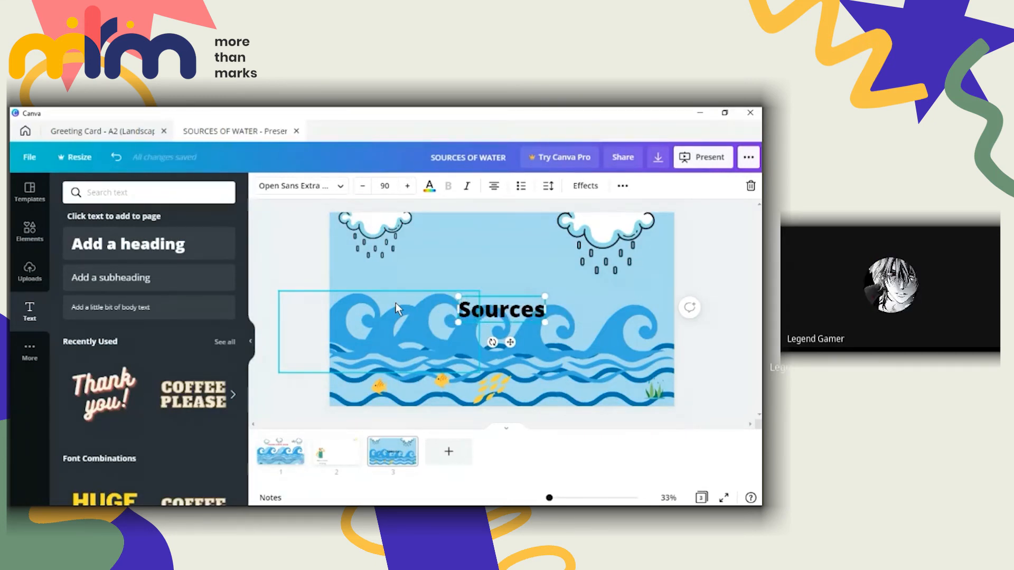
text(/Uses)
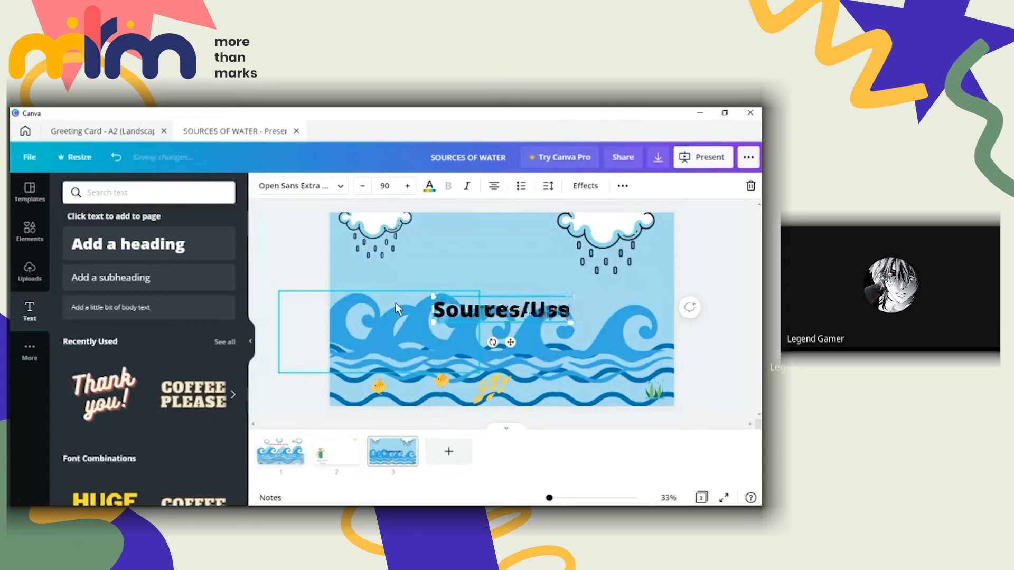
text( of)
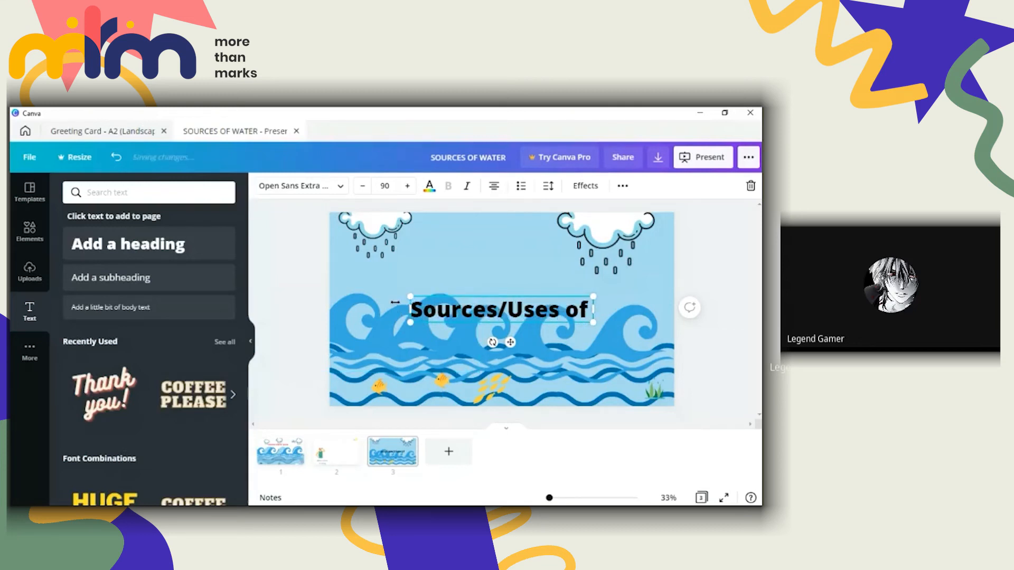
text( Water)
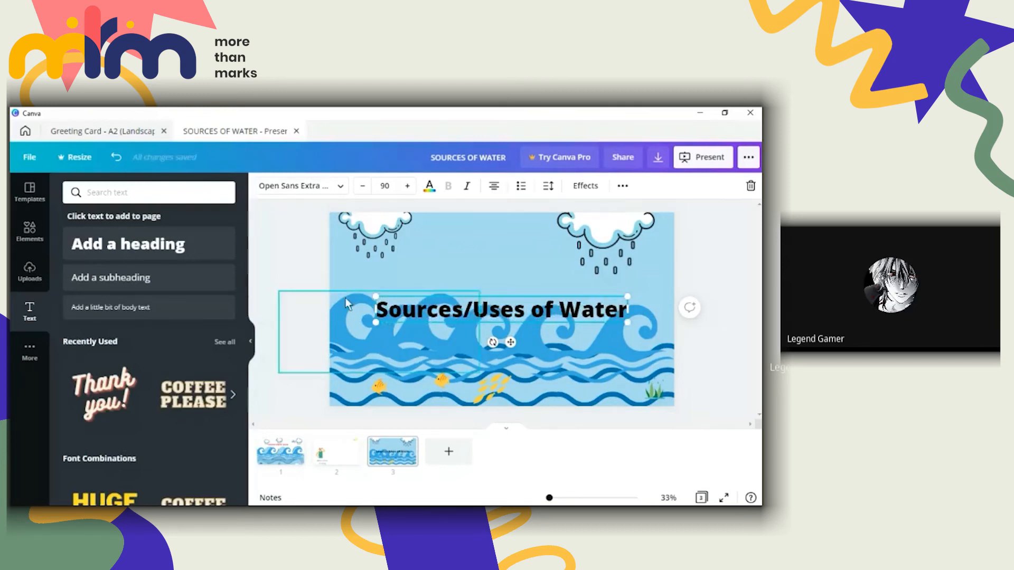
Replace the slash in the heading with "and", giving "Sources and Uses of Water", and move the heading up between the clouds and waves
click(467, 311)
key(BackSpace)
text(and)
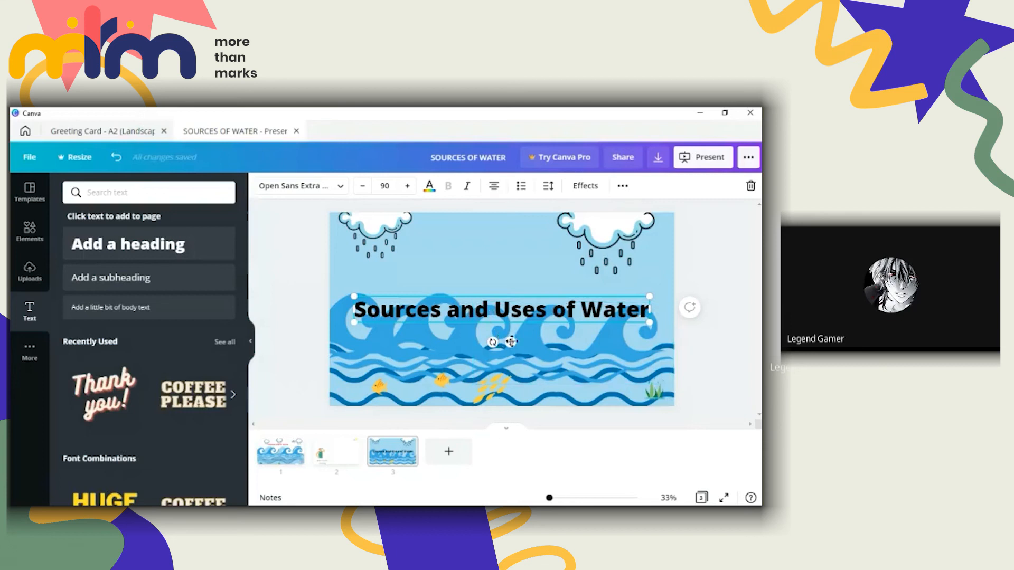
drag(510, 343, 505, 297)
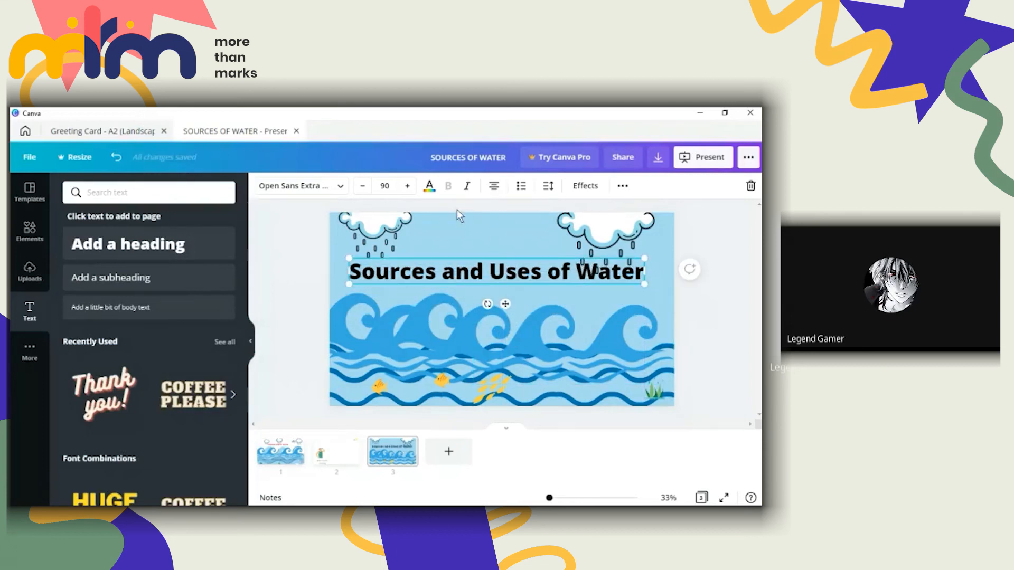
Format the heading in red with the Gagalin font and nudge it slightly lower, just above the waves
click(429, 189)
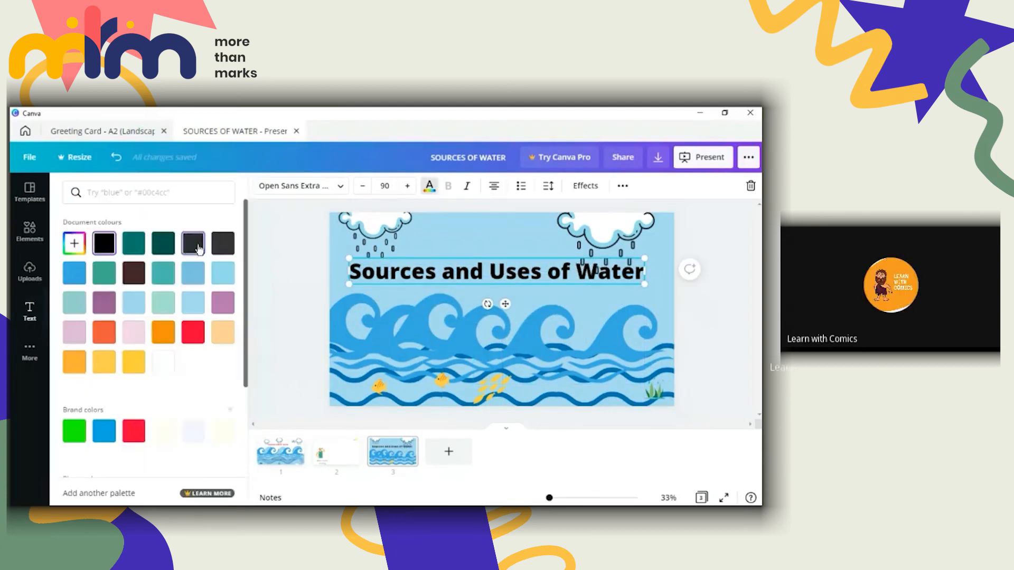
click(191, 346)
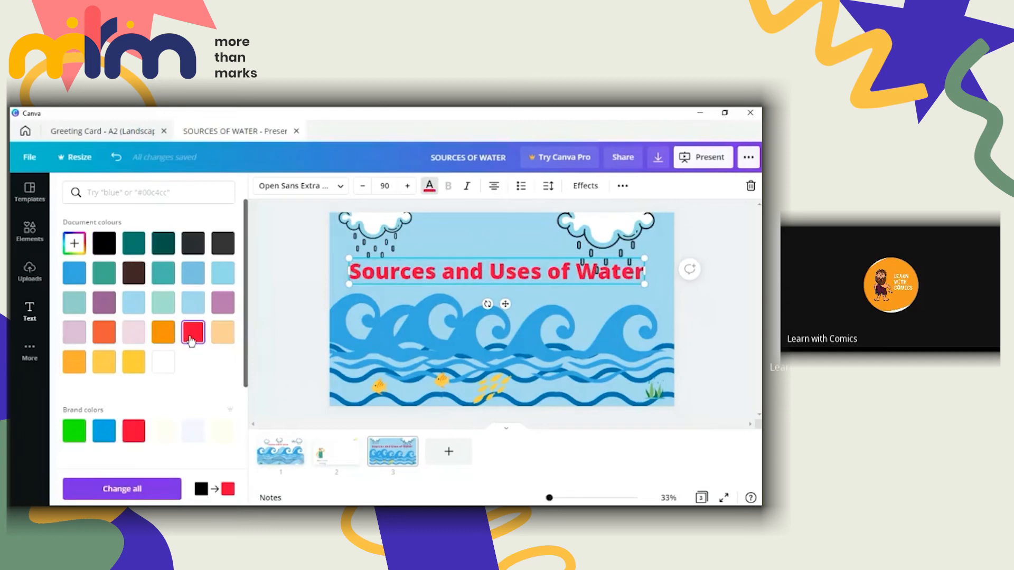
click(338, 187)
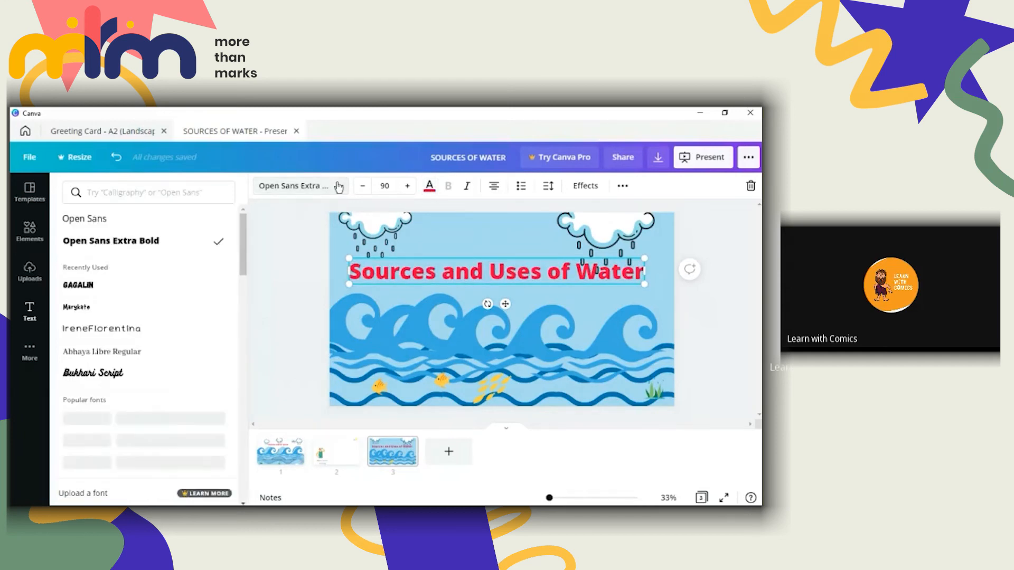
click(110, 309)
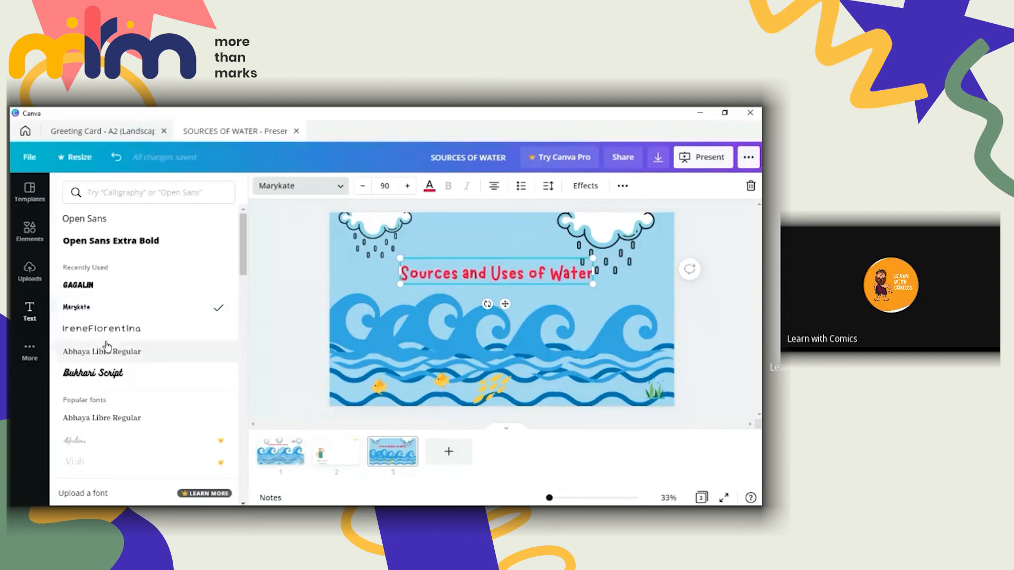
click(117, 331)
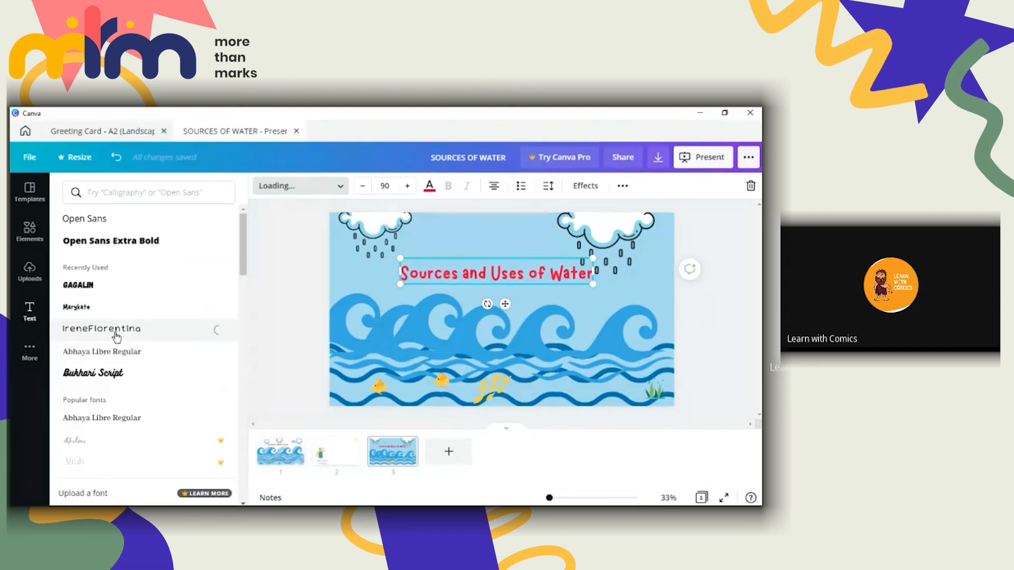
click(102, 288)
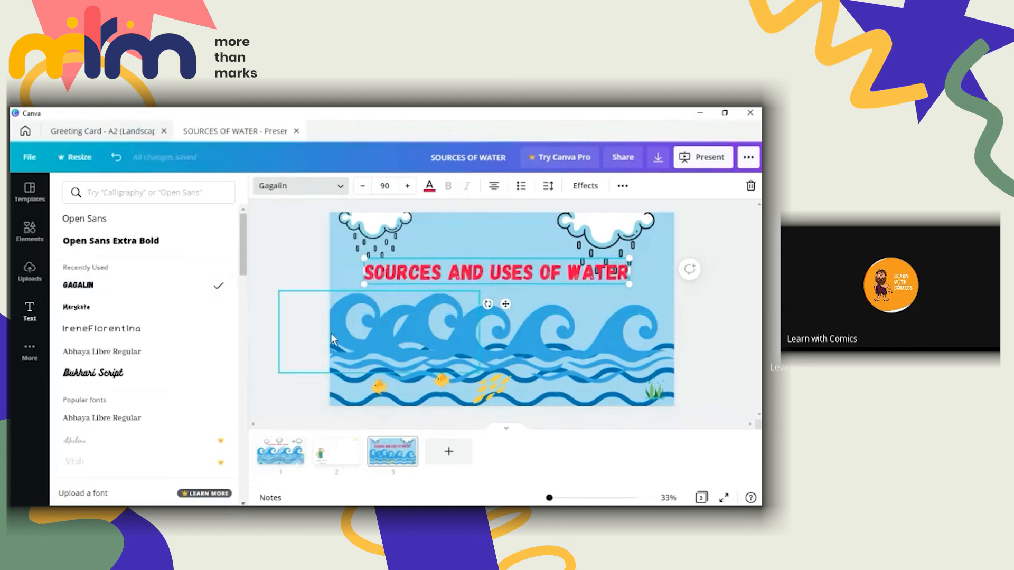
drag(502, 303, 507, 312)
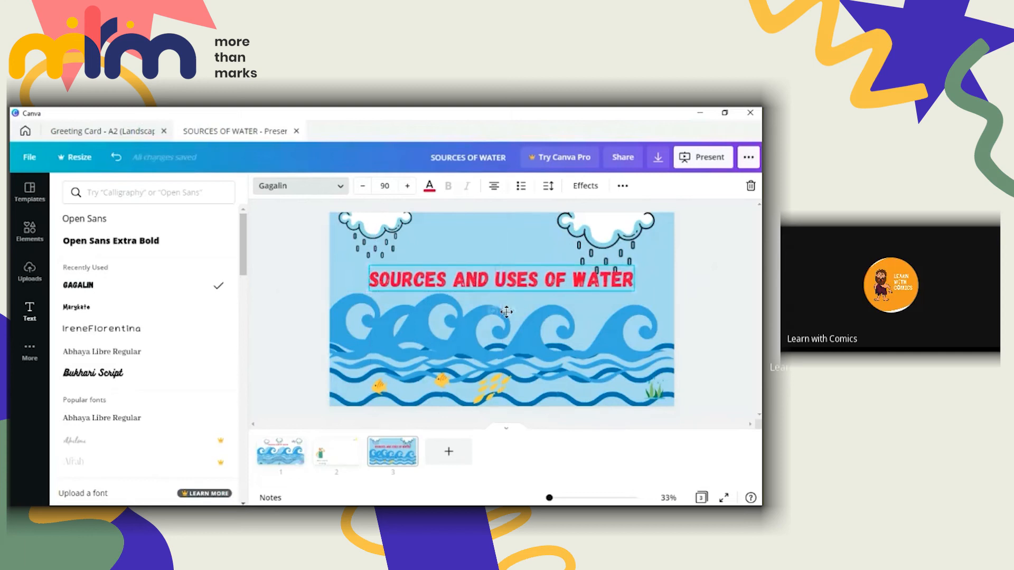
Add body text reading "Water is Precious" over the lower waves and set its font to Gagalin
click(26, 308)
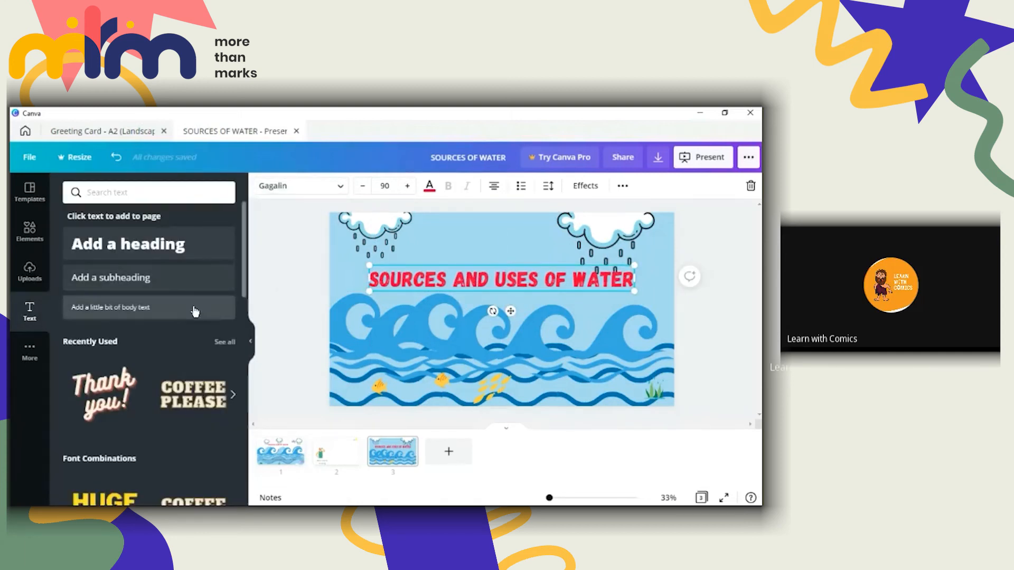
click(159, 307)
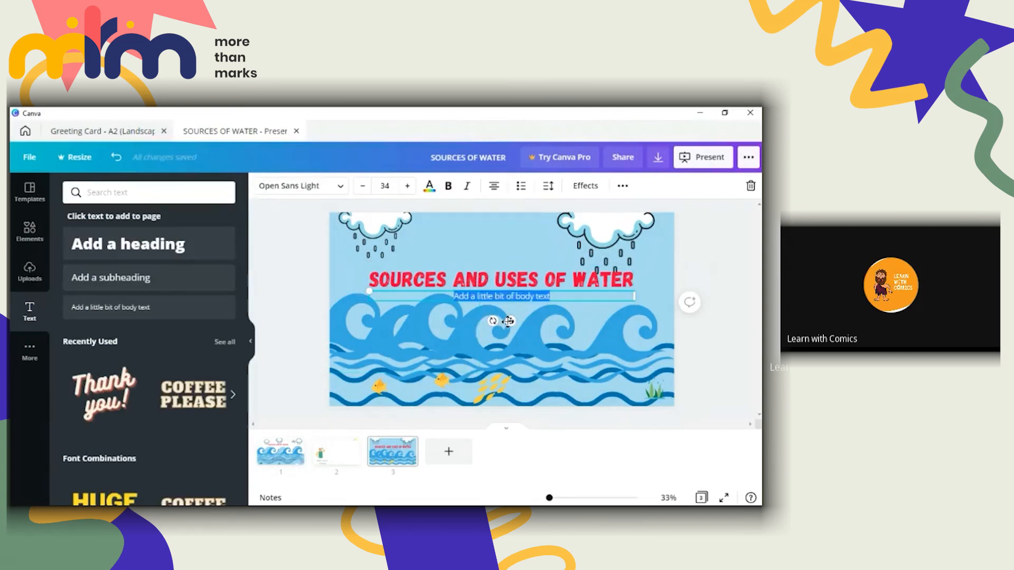
drag(509, 320, 489, 387)
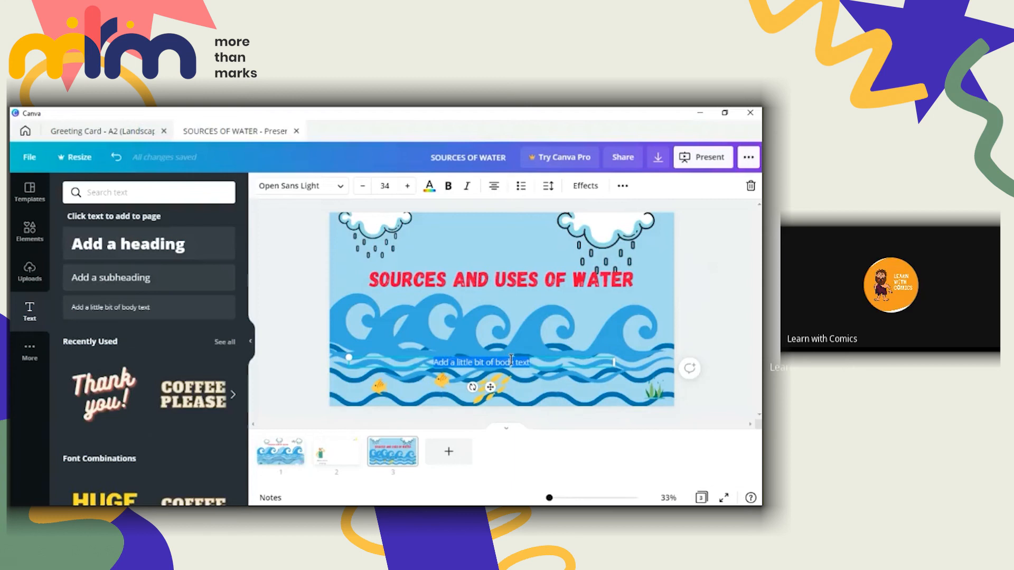
text(Water is)
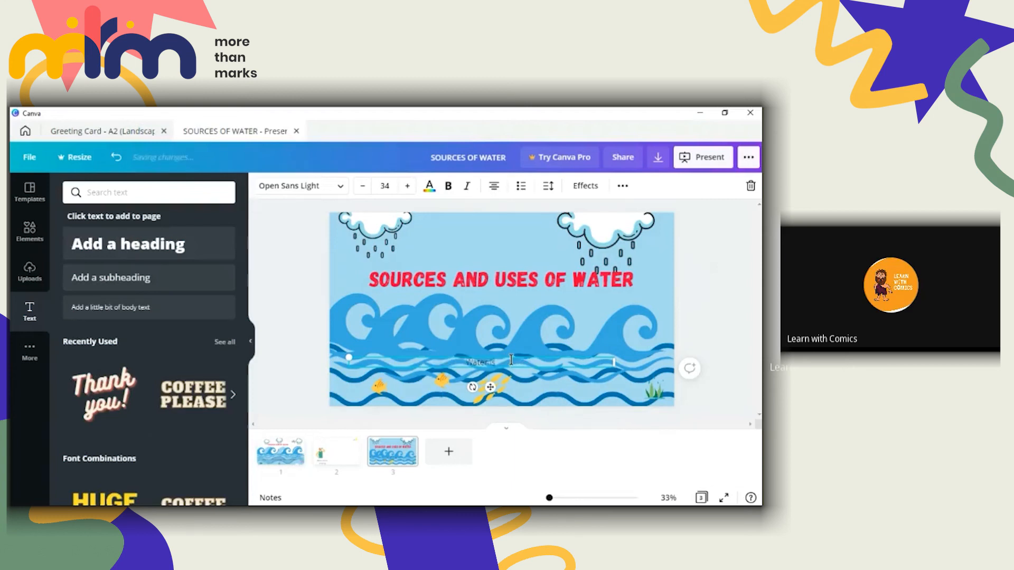
text( Precious)
click(337, 187)
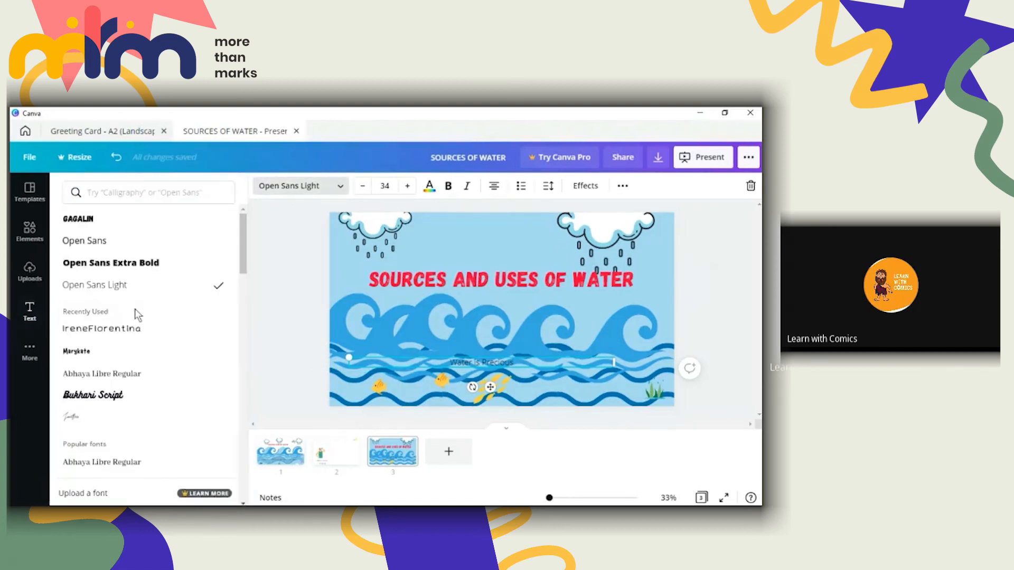
click(90, 224)
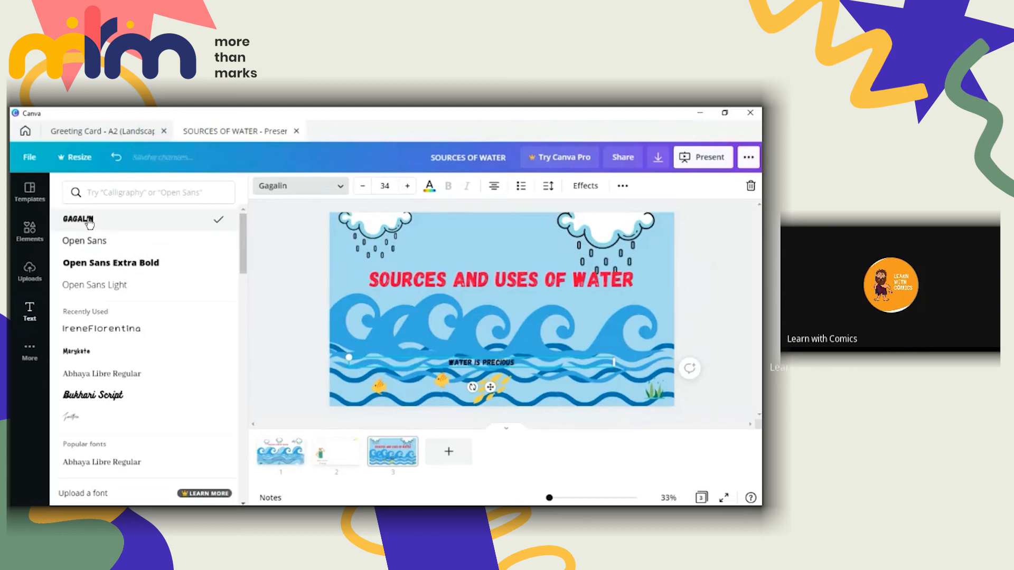
Recolour the "Water is Precious" text over the lower waves to the same red as the heading and deselect it
click(430, 186)
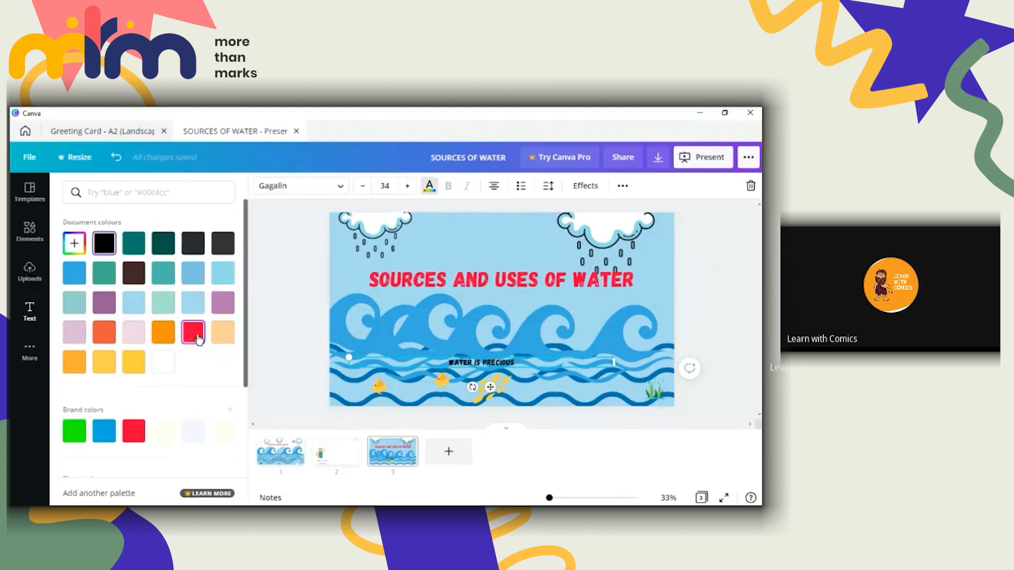
click(193, 332)
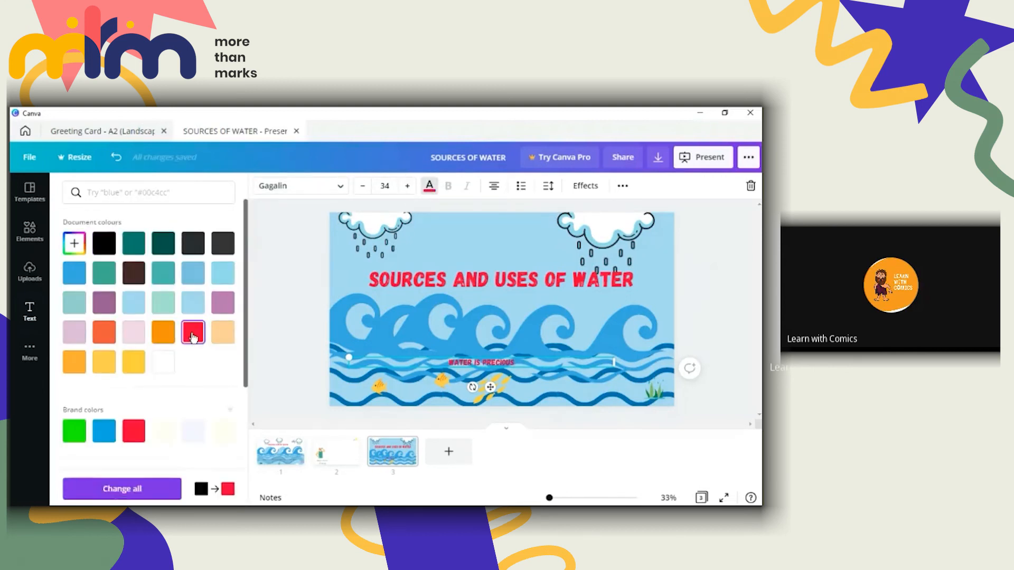
click(262, 313)
click(262, 312)
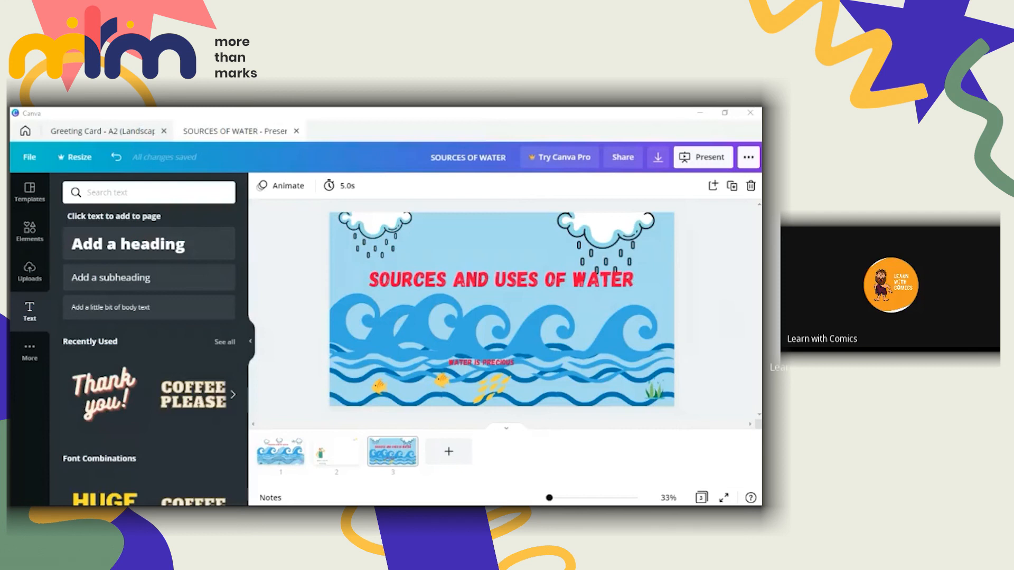
Download the Greeting Card design as a PNG image, close the print offer, and return to the SOURCES OF WATER presentation
click(113, 132)
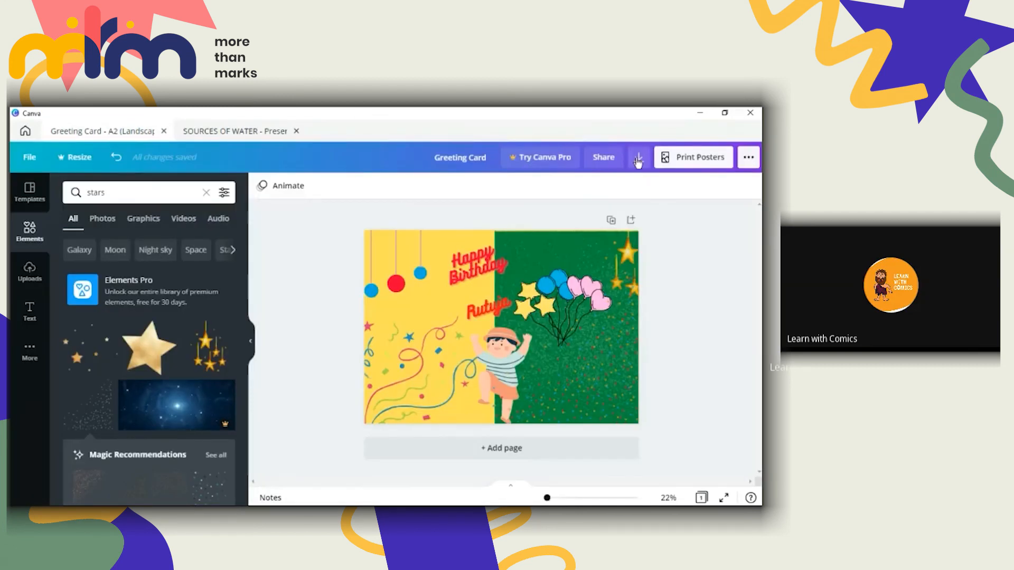
click(638, 158)
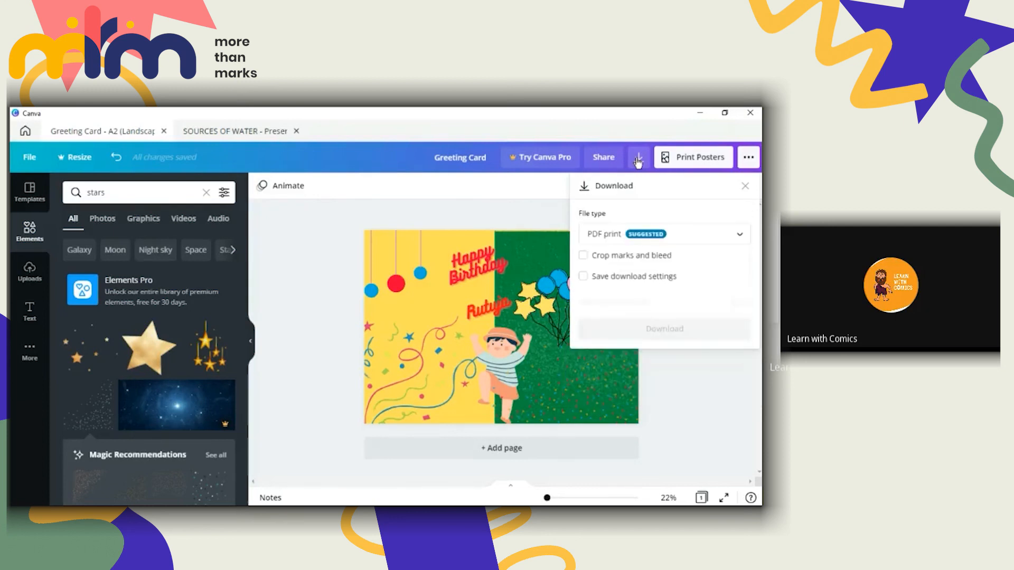
click(714, 239)
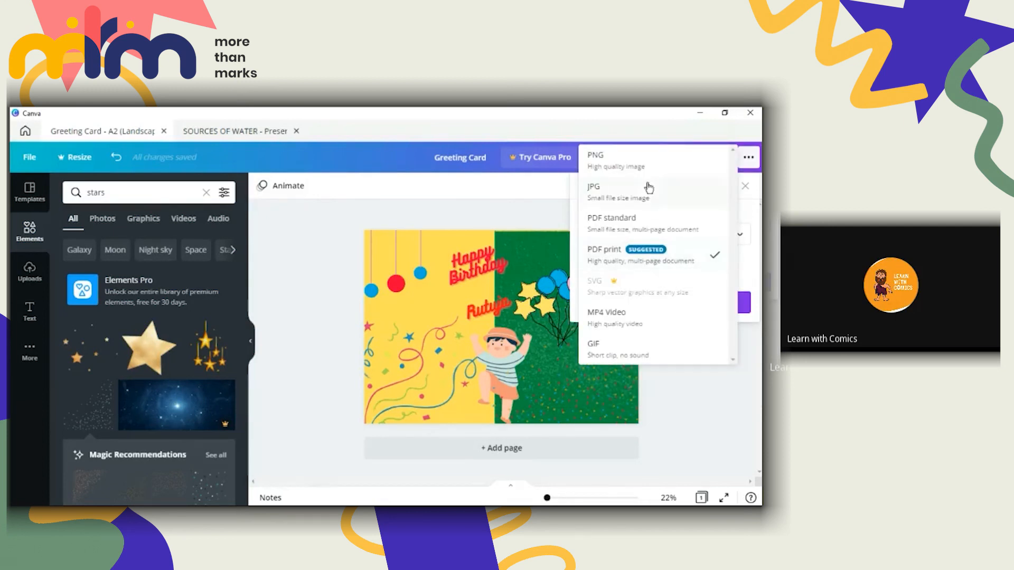
click(641, 162)
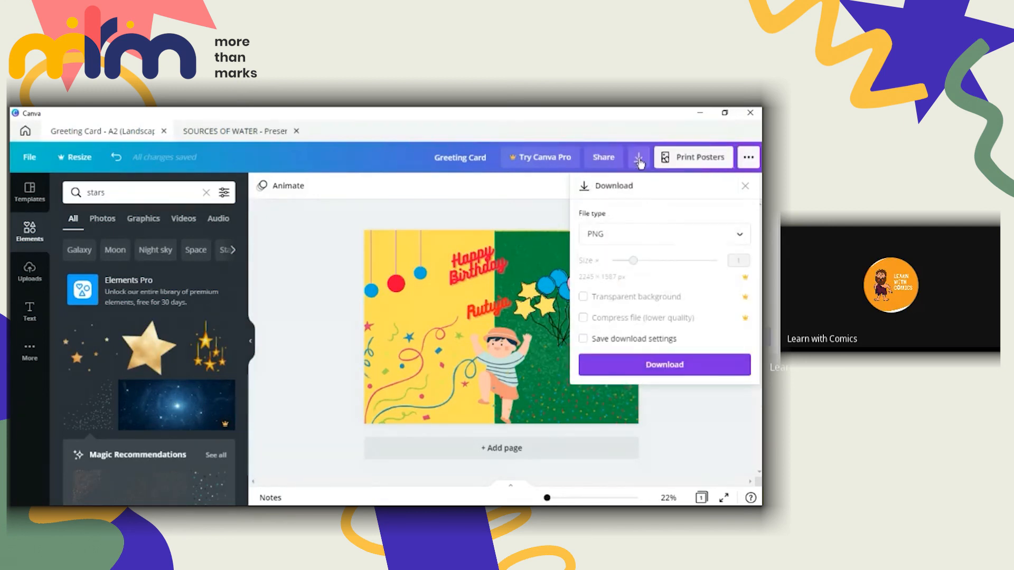
click(653, 370)
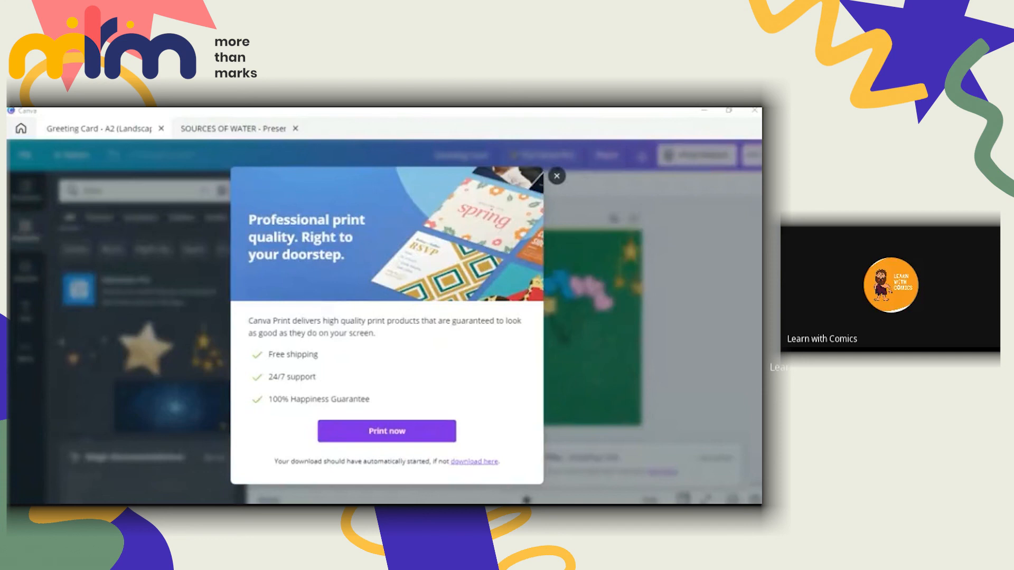
click(558, 177)
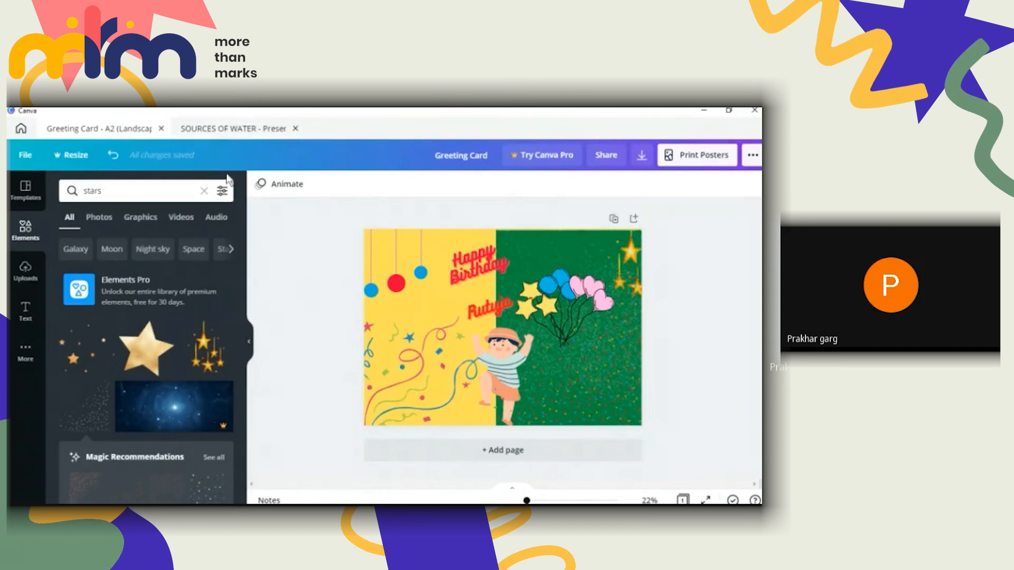
click(228, 128)
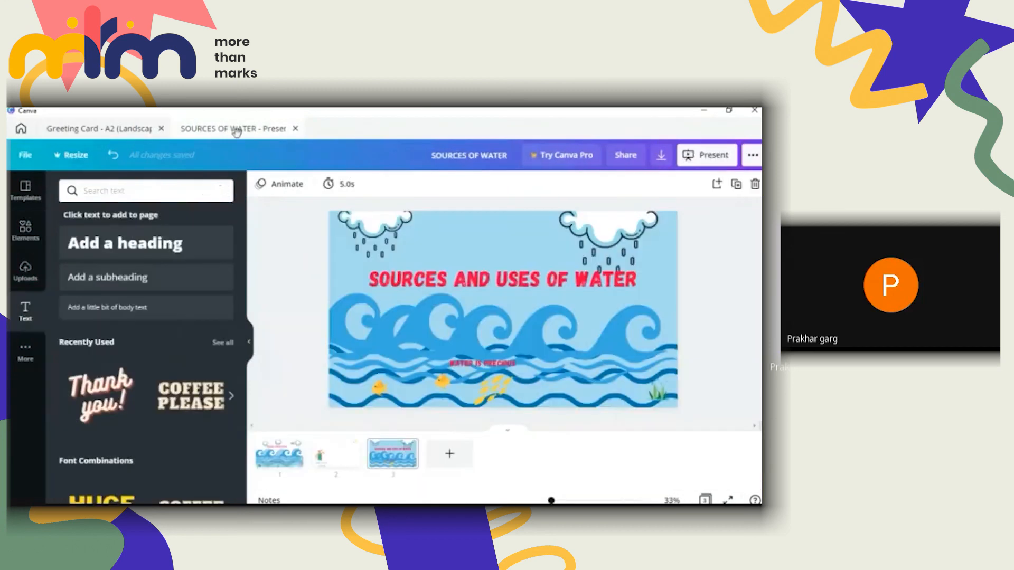